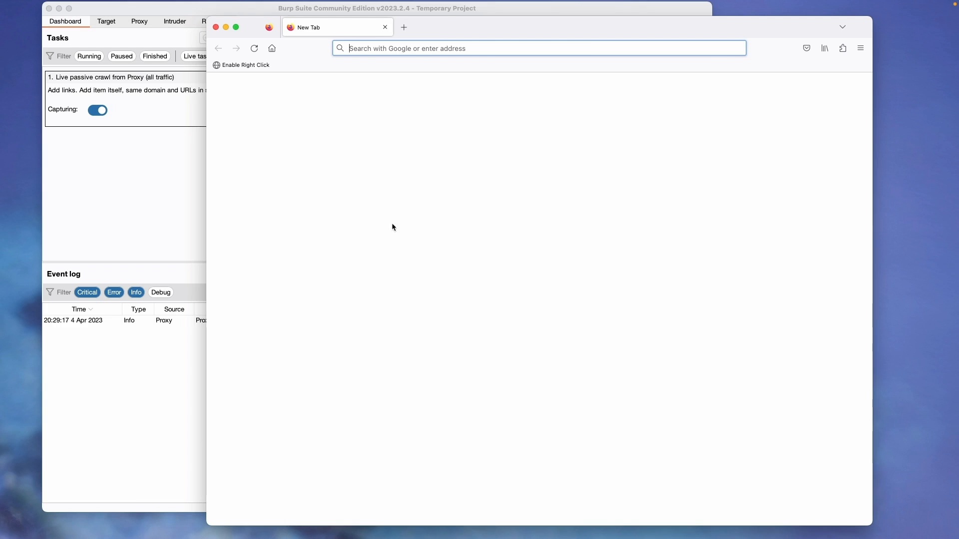
- Open the Firefox add-ons manager and search the add-ons catalogue for foxyproxy
click(150, 160)
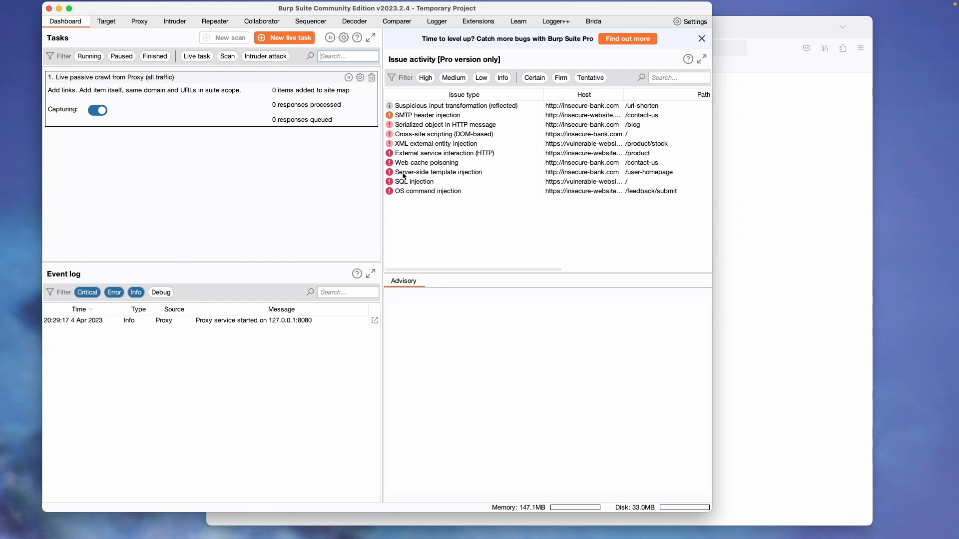
click(837, 131)
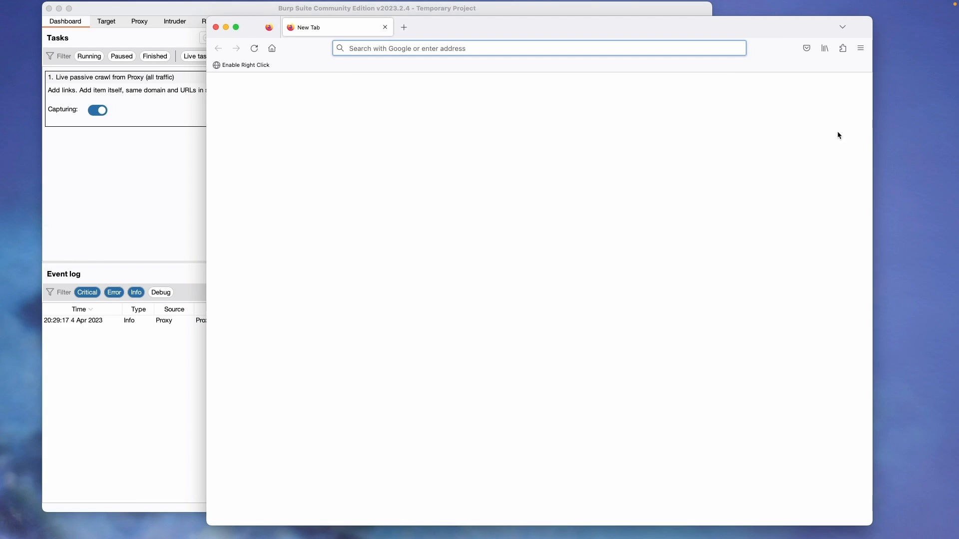
click(860, 48)
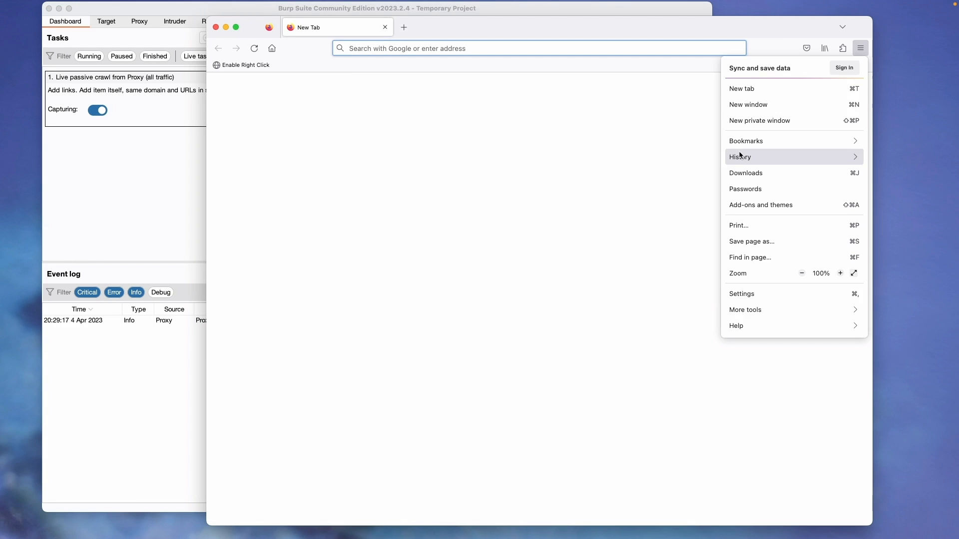
click(737, 204)
click(567, 89)
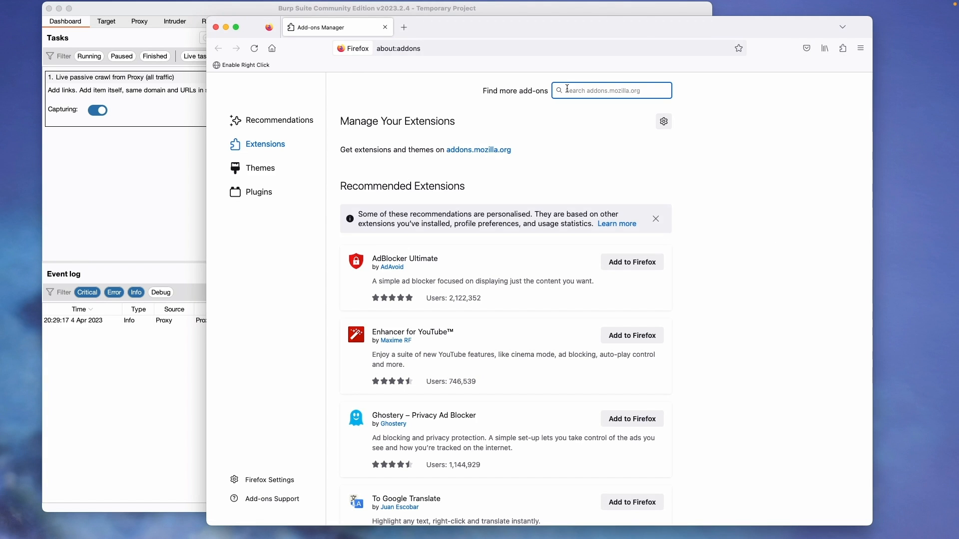
text(pro)
text(xy)
key(Return)
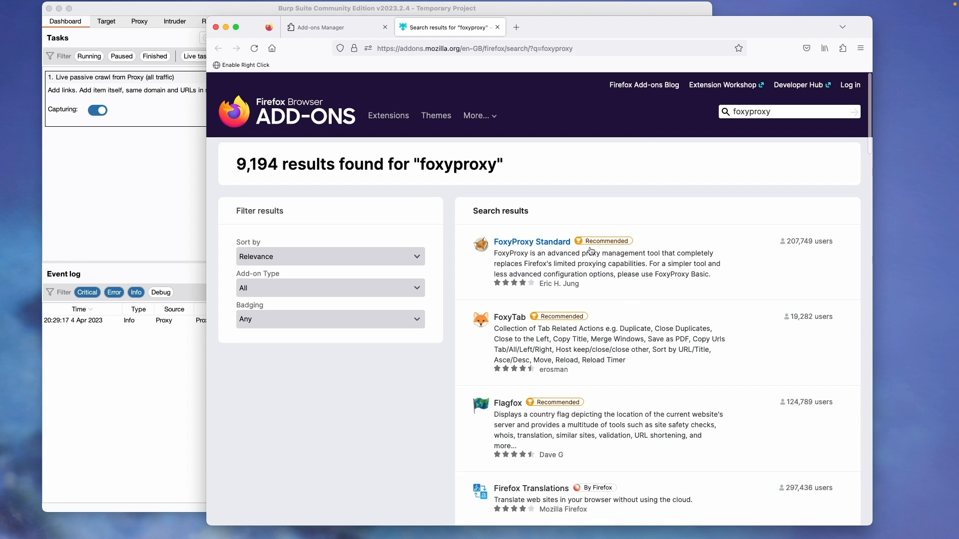
- Install the FoxyProxy Standard extension in Firefox and acknowledge its installation notice
click(541, 254)
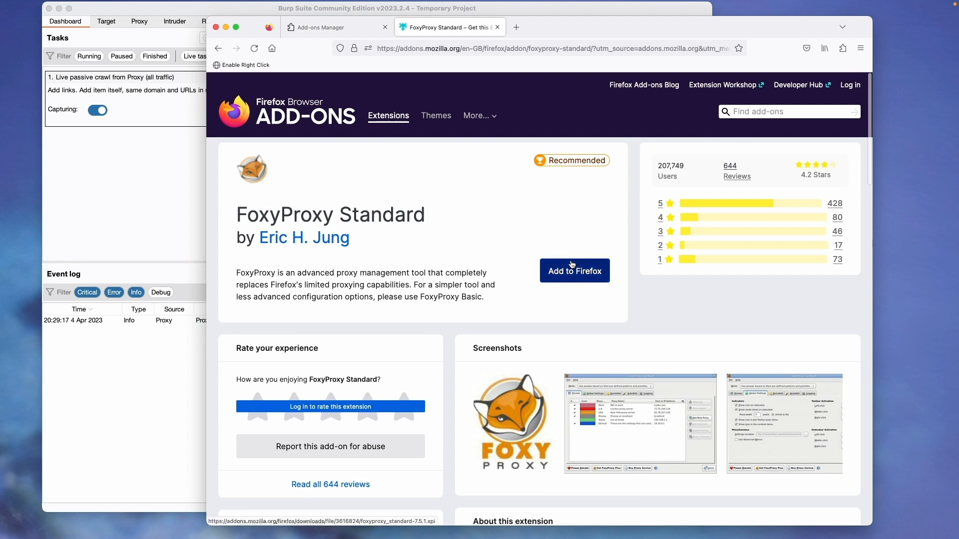
click(597, 269)
click(825, 171)
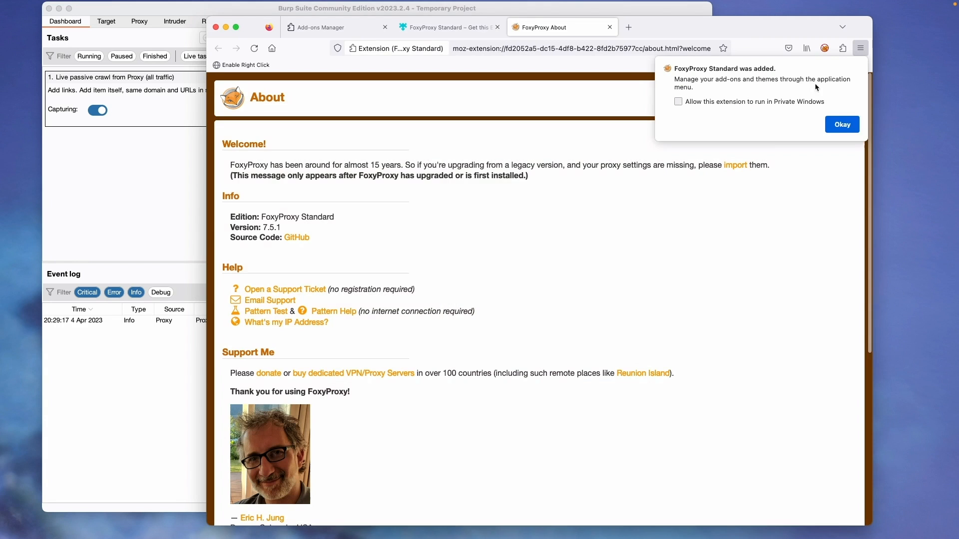
click(837, 125)
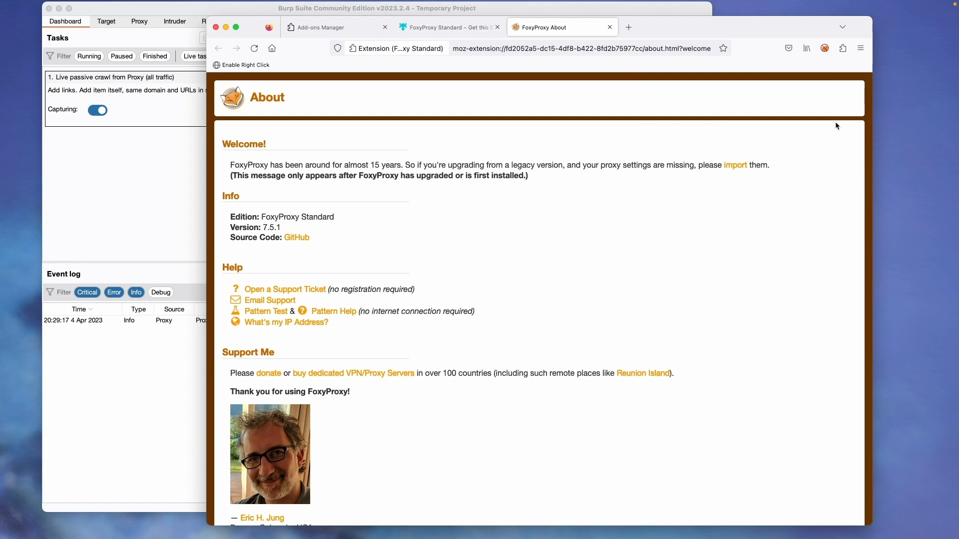
- Add a new proxy in the FoxyProxy options and title it Burp Community
click(826, 51)
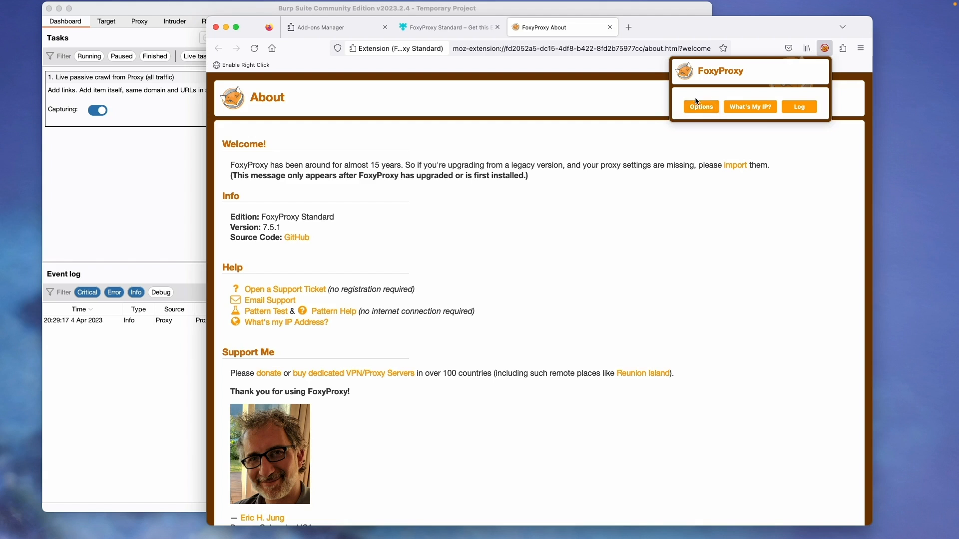
click(701, 110)
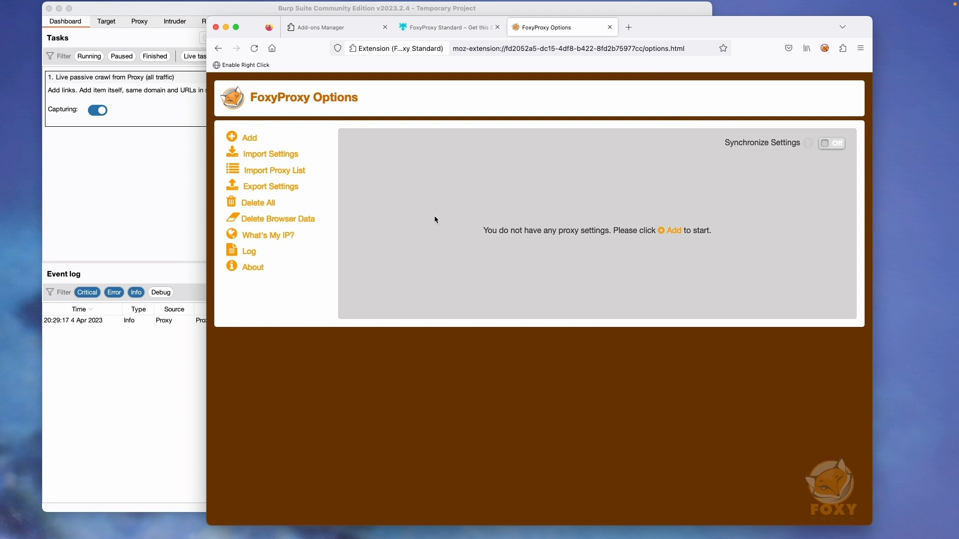
click(252, 136)
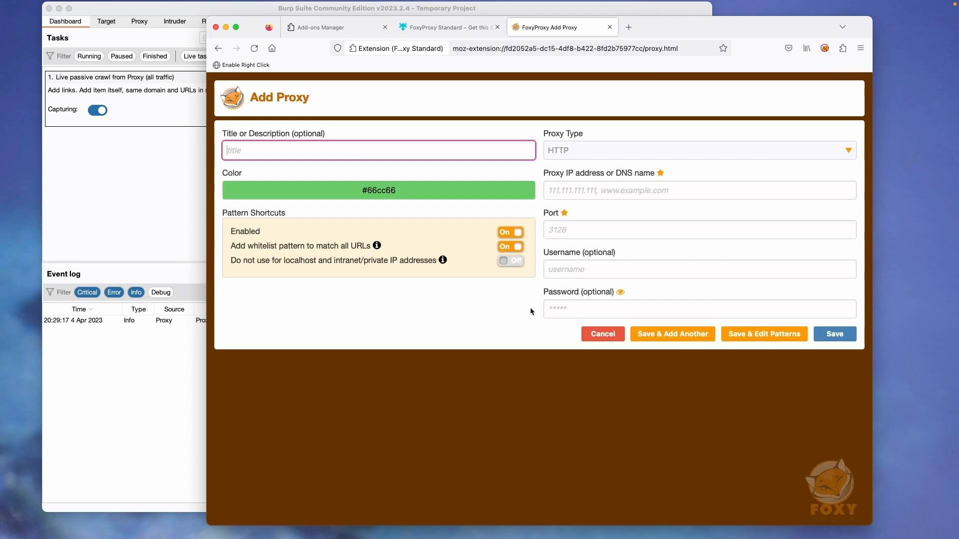
text(Burp Community)
- Check the proxy listener interface in Burp Suite's proxy settings and enter 127.0.0.1 as the FoxyProxy entry's IP address
click(126, 191)
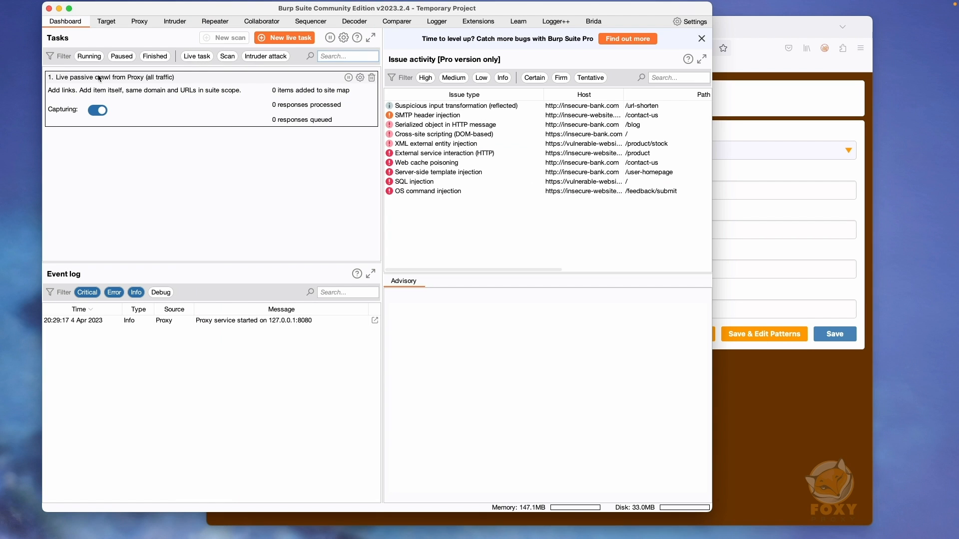
click(140, 22)
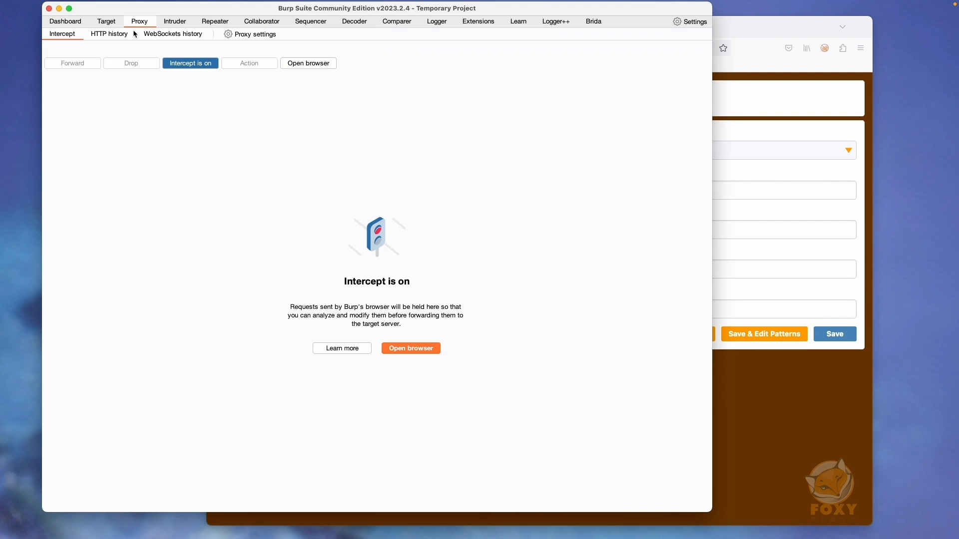
click(234, 34)
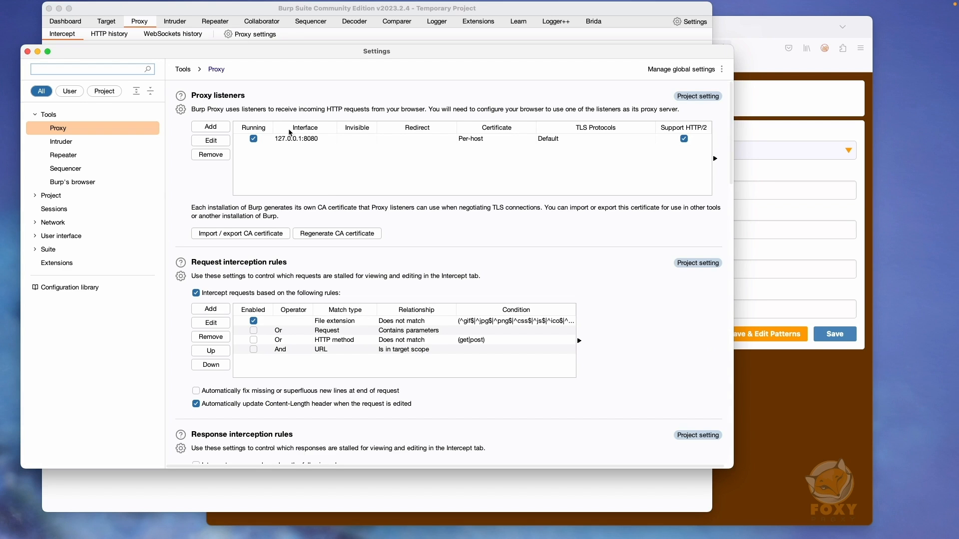
click(829, 206)
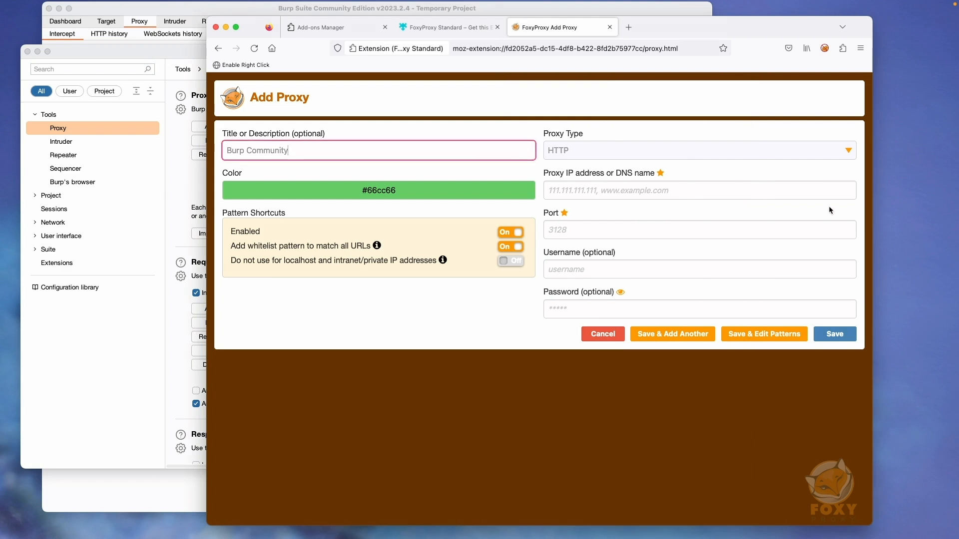
click(678, 190)
text(127.0.0.1)
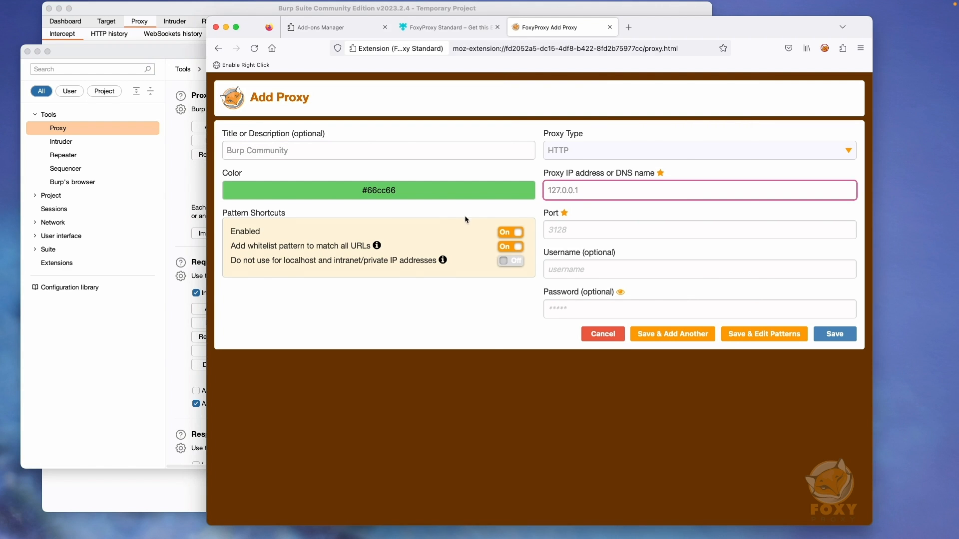
- Check the listener's port in Burp Suite, set the FoxyProxy entry's port to 8080 and save the proxy
click(174, 314)
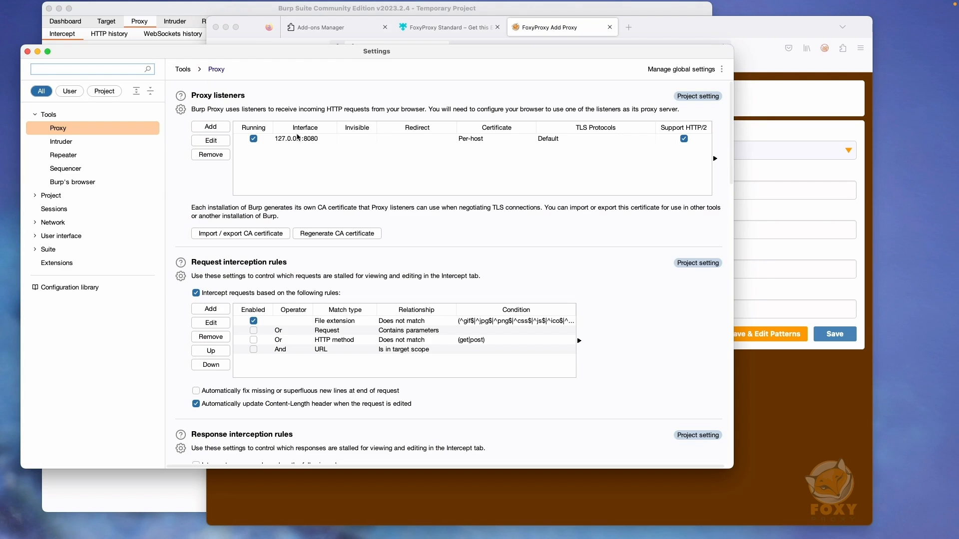
click(763, 254)
click(726, 228)
text(8080)
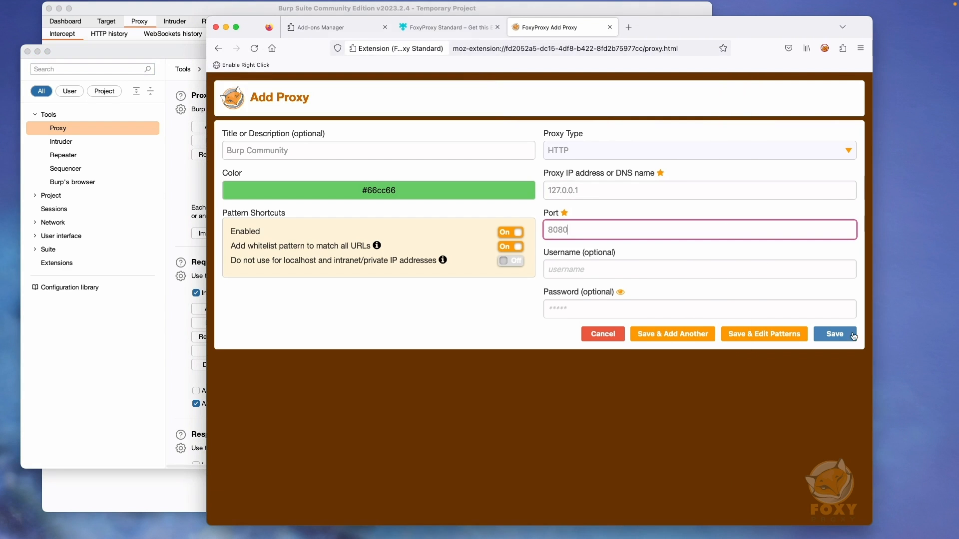
click(853, 336)
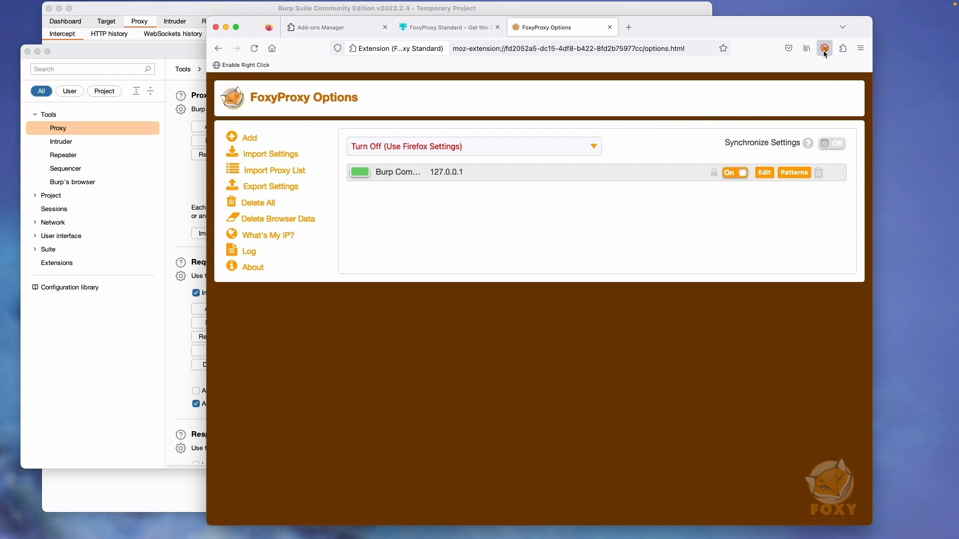
- Open a new browser tab and activate the Burp Community proxy in FoxyProxy for all URLs
click(825, 48)
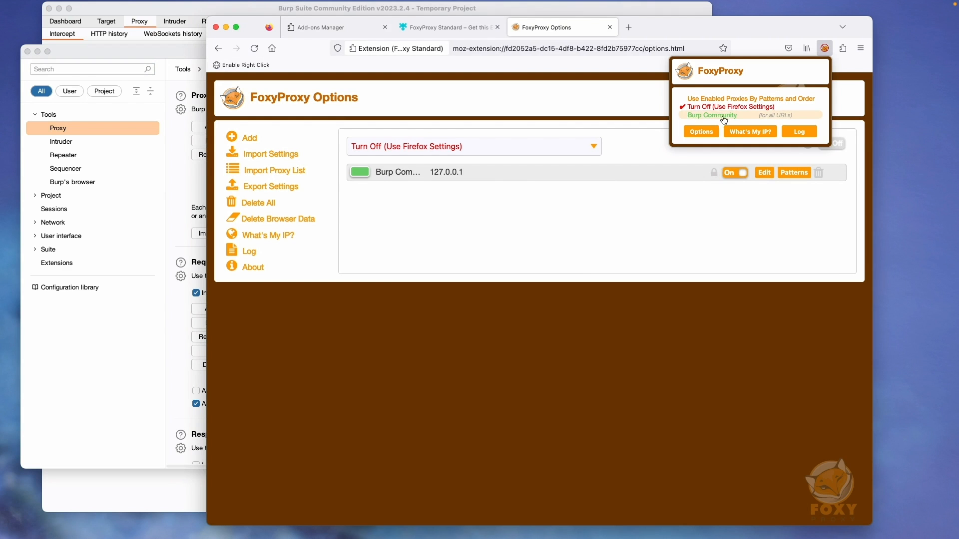
click(629, 27)
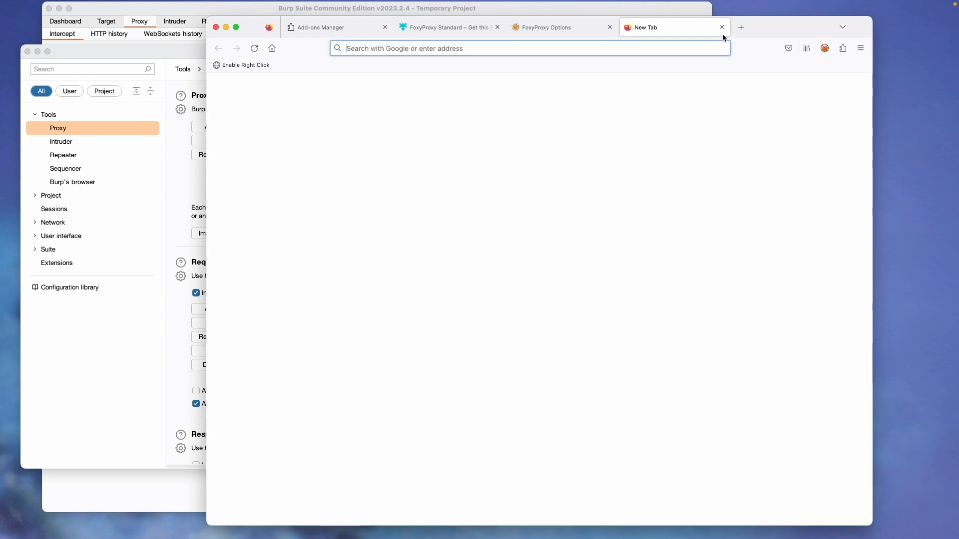
click(824, 49)
click(714, 115)
- Test the proxied connection by running a Google search for gooogle
text(gop)
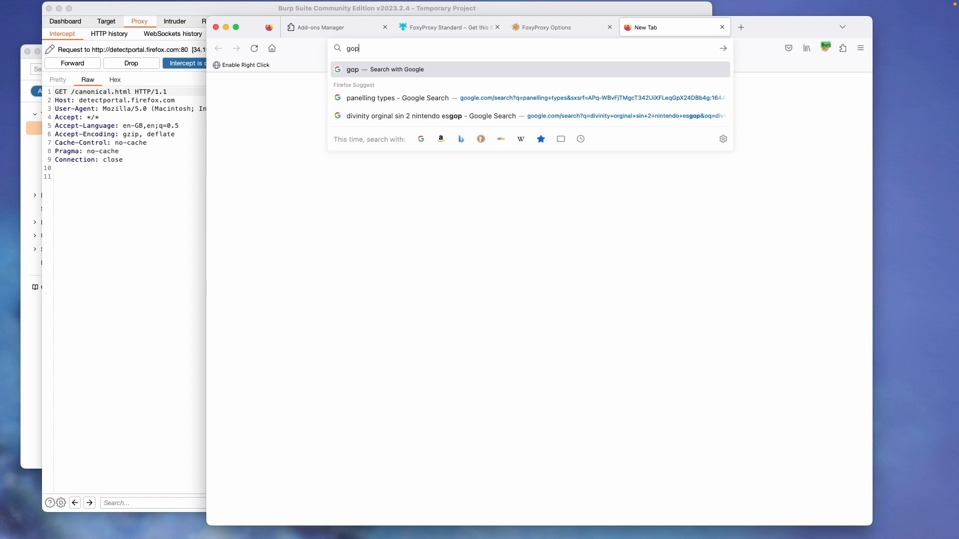
key(BackSpace)
text(oogle)
key(Return)
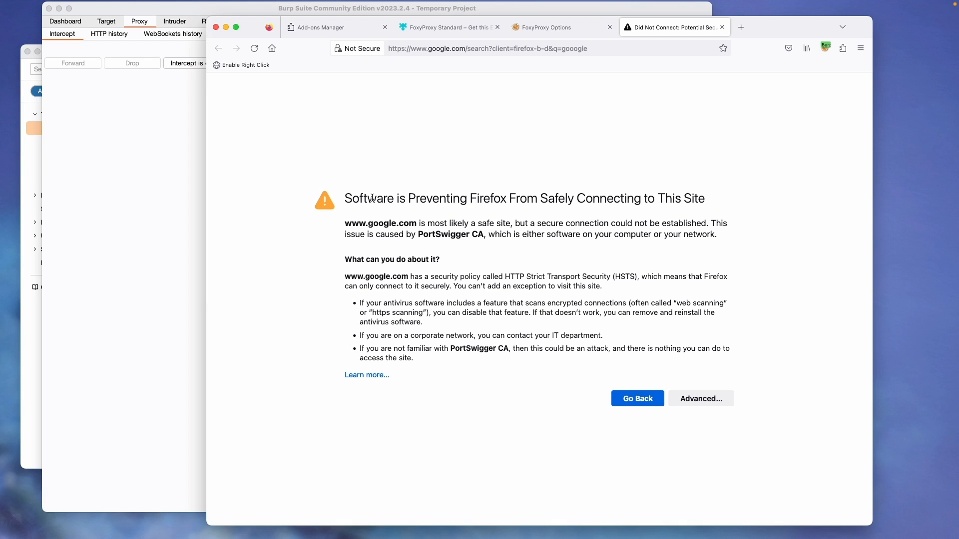
click(420, 50)
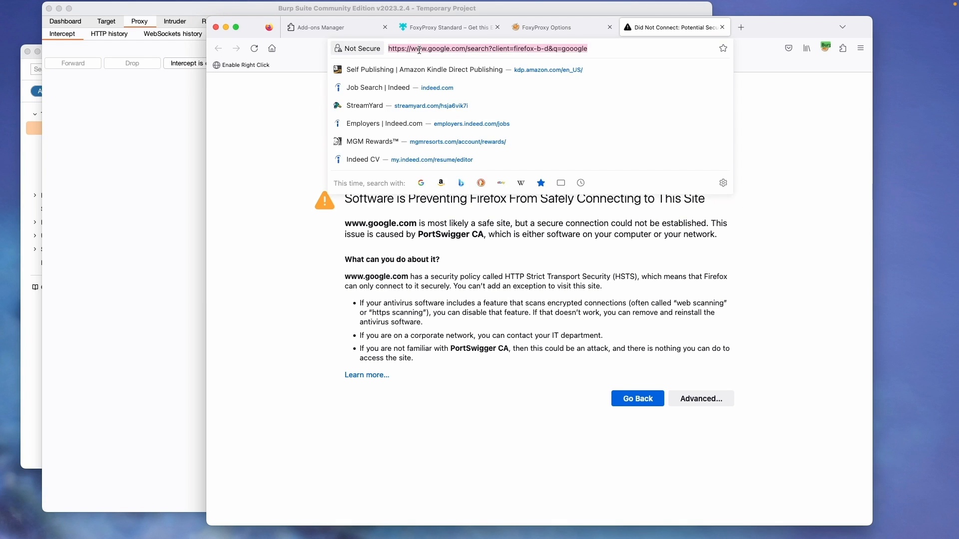
text(http:/)
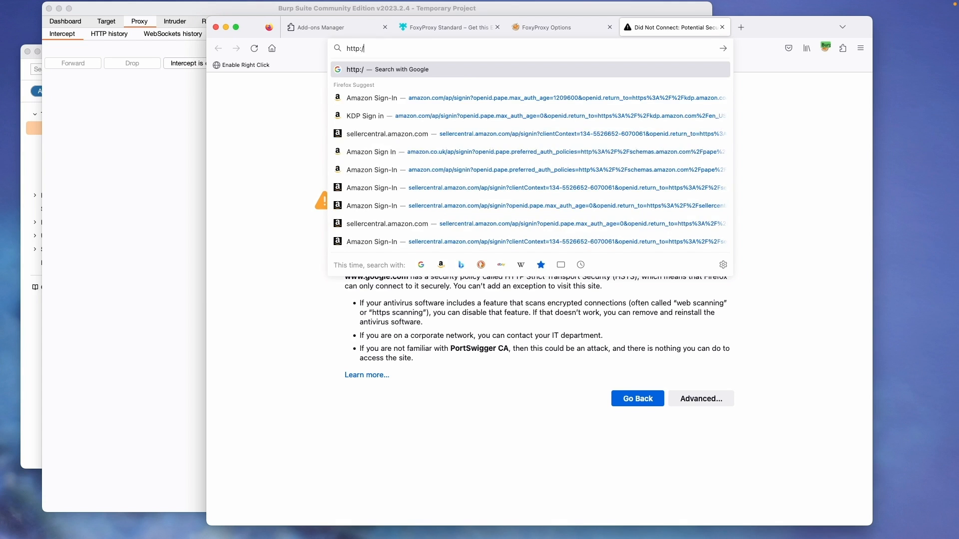
text(/burp/)
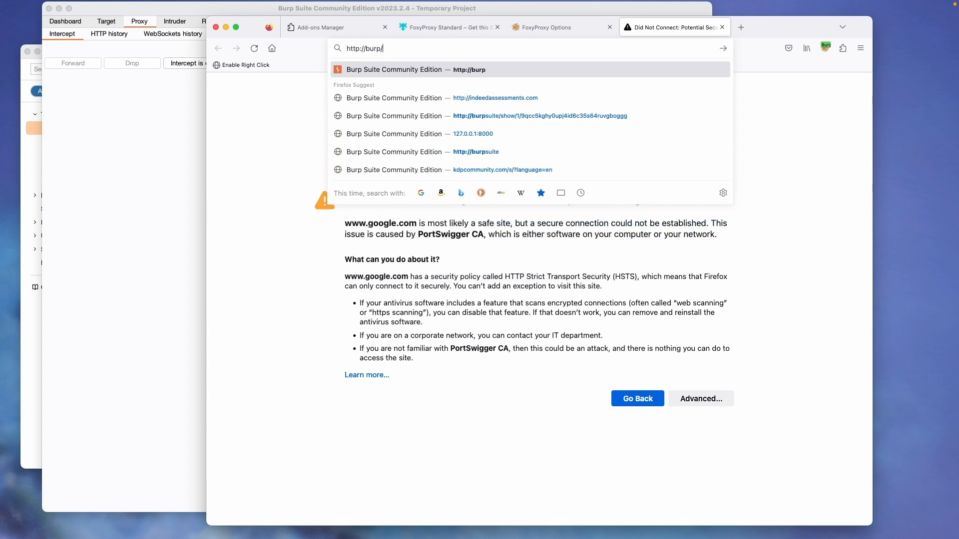
key(Return)
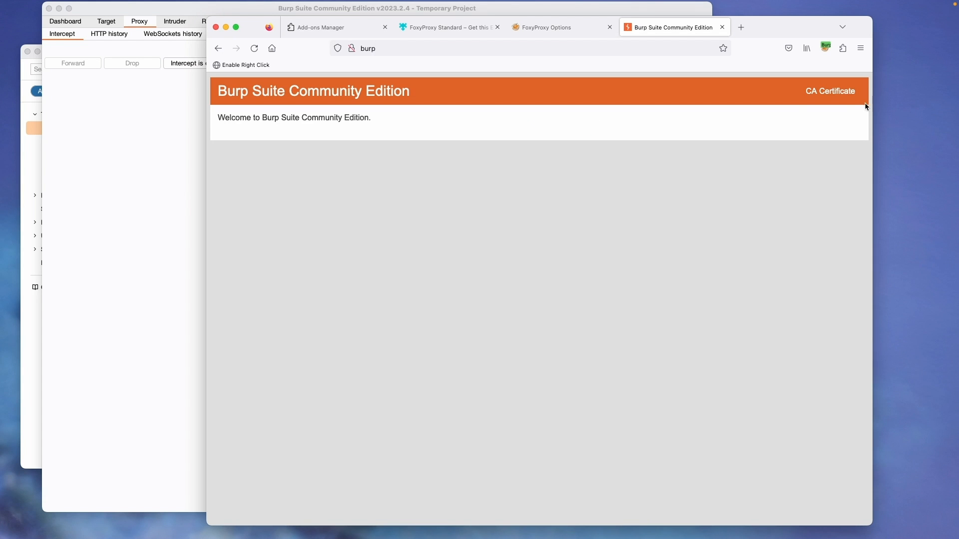
click(807, 91)
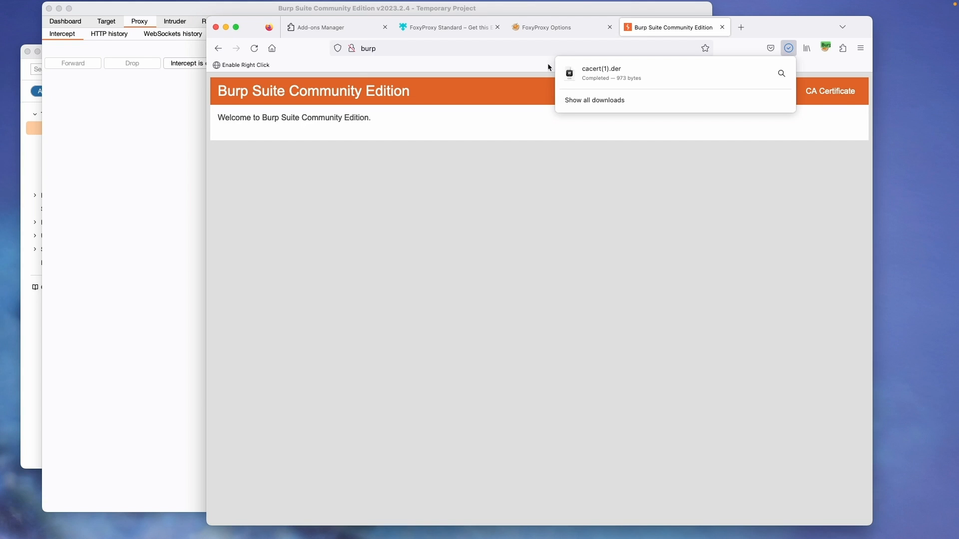
click(531, 115)
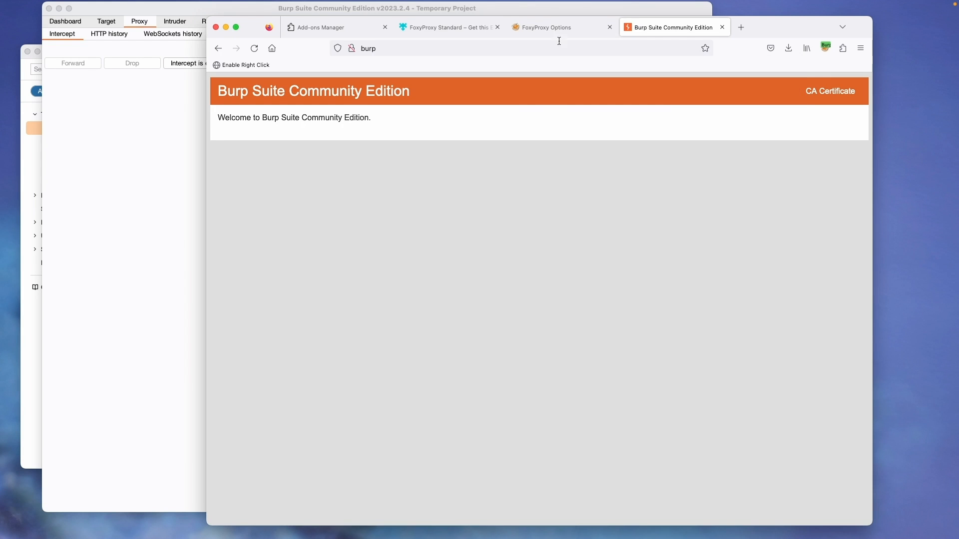
- Search the Firefox settings for cert and open the certificate manager
click(355, 23)
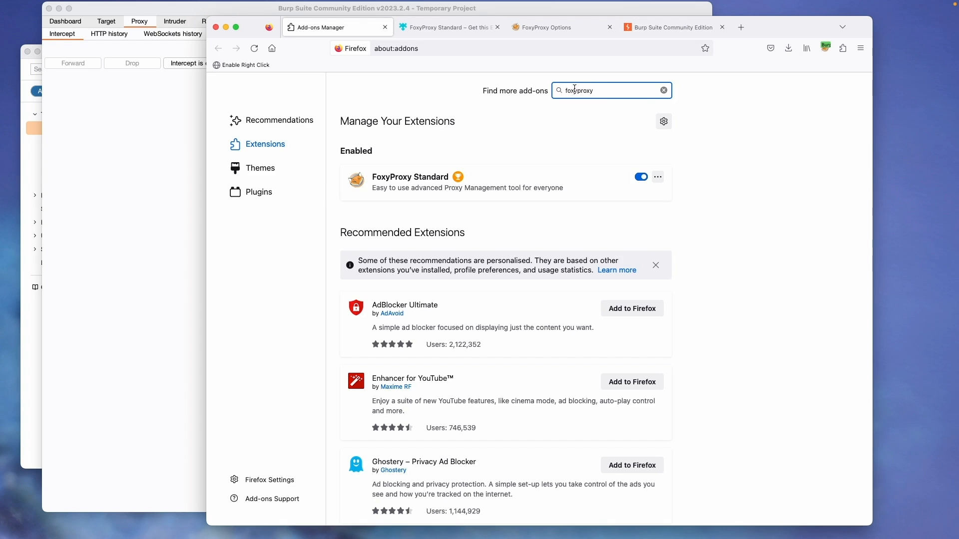
click(860, 48)
click(771, 293)
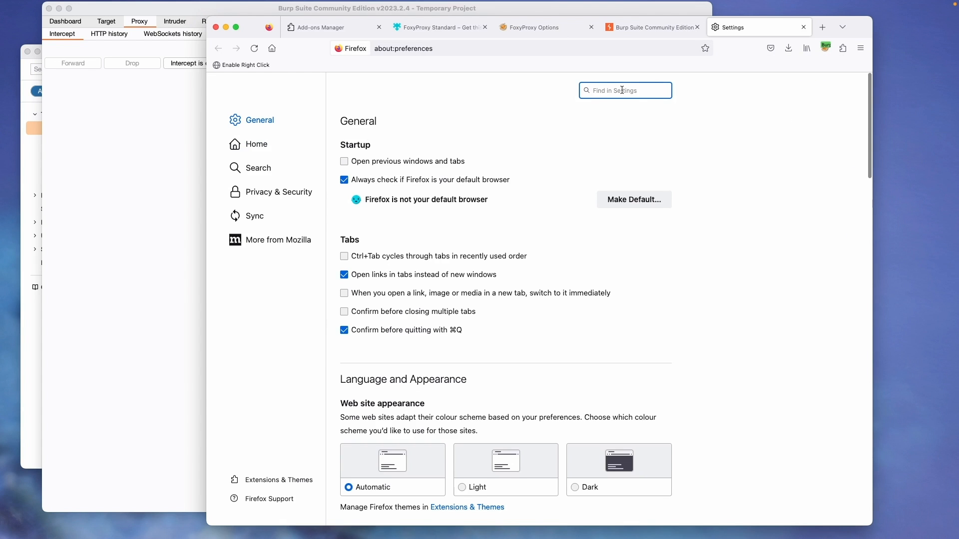
text(cert)
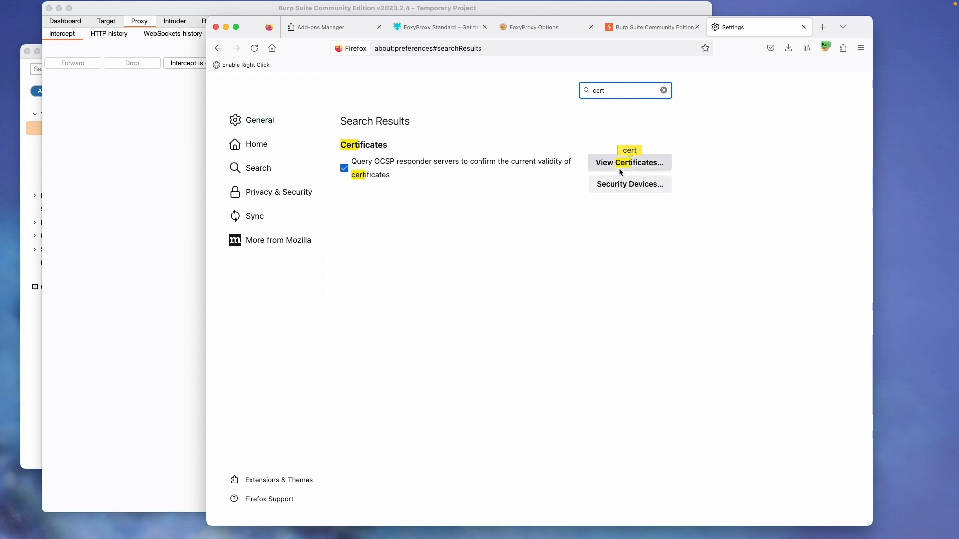
click(621, 167)
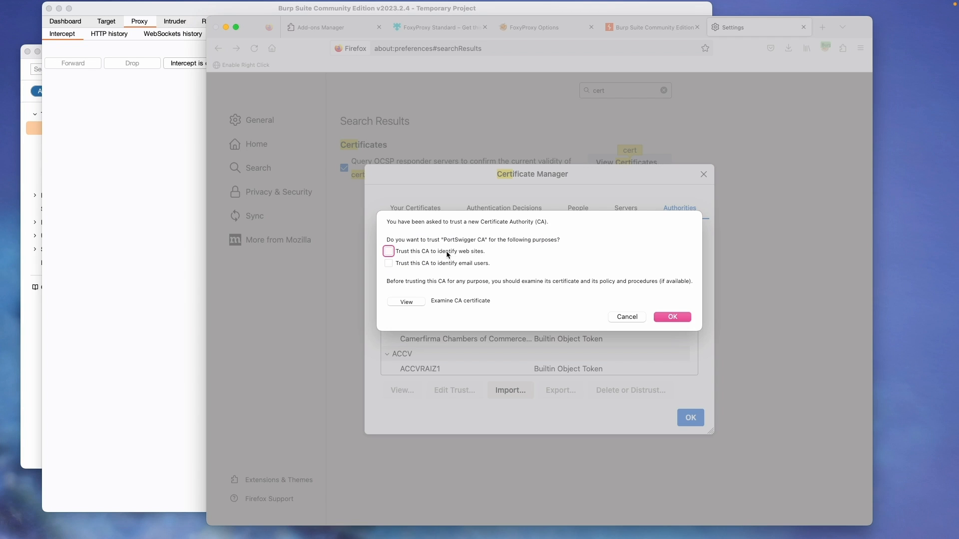
- Trust the PortSwigger CA to identify web sites and email users, confirm the import and close the certificate manager
click(447, 253)
click(417, 264)
click(673, 318)
scroll(620, 347, down, 3)
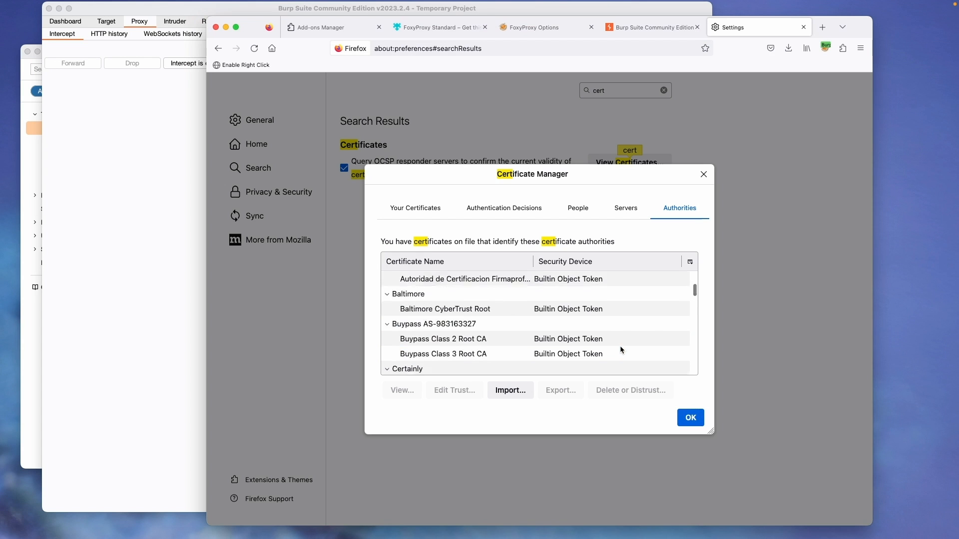
scroll(619, 345, down, 10)
click(694, 422)
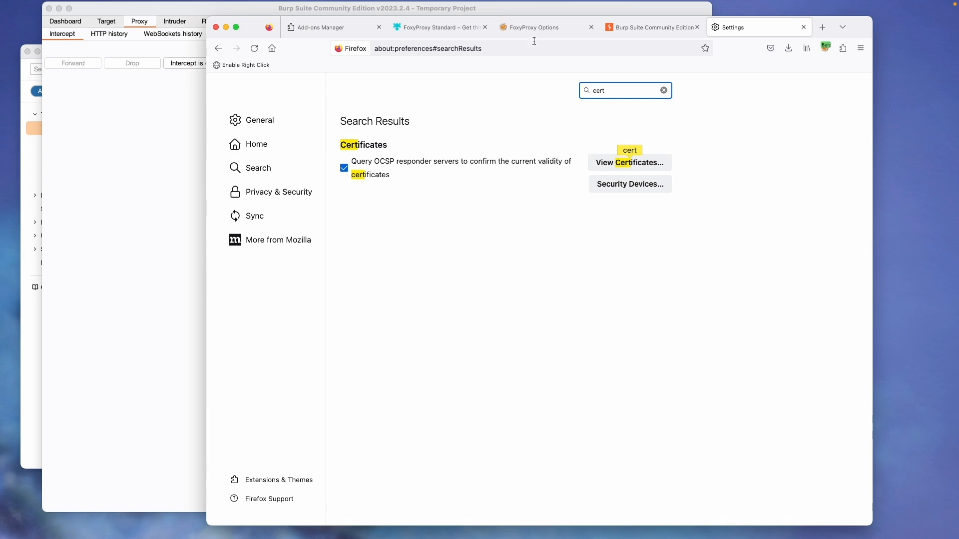
- Load google.com in the Burp welcome page's tab, and switch to Burp Suite to view the proxy's HTTP history
click(623, 31)
key(super+l)
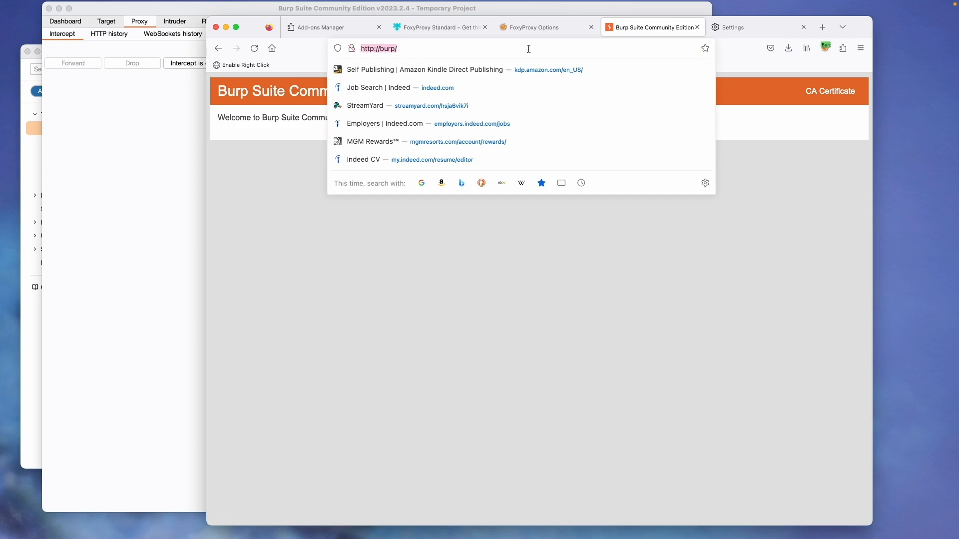
text(google.com)
key(Return)
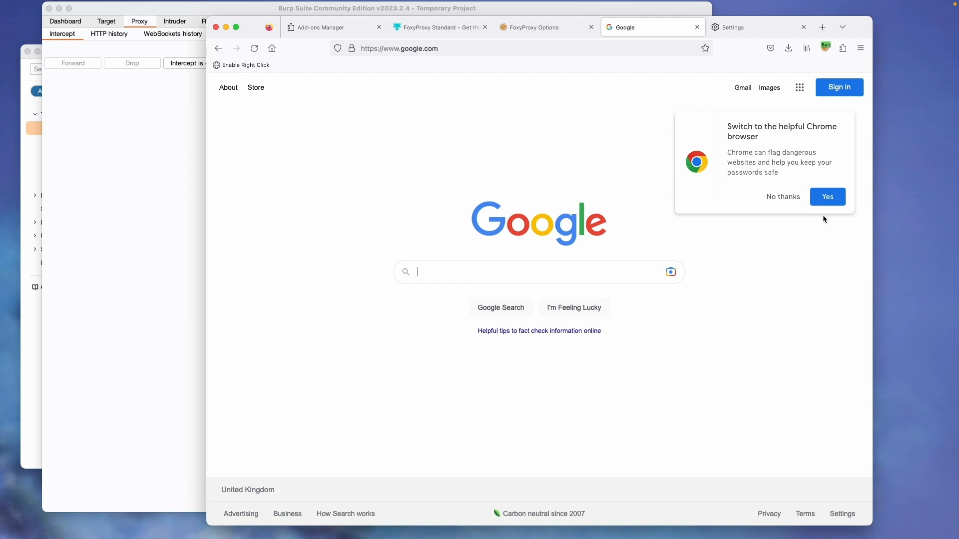
click(123, 41)
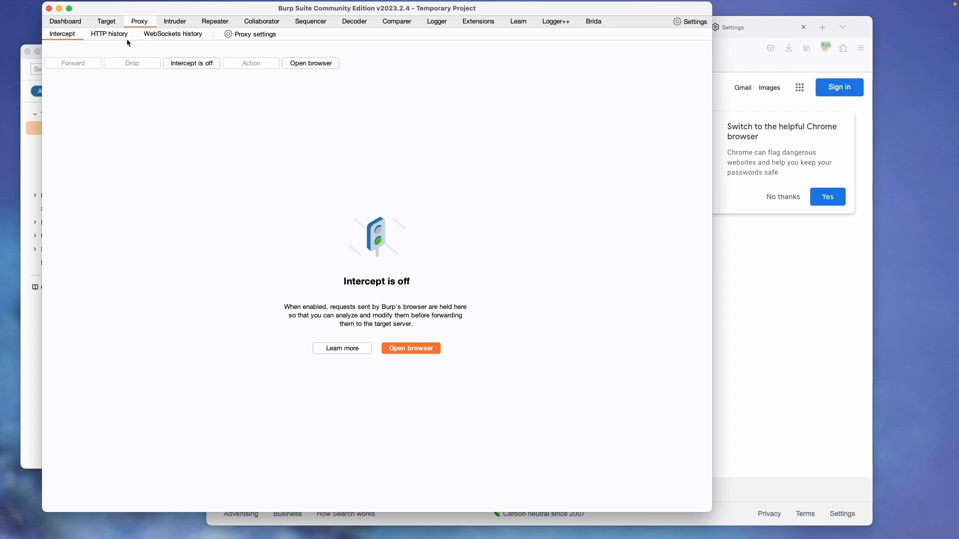
click(103, 36)
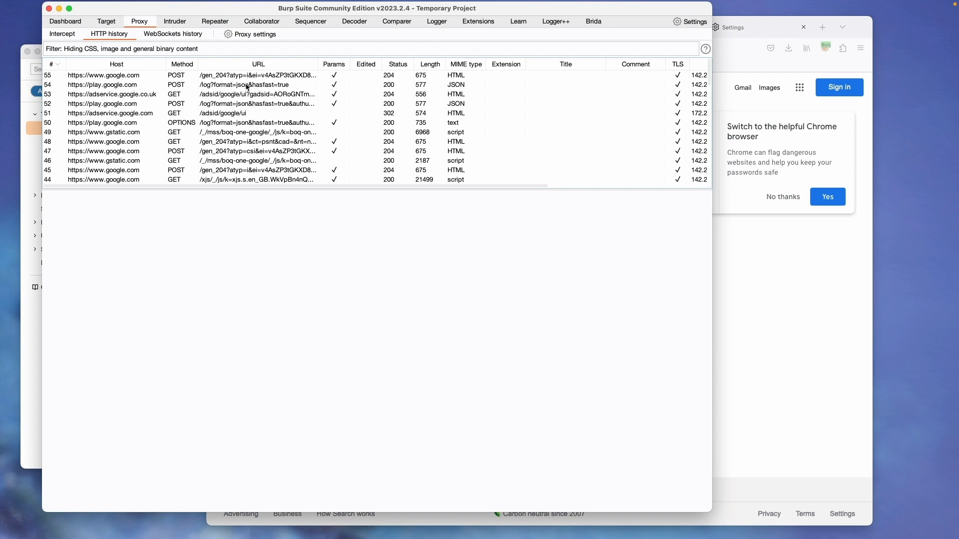
click(806, 284)
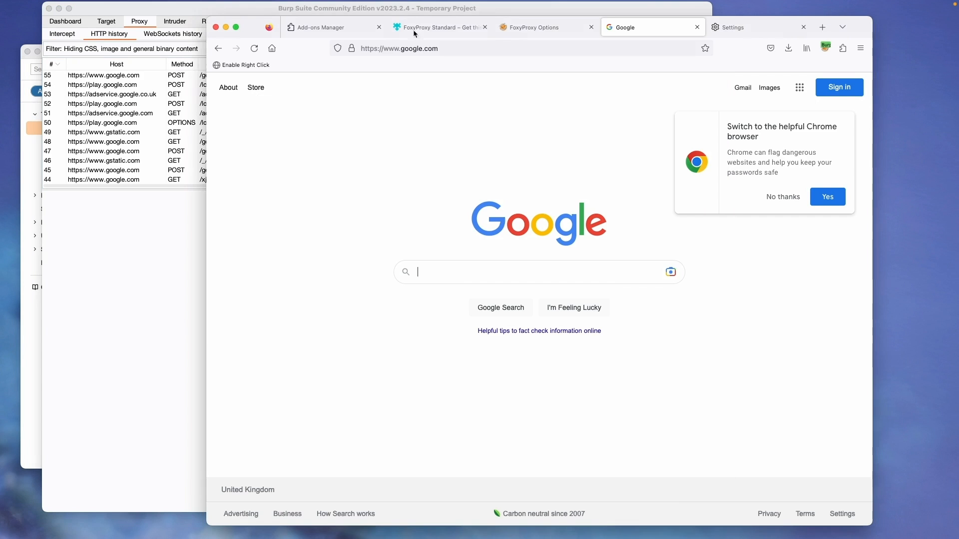
click(255, 49)
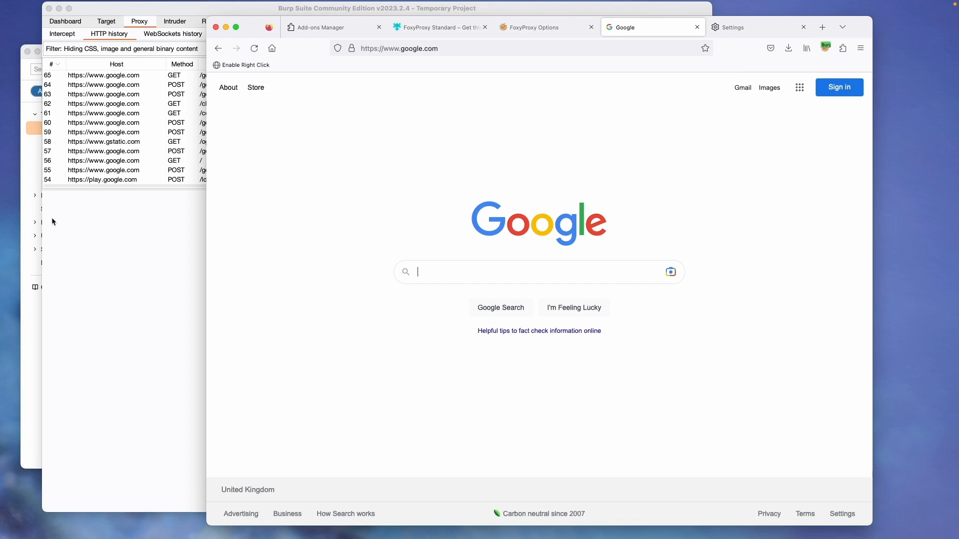
click(170, 108)
click(133, 76)
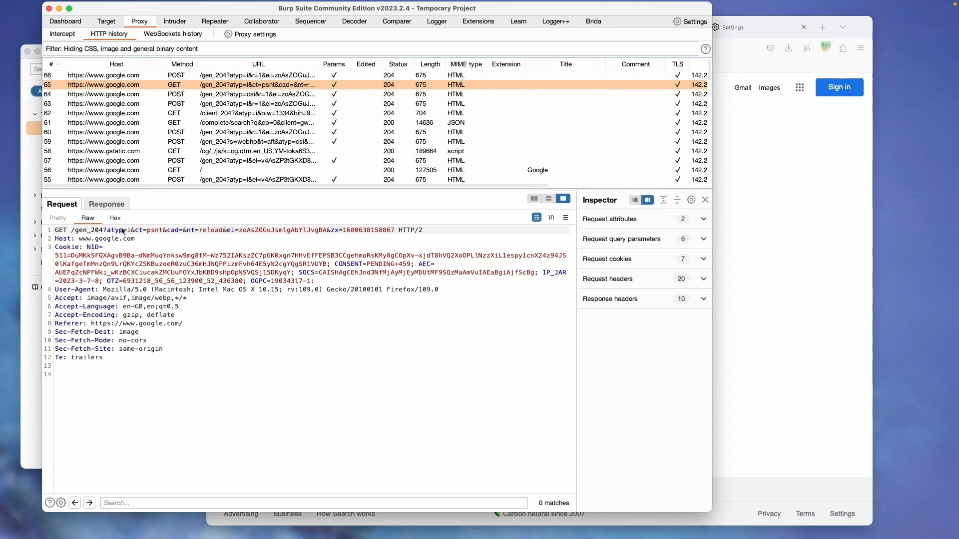
click(536, 199)
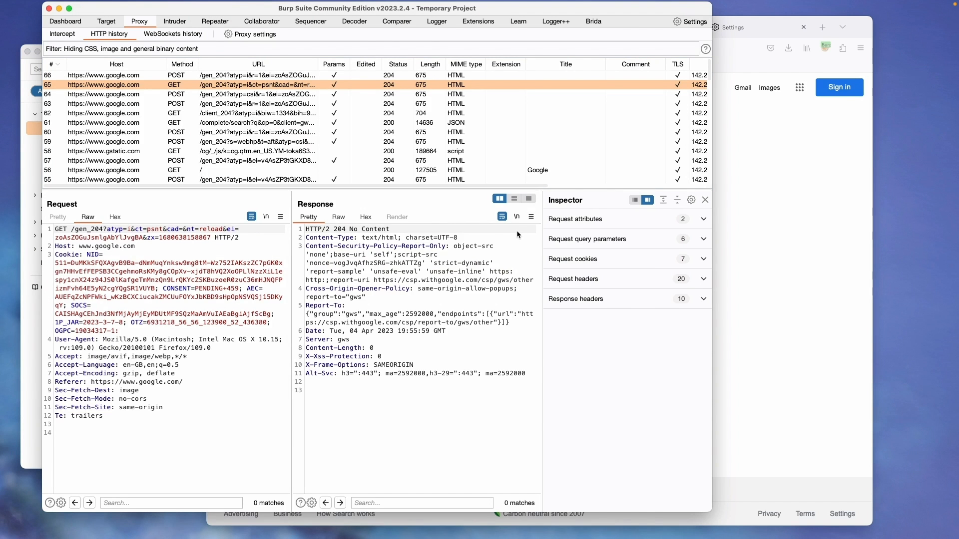
- Find and install the 1Password and Firefox Multi-Account Containers extensions from the Firefox add-ons site
click(736, 192)
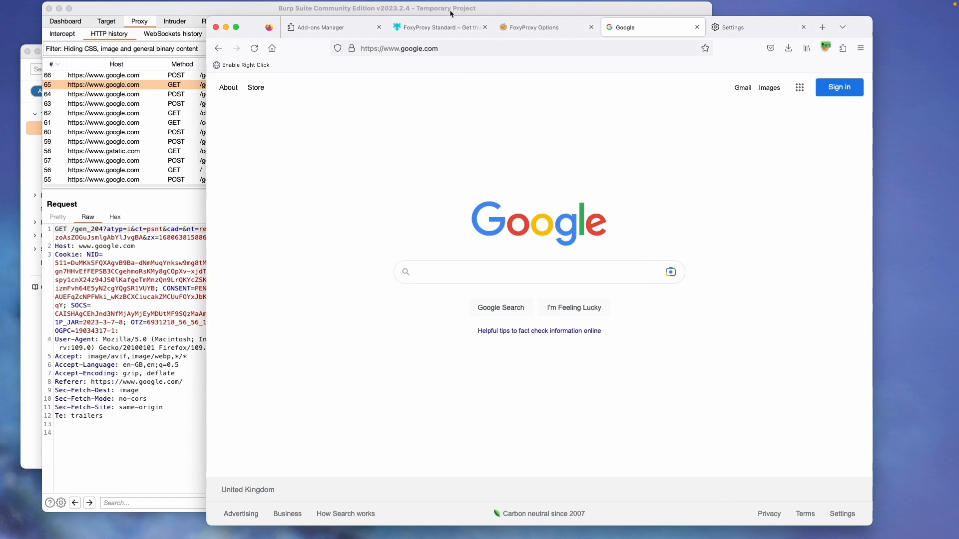
click(440, 27)
click(772, 112)
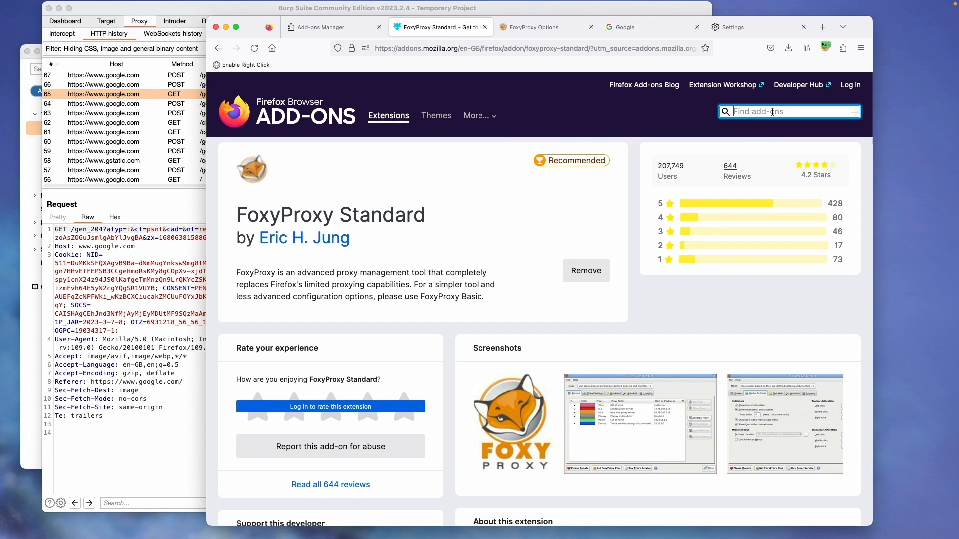
text(1password)
key(Return)
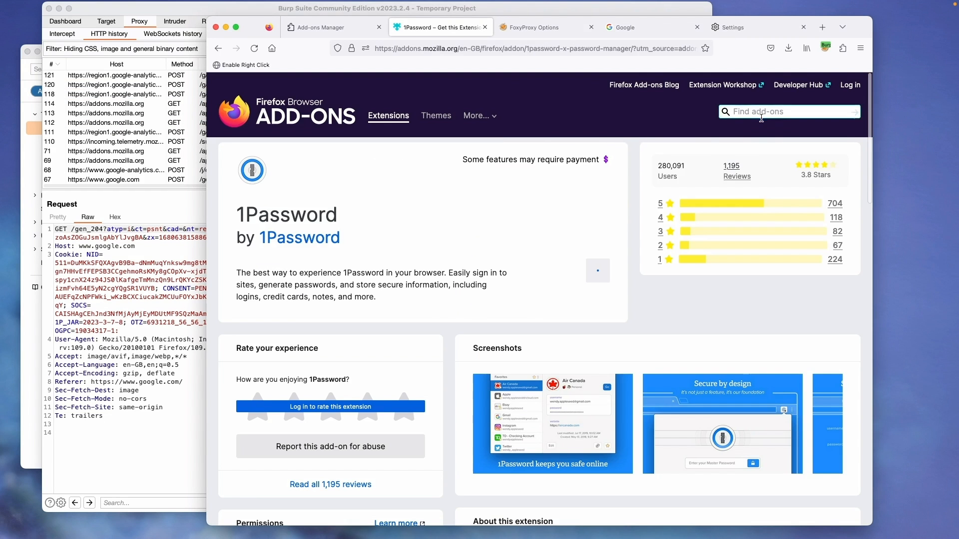
click(761, 116)
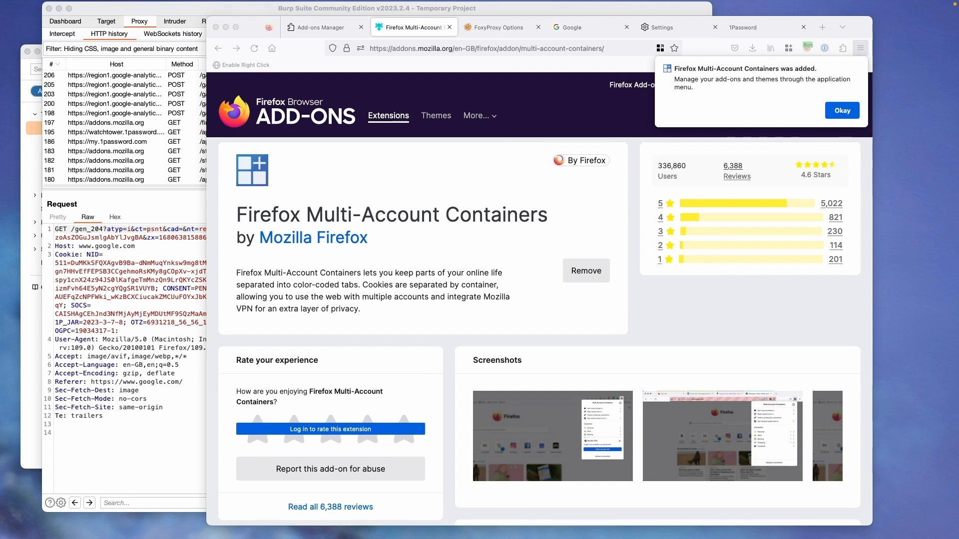
click(842, 111)
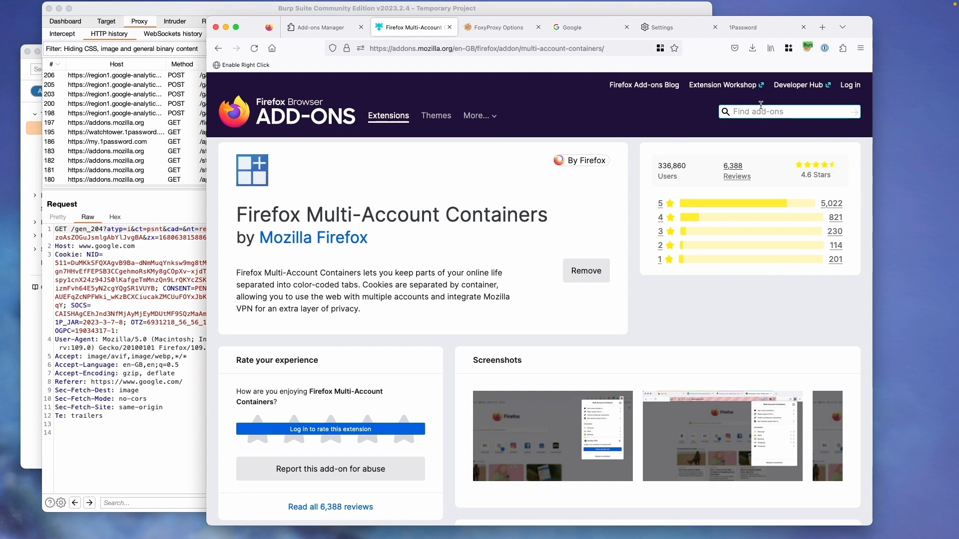
- Search the add-ons site for cookies qu and install Cookie Quick Manager, accepting its permissions
click(766, 111)
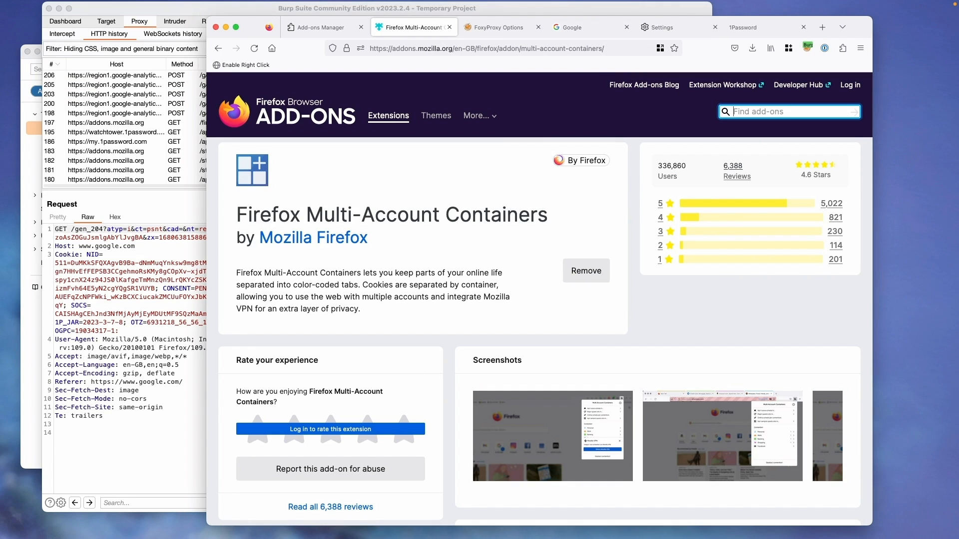
text(cookies qu)
click(741, 160)
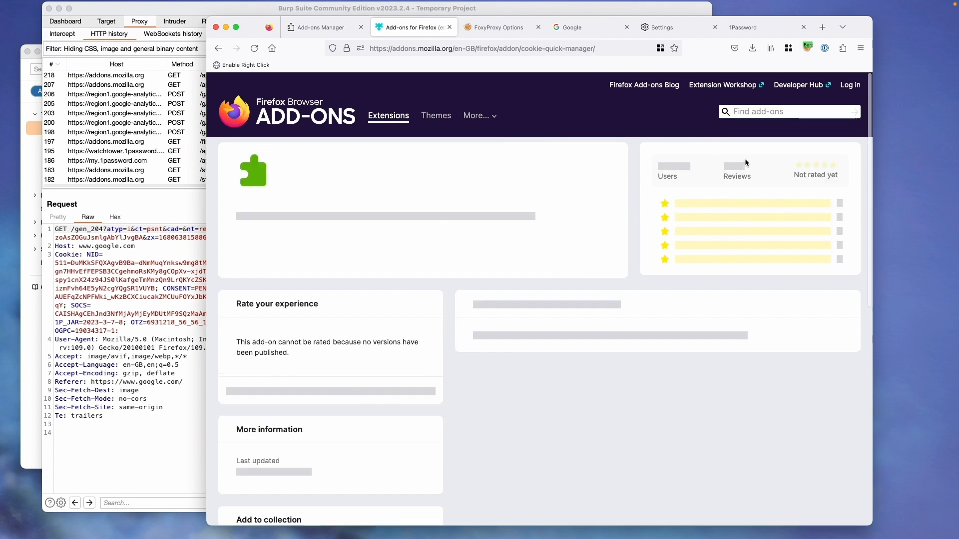
click(579, 270)
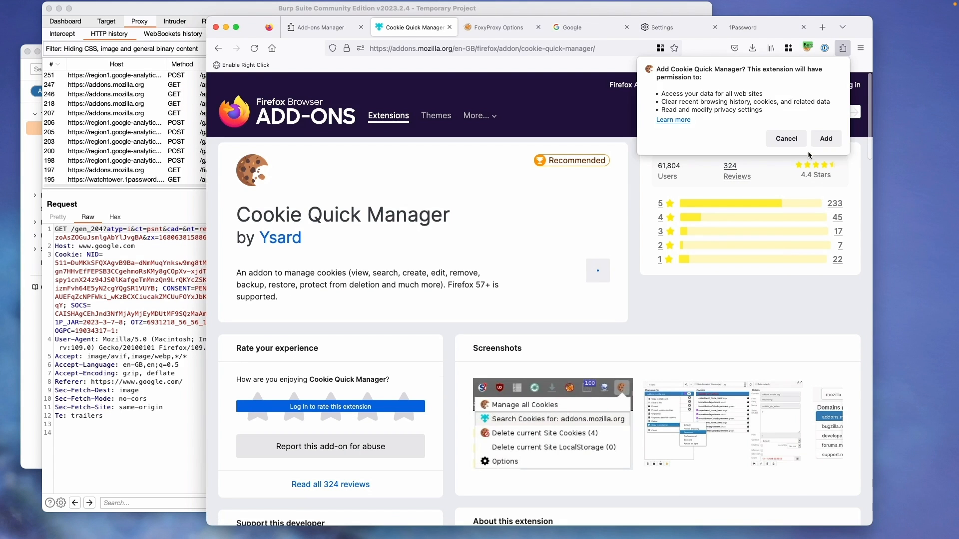
click(826, 138)
- Skip the 1Password introduction tour and limit the extension's enabled vaults to Hacking in its settings
click(743, 28)
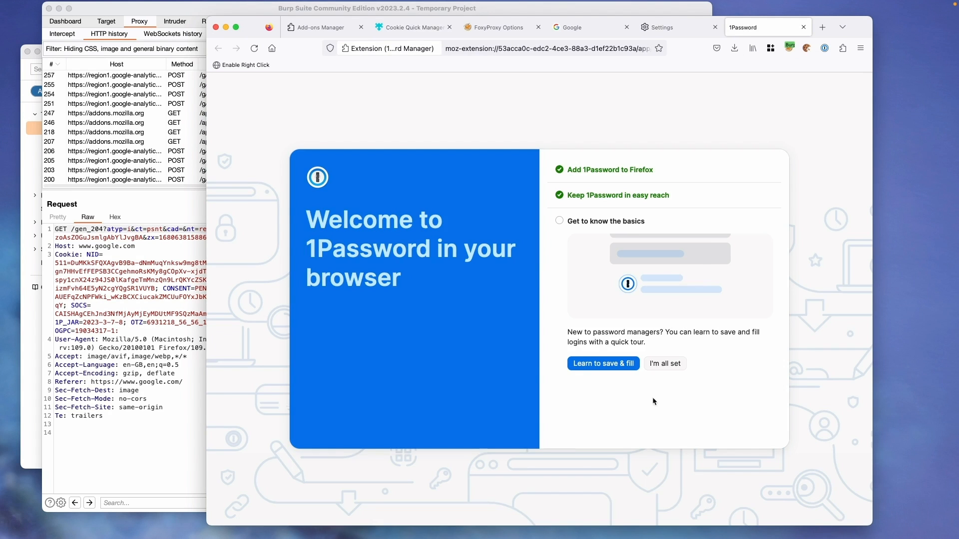
click(679, 364)
right_click(825, 49)
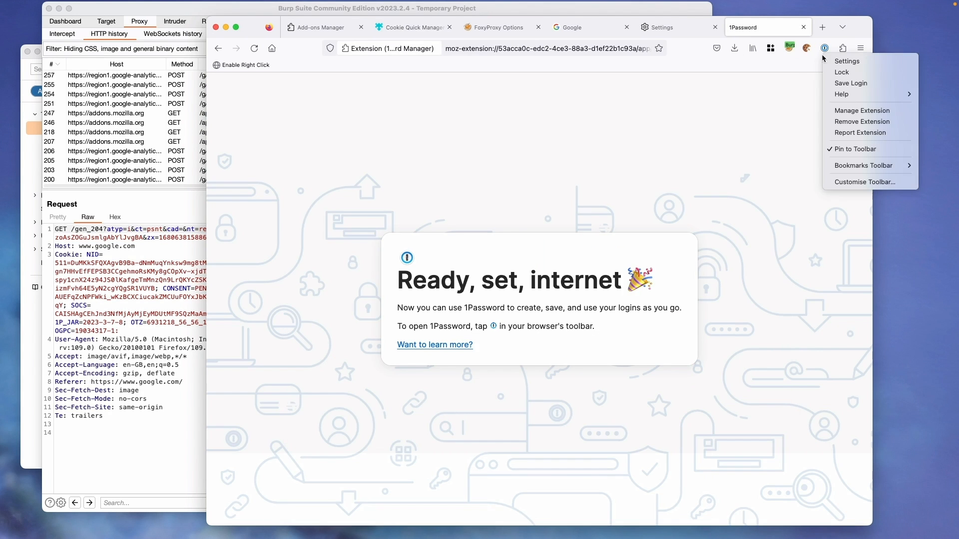
click(847, 61)
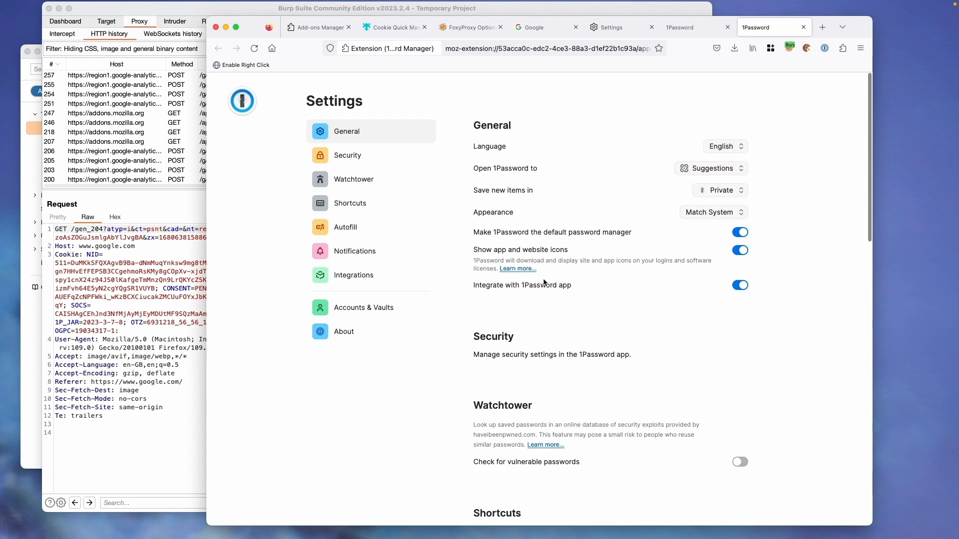
scroll(399, 224, down, 15)
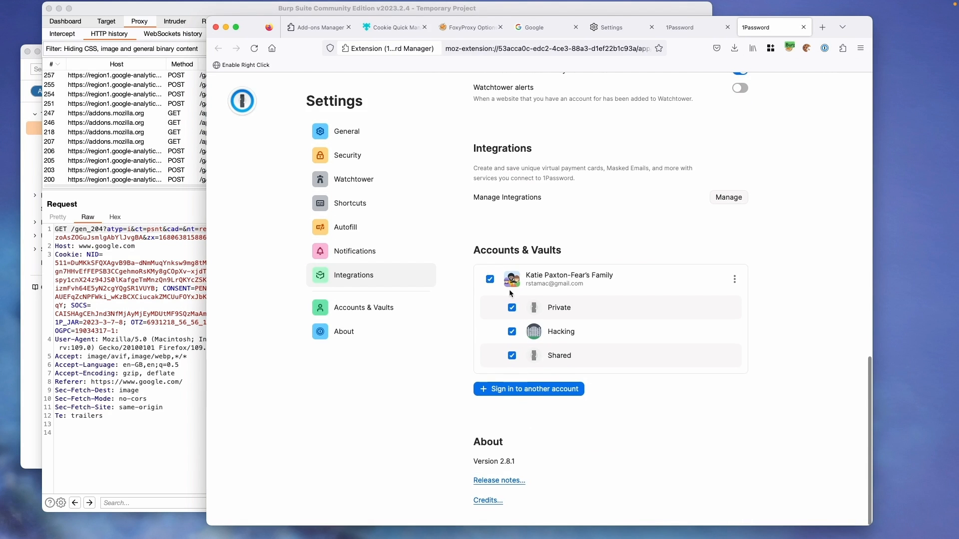
click(490, 279)
click(512, 331)
- Set 1Password to save new items in the Hacking vault, check the extension's item list and close its settings
scroll(502, 200, up, 5)
scroll(501, 200, up, 10)
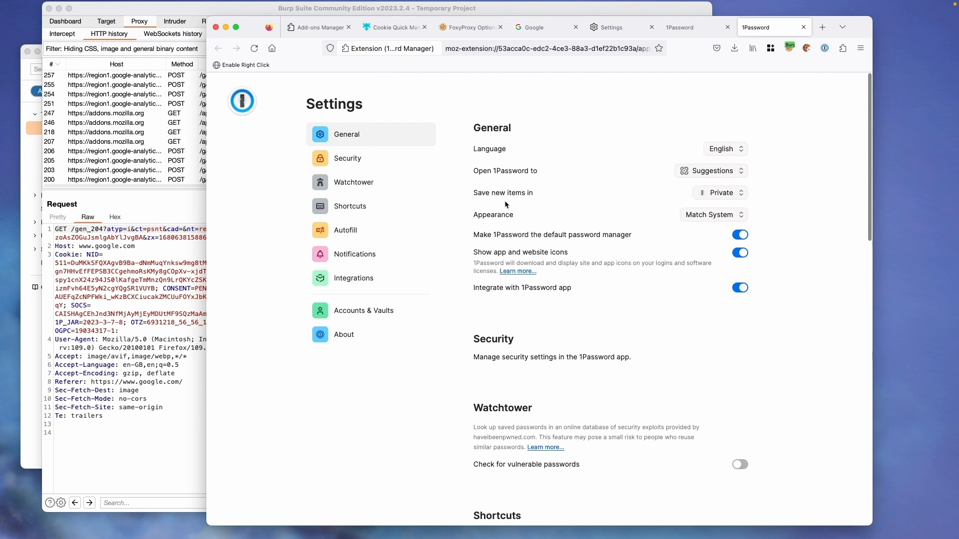
click(715, 190)
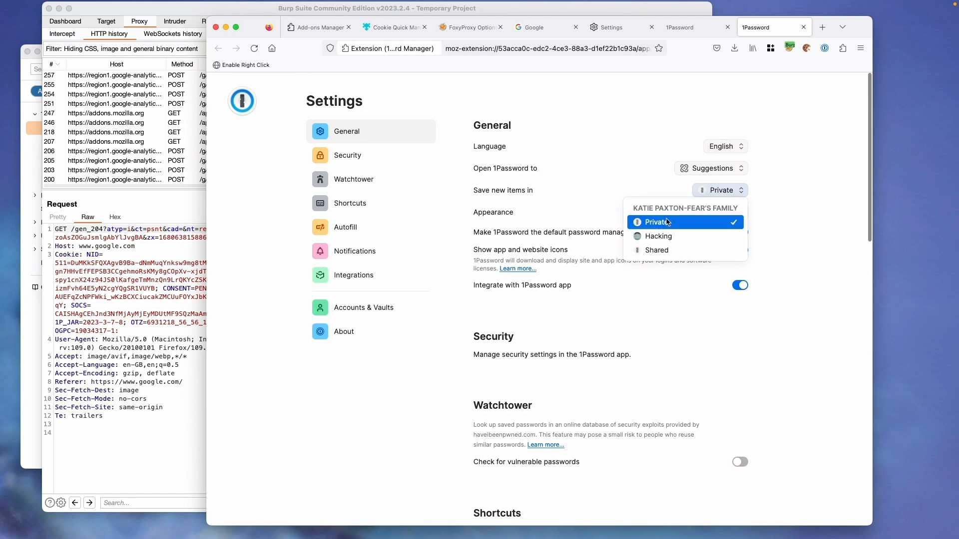
click(664, 236)
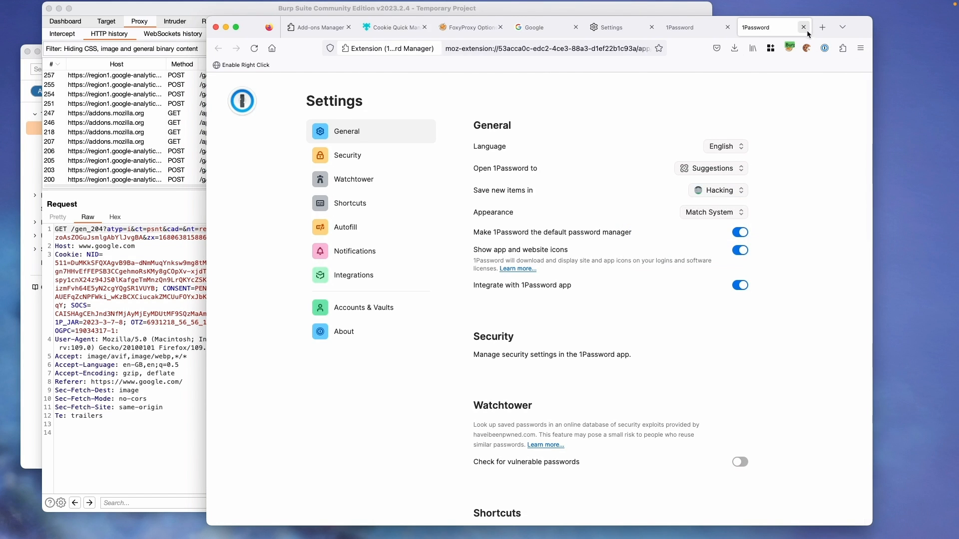
click(824, 50)
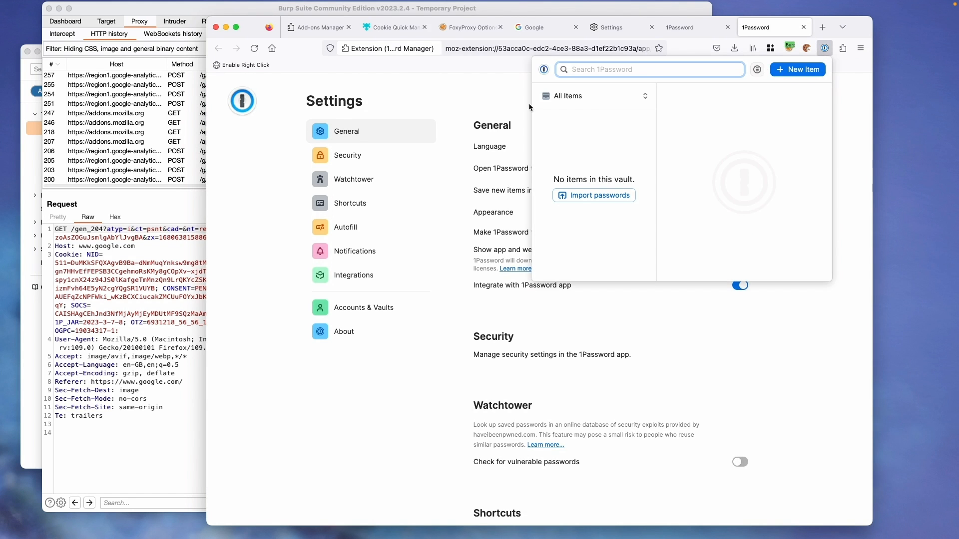
click(843, 29)
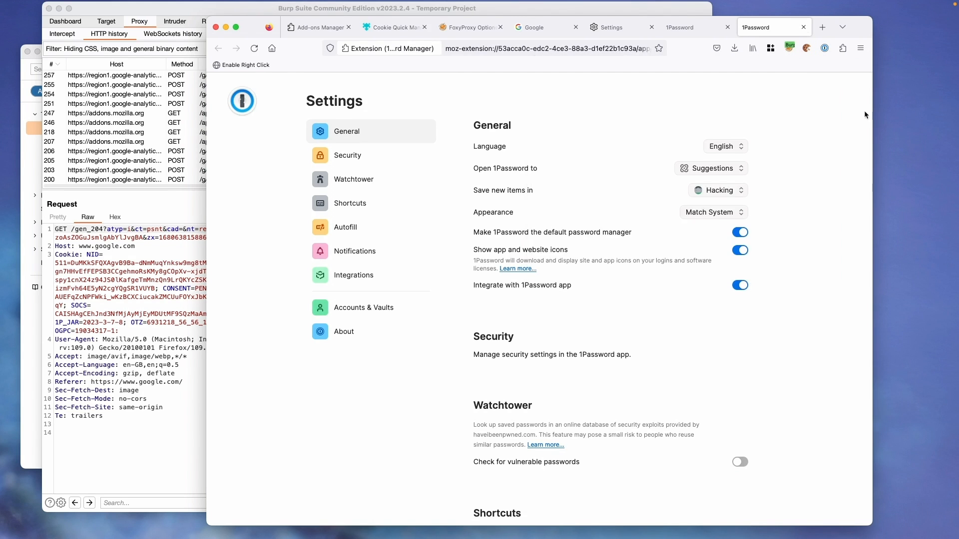
click(803, 27)
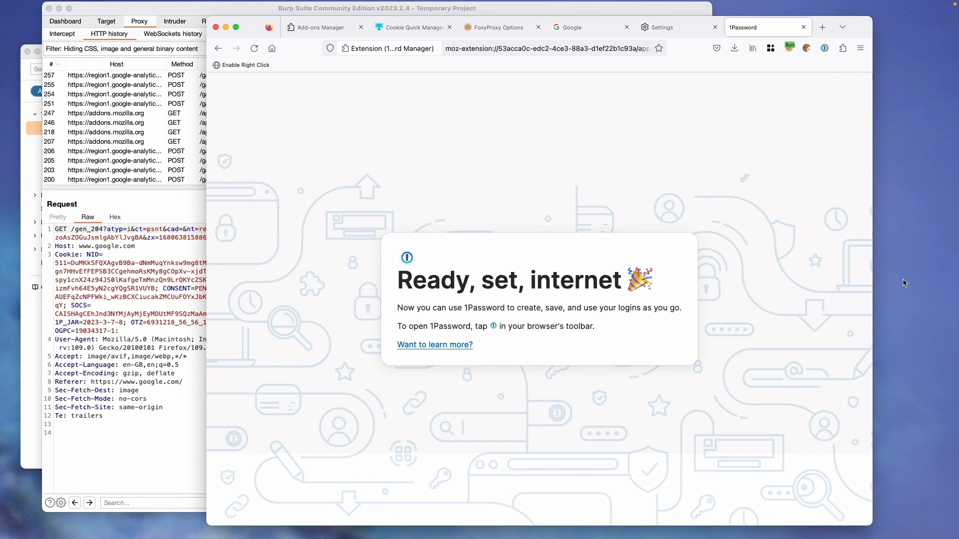
- Go through the Multi-Account Containers introduction and dismiss the Mozilla VPN offer
click(770, 48)
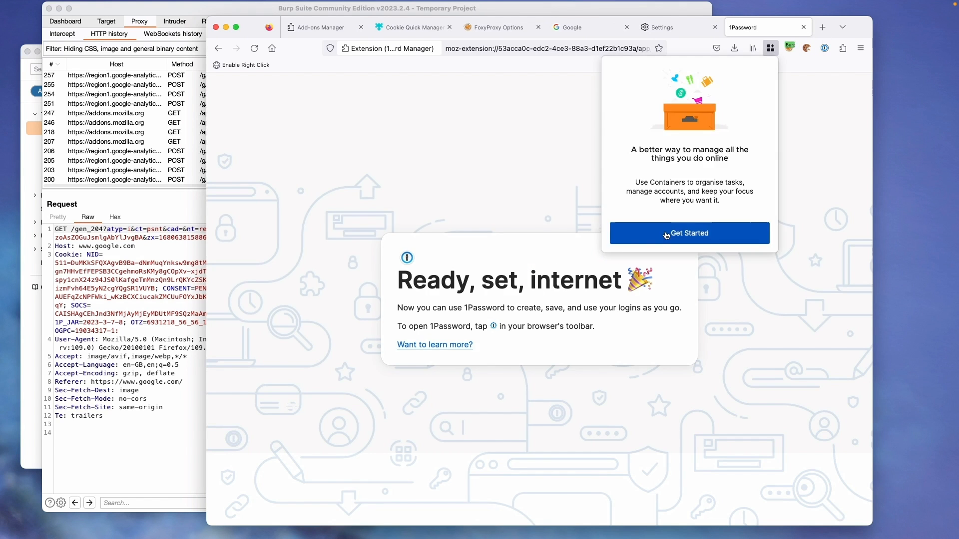
click(666, 235)
click(667, 236)
click(666, 235)
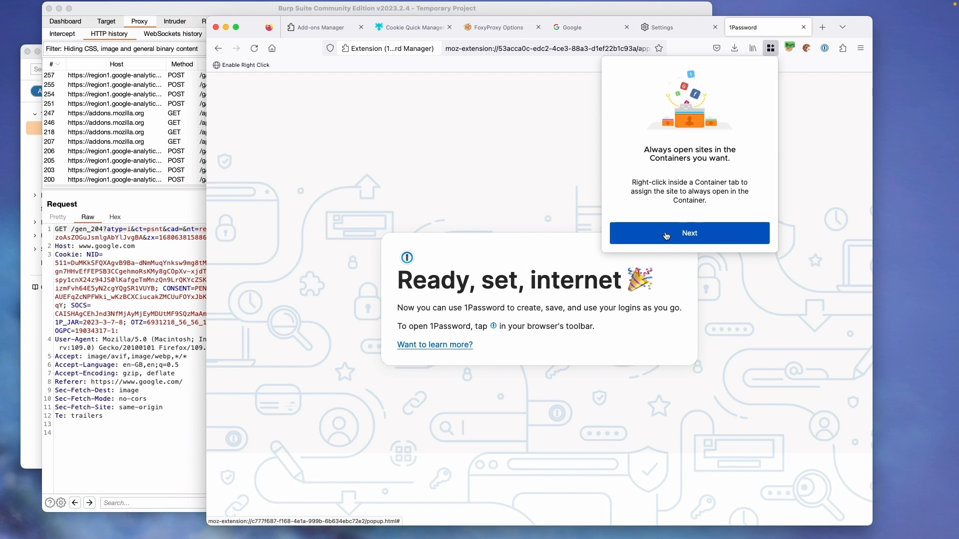
click(667, 234)
click(666, 234)
click(747, 231)
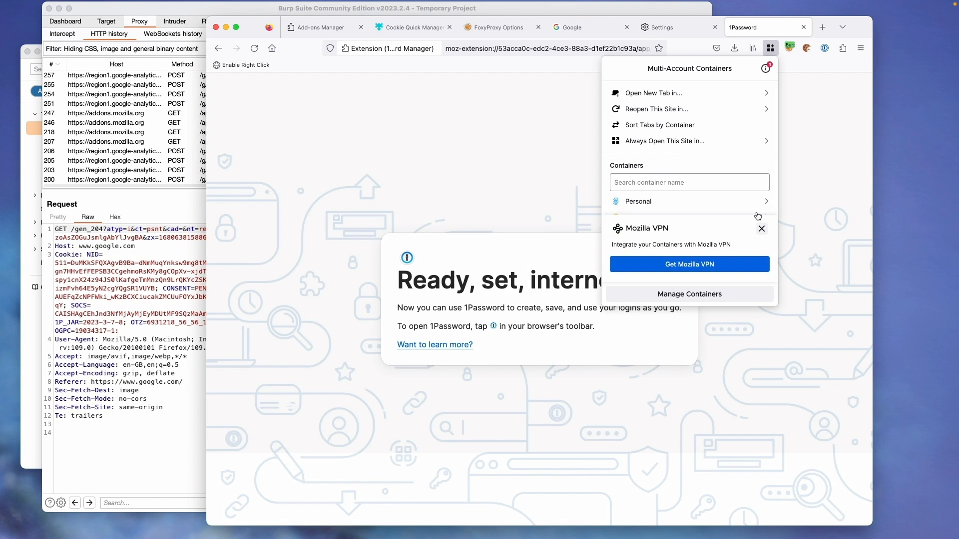
click(761, 229)
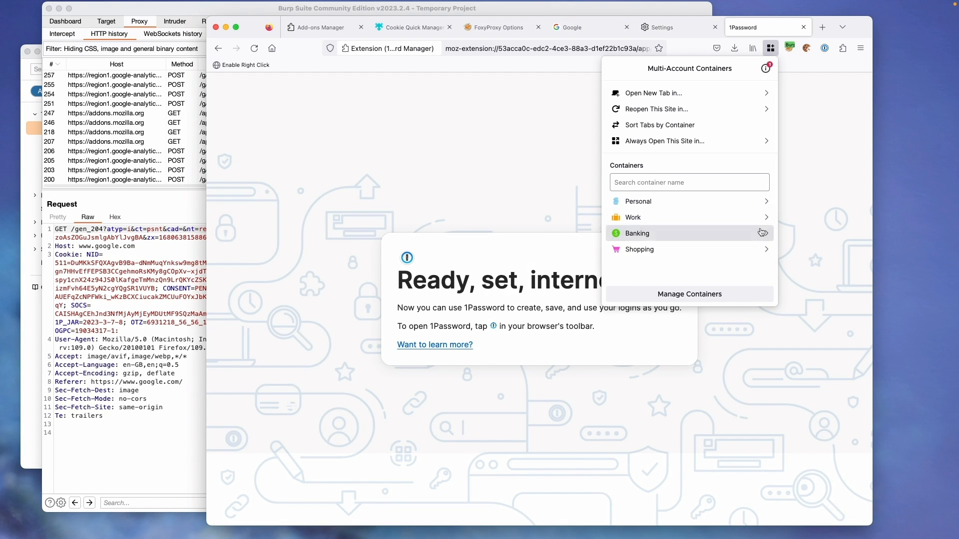
- Open a new tab in the Personal container and compare it with the ordinary 1Password tab
click(666, 202)
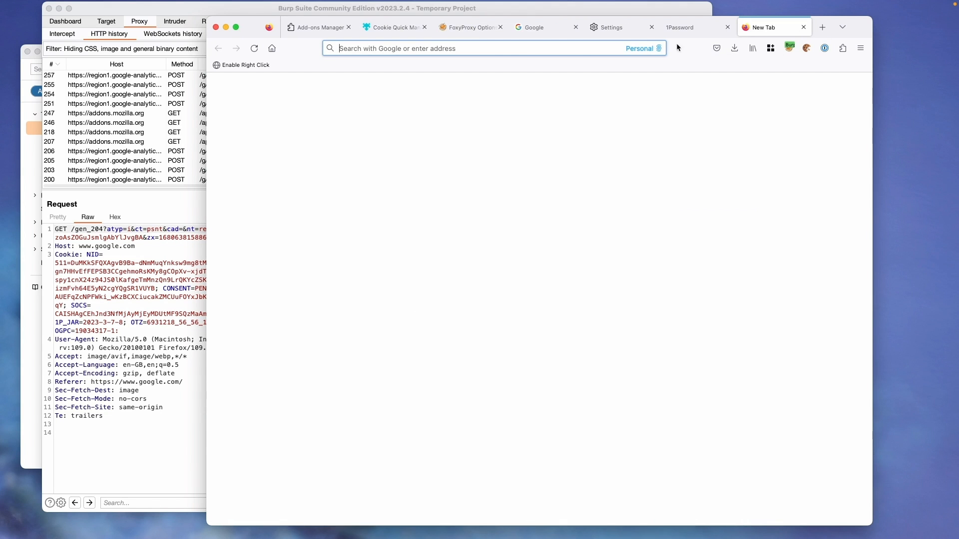
click(700, 29)
click(756, 27)
click(789, 48)
- Delete the Personal container from Multi-Account Containers and confirm the removal
click(770, 48)
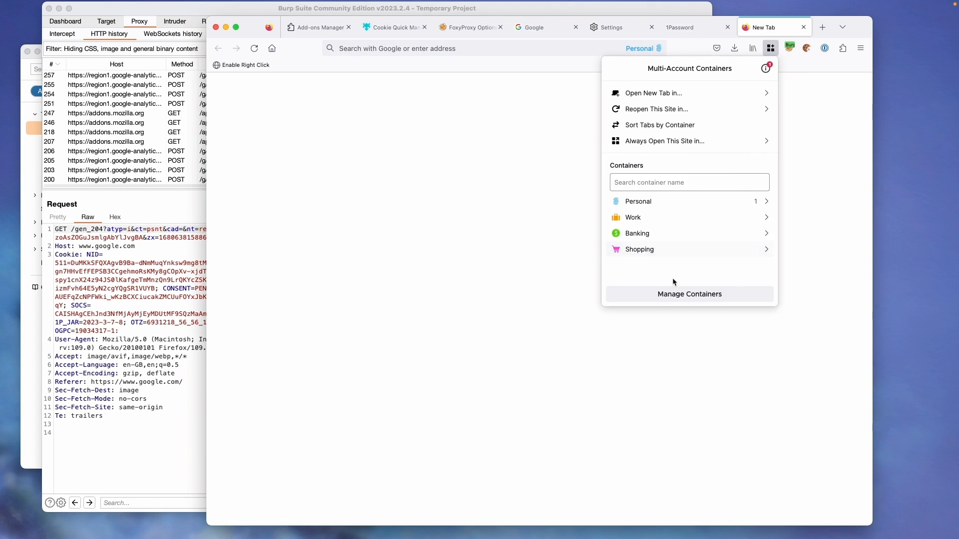
click(667, 293)
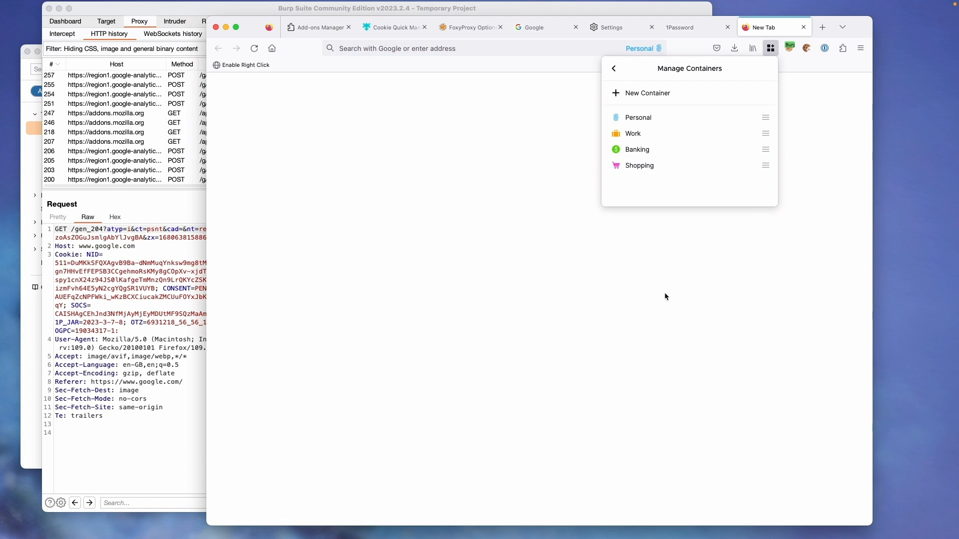
click(764, 118)
click(675, 343)
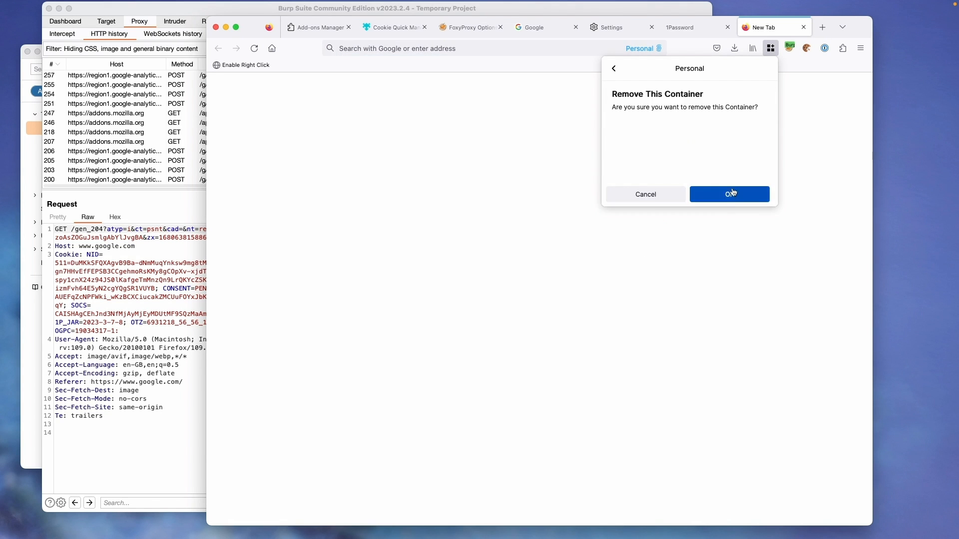
click(730, 194)
- Delete the Work, Banking and Shopping containers from Multi-Account Containers, confirming each removal
click(764, 120)
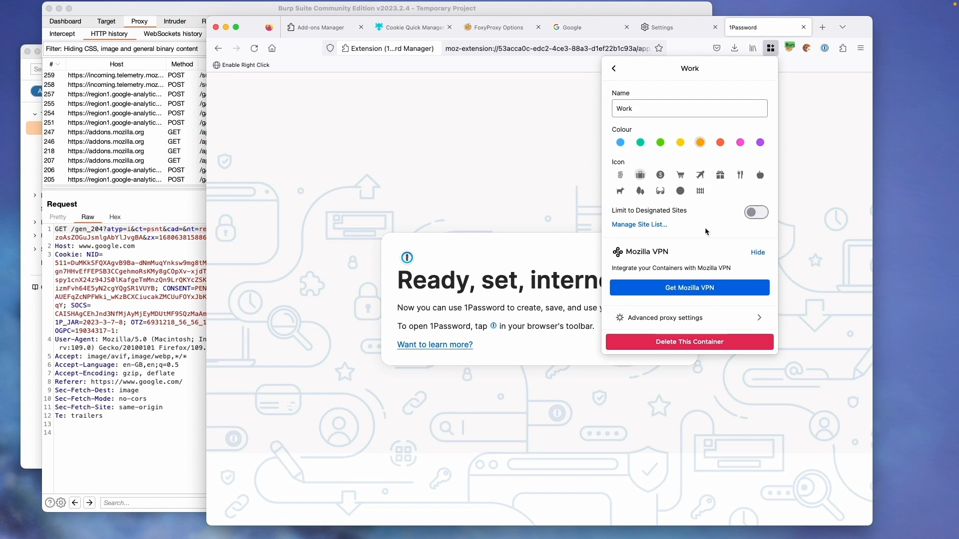
click(658, 341)
click(731, 198)
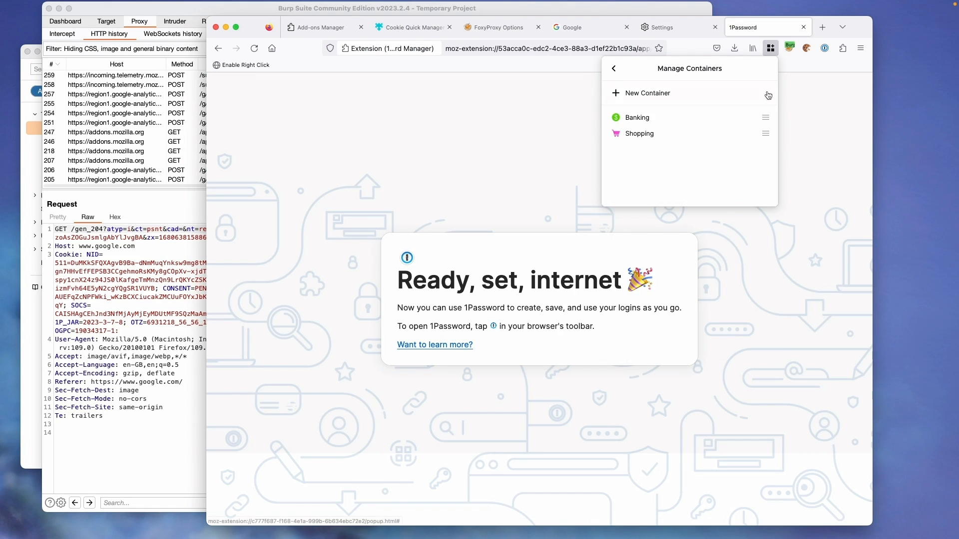
click(765, 118)
click(680, 344)
click(747, 188)
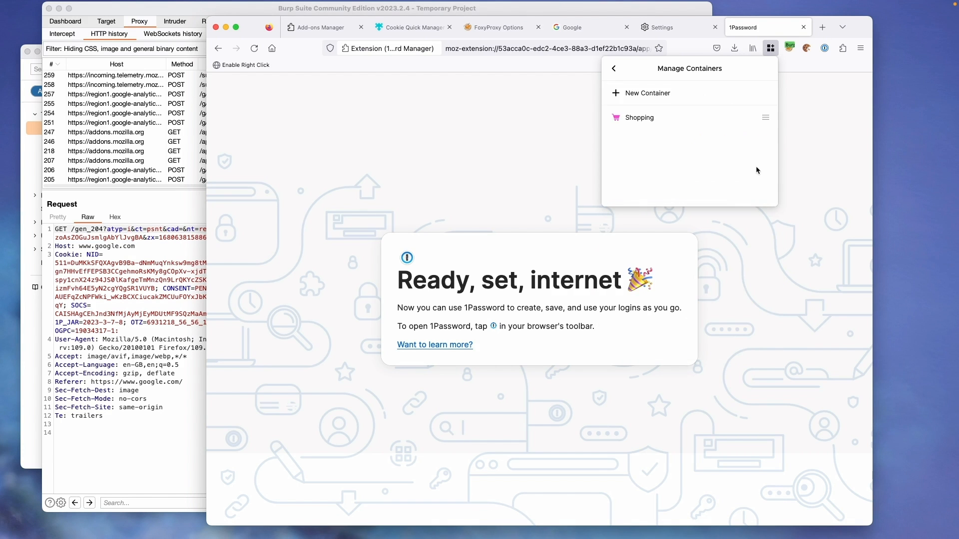
click(765, 118)
click(694, 342)
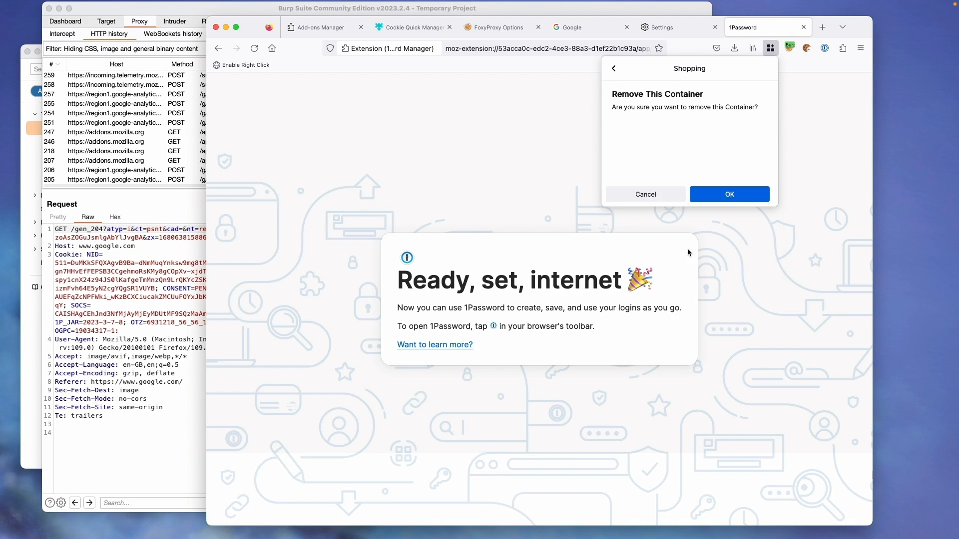
click(727, 196)
- Create a new container named Admin with the red colour and the fingerprint icon
click(649, 97)
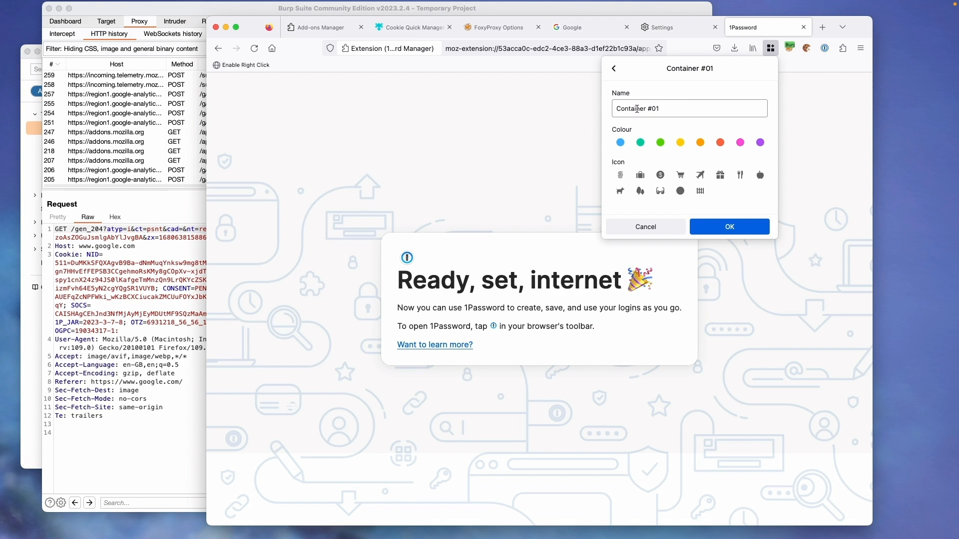
triple_click(637, 110)
text(Asm)
key(BackSpace)
key(BackSpace)
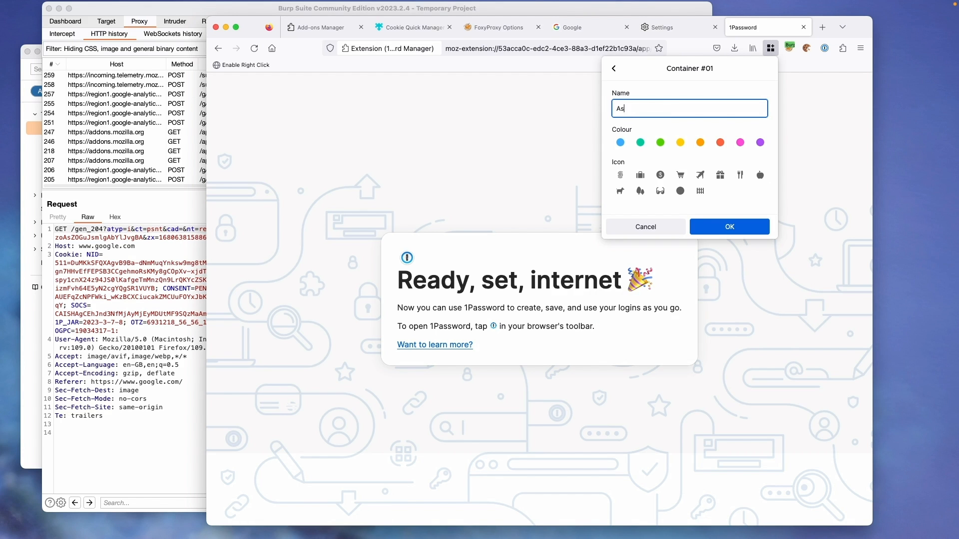
text(dmin)
click(724, 144)
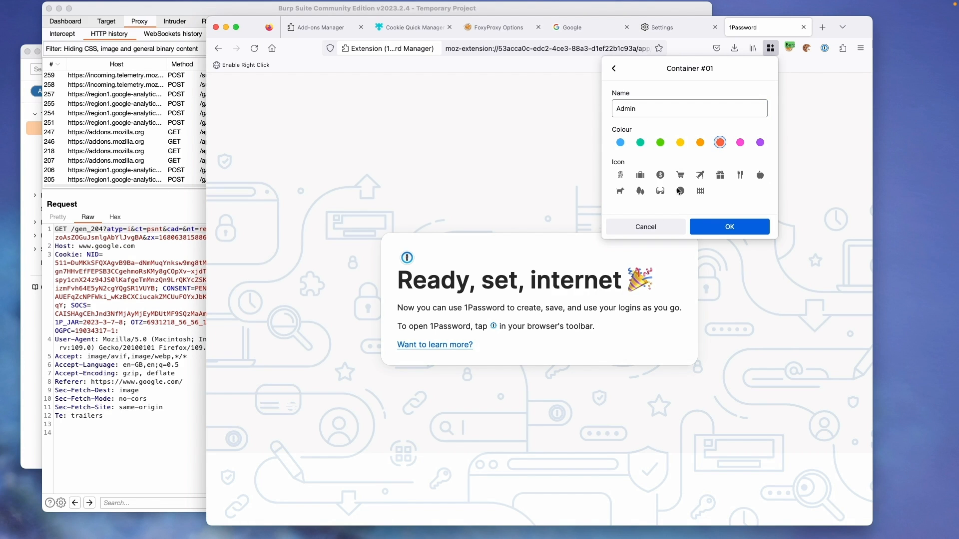
click(620, 175)
- Create another container named Logged In with the green colour and the fingerprint icon
triple_click(666, 103)
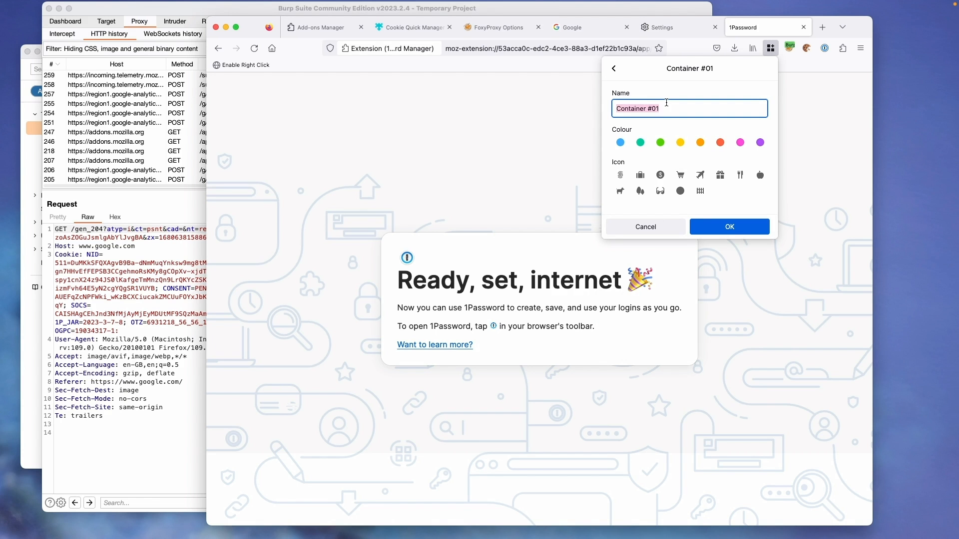
key(BackSpace)
text(Logged In)
click(660, 142)
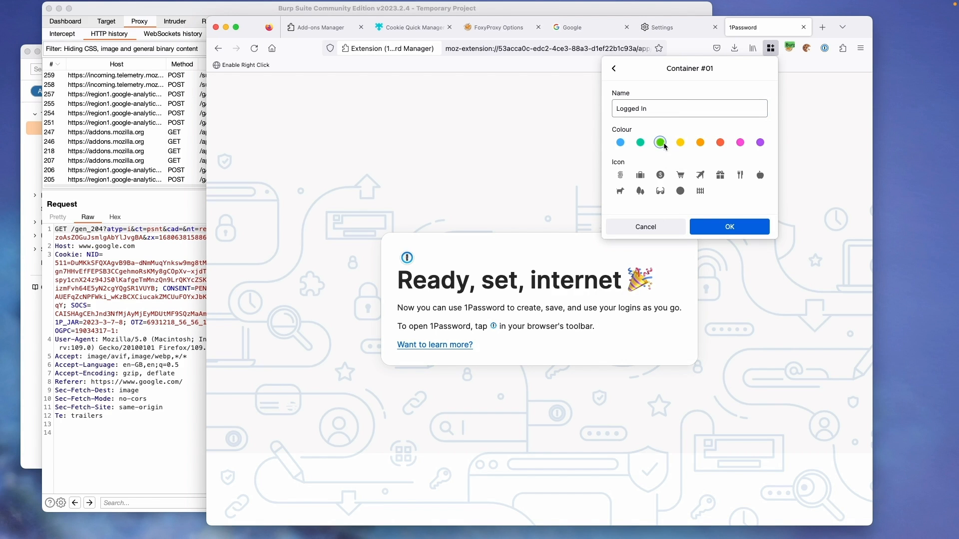
click(620, 175)
click(711, 228)
- Create a container named Logged out with the blue colour, and check the list of containers
click(652, 94)
triple_click(682, 106)
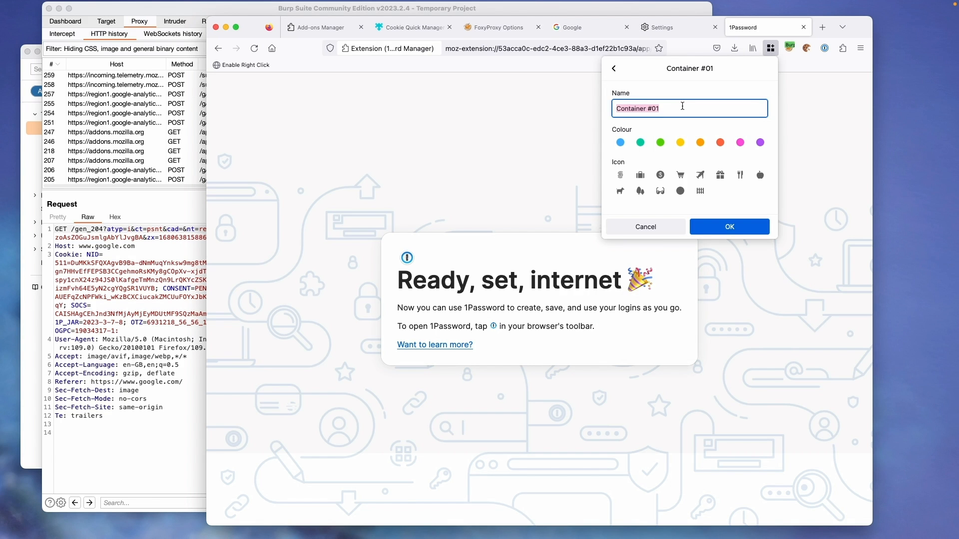
text(Logged out)
click(620, 143)
click(719, 225)
click(771, 48)
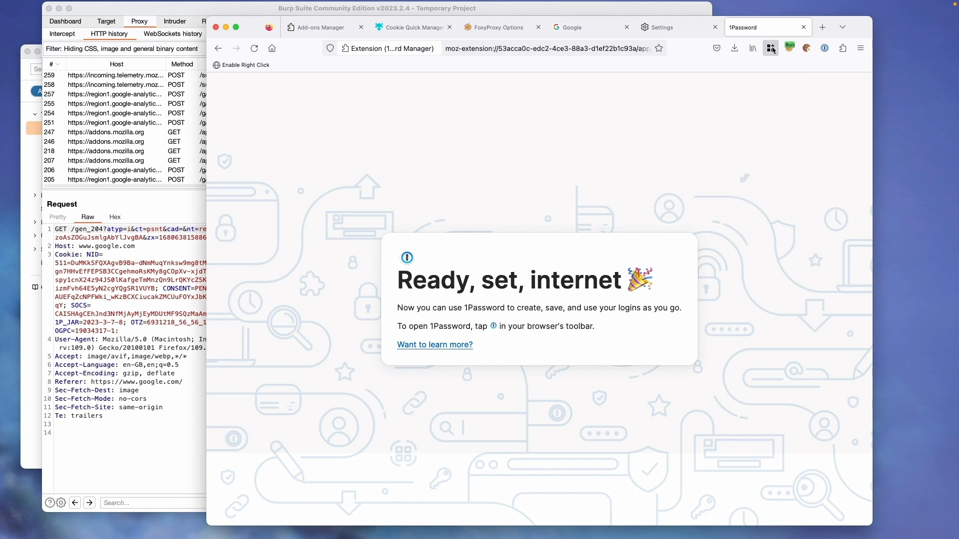
click(771, 48)
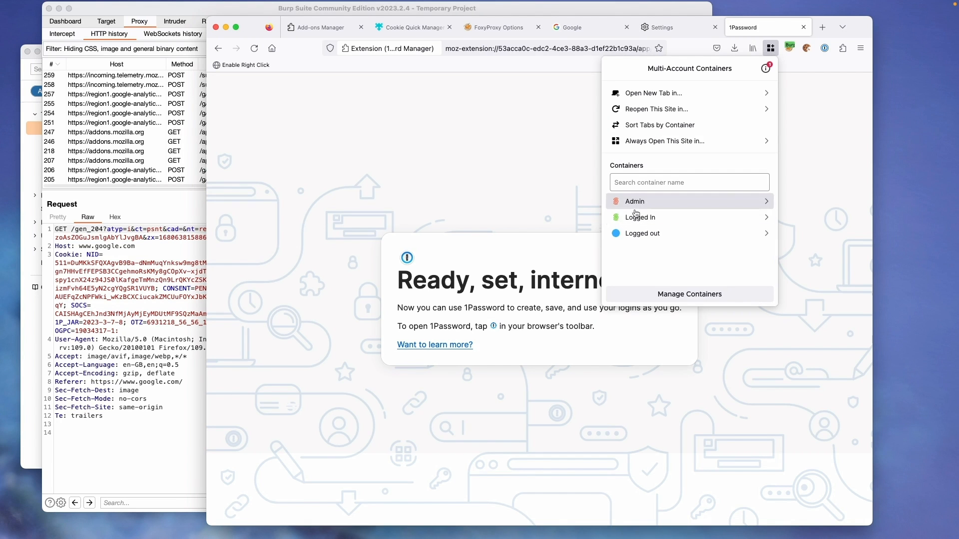
click(819, 167)
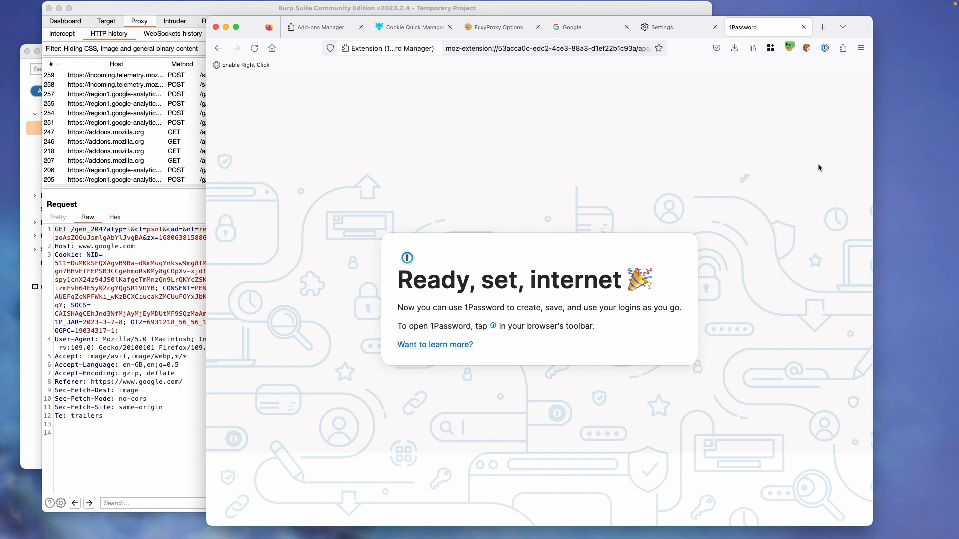
- Look at the Cookie Quick Manager options, and close the 1Password and Settings tabs
click(808, 50)
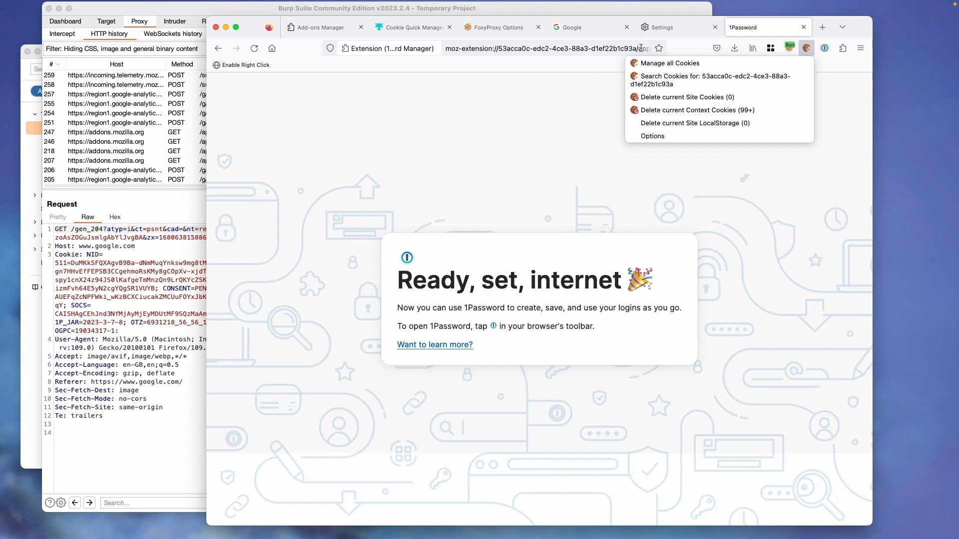
click(804, 27)
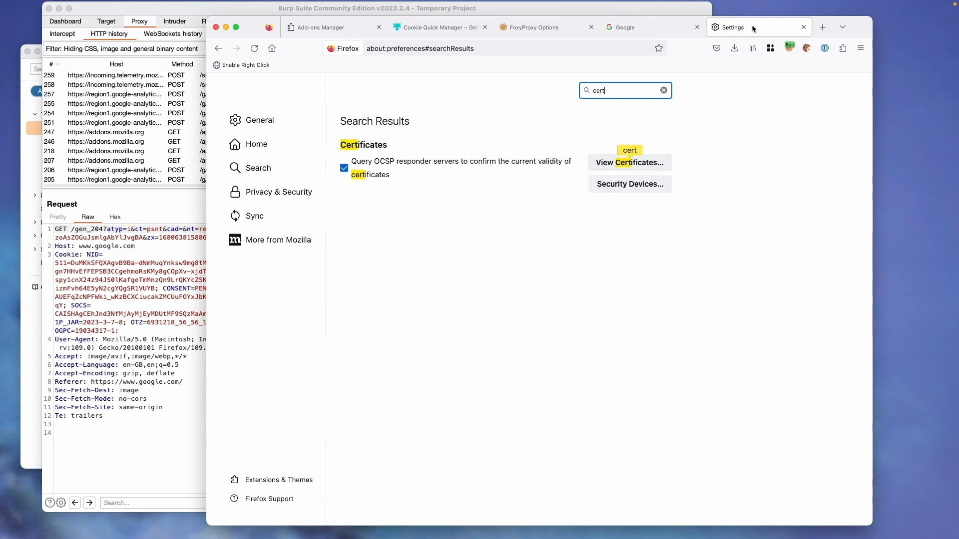
click(799, 27)
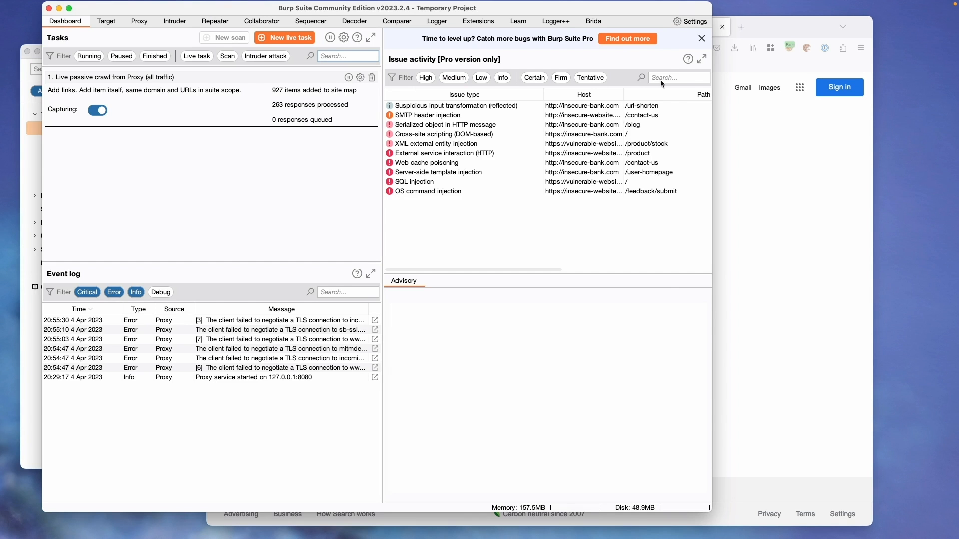
- In Burp Suite, close the Pro upgrade banner on the Dashboard
click(701, 39)
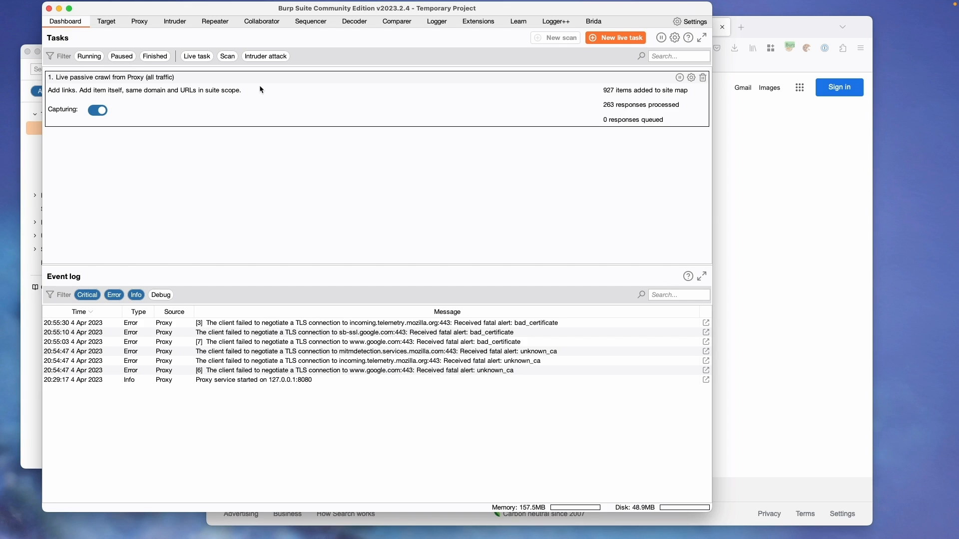
- Switch to Firefox, copy the Images link address from the Google homepage and put it in the address bar without loading it
click(818, 193)
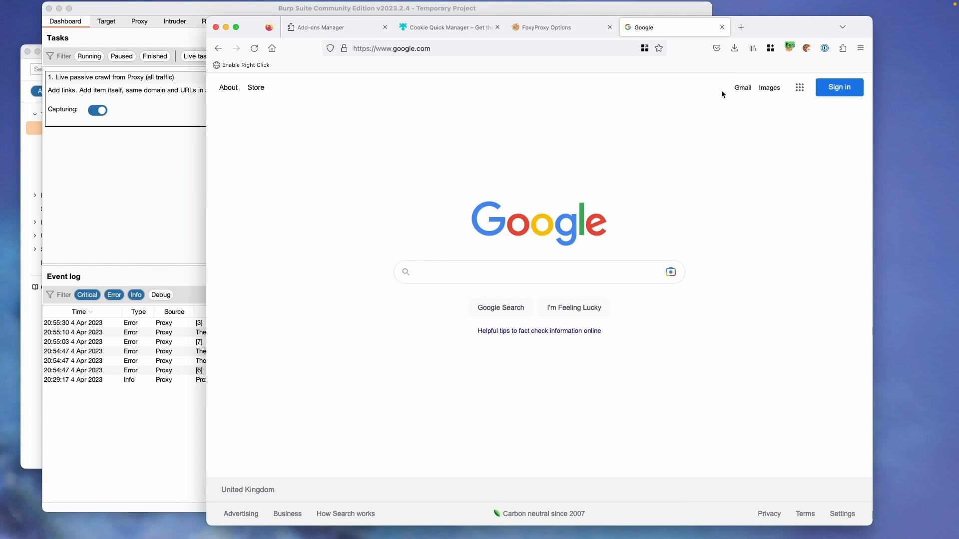
right_click(768, 90)
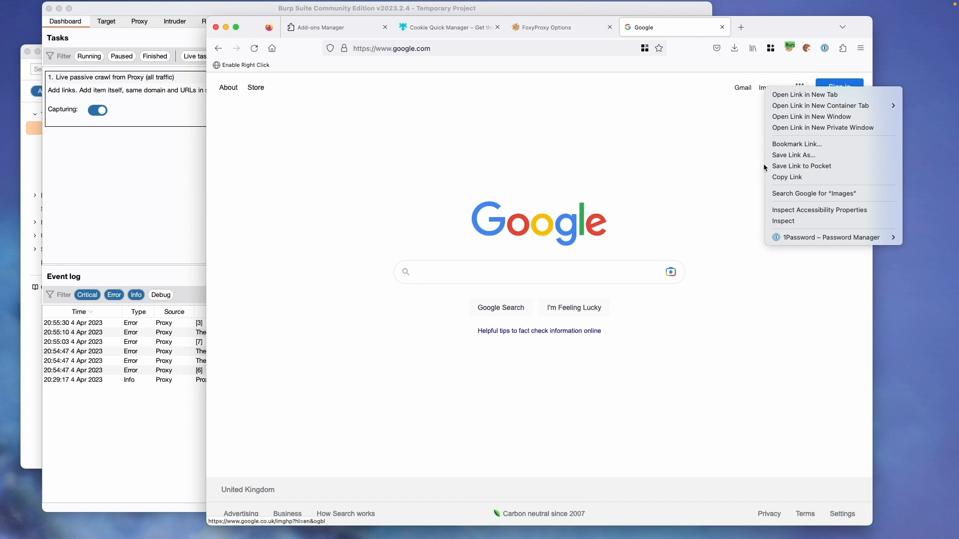
click(549, 33)
click(545, 45)
text(https://www.google.co.uk/imghp?hl=en&ogbl)
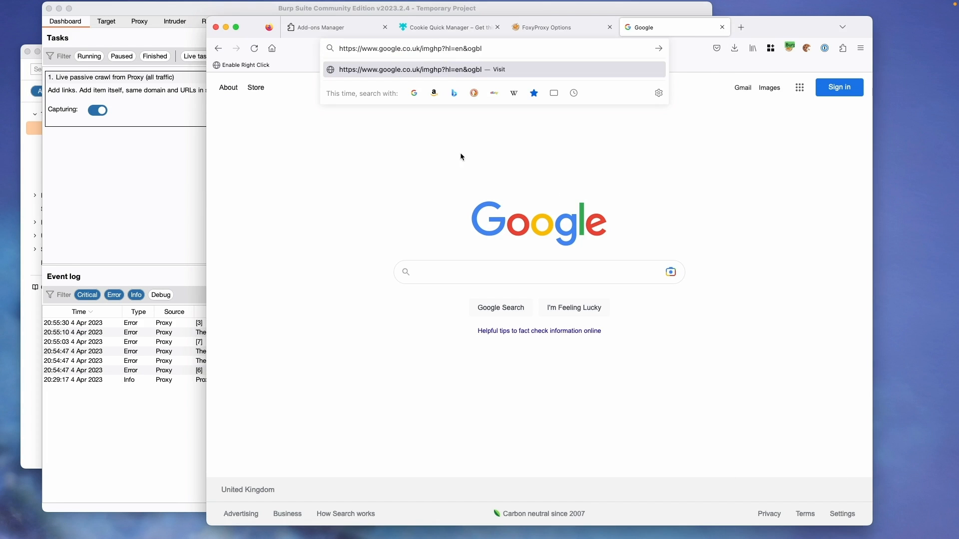
click(457, 183)
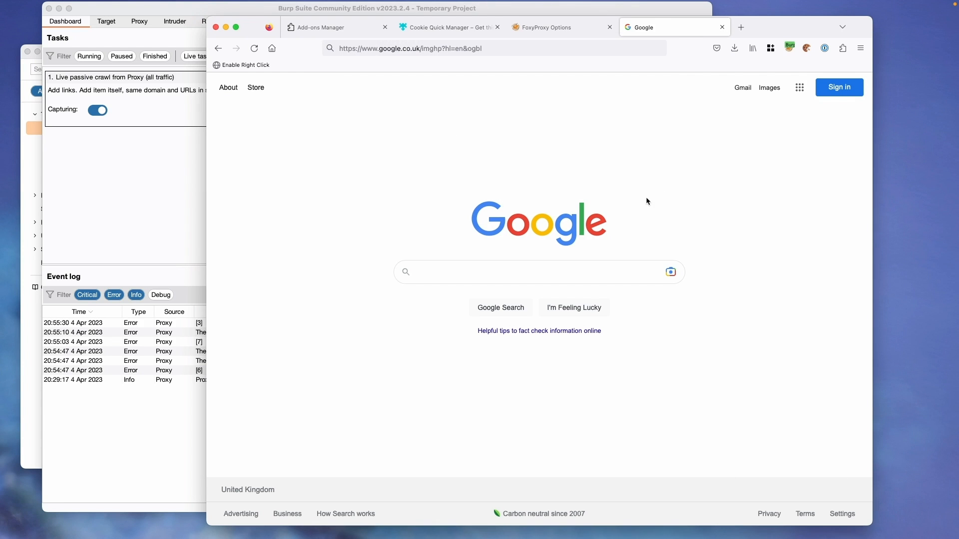
click(181, 151)
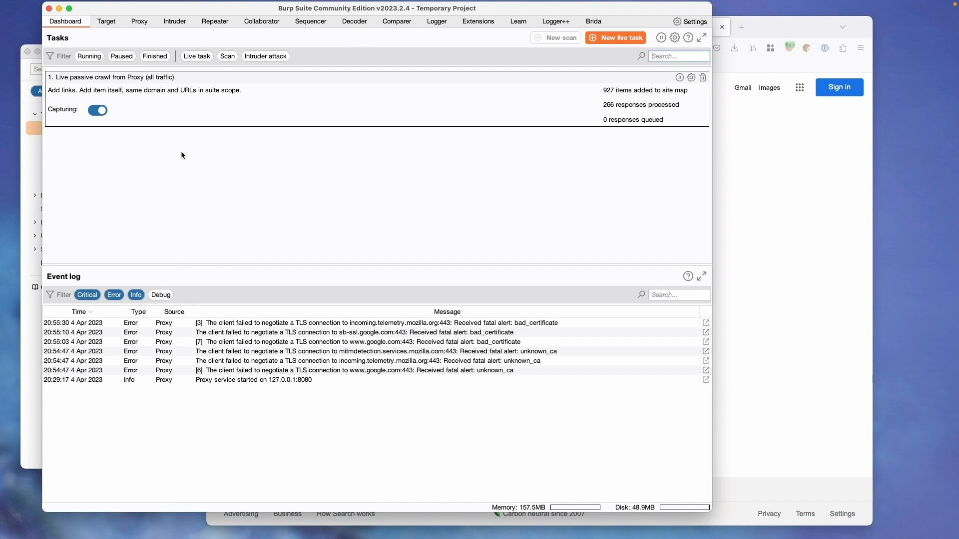
click(106, 22)
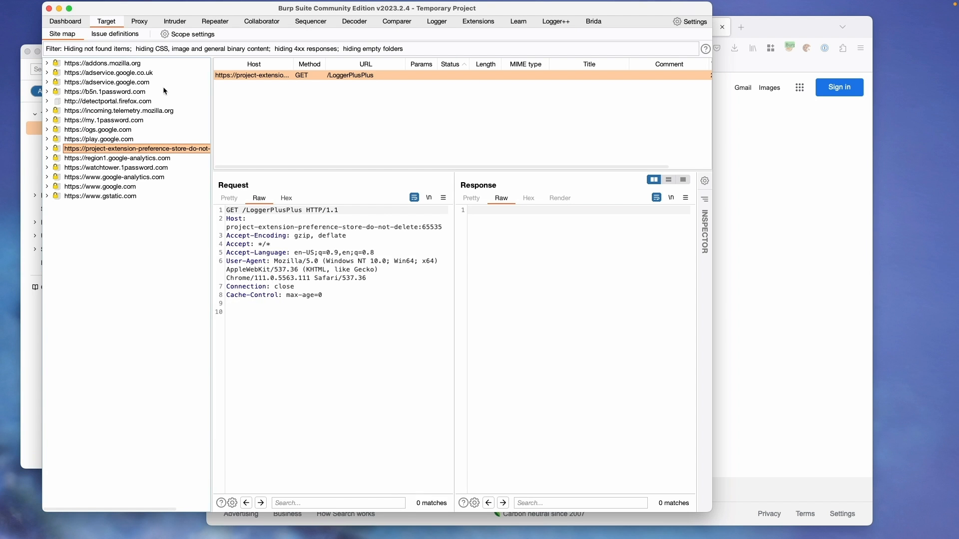
click(47, 187)
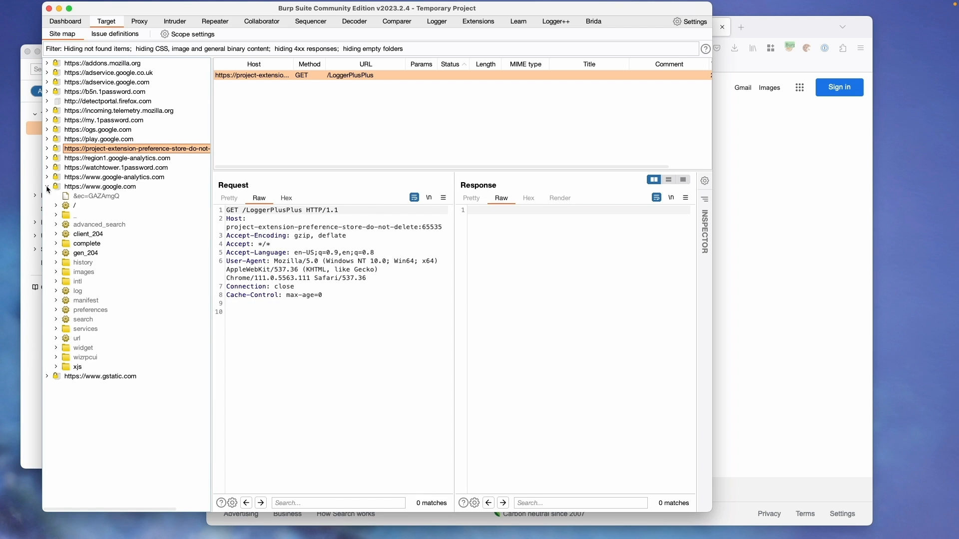
click(75, 206)
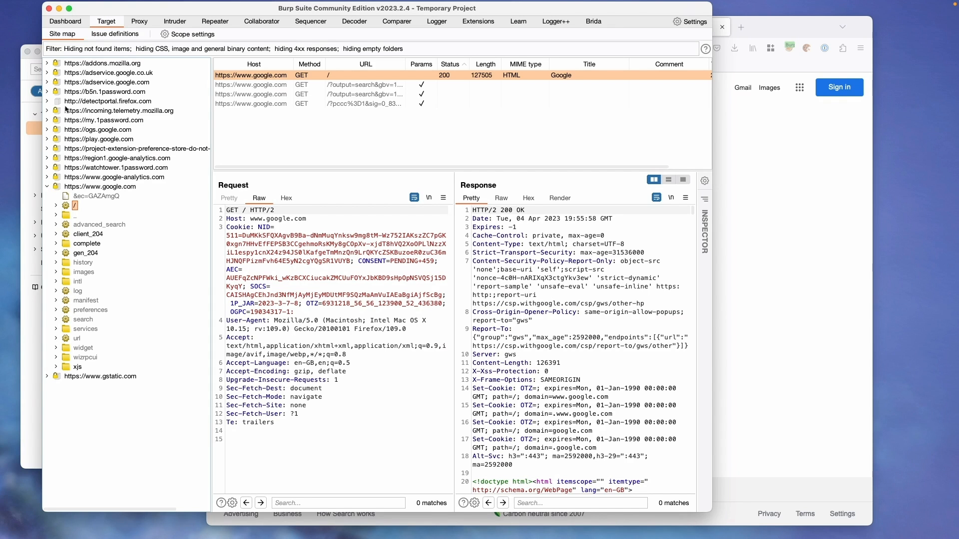
click(67, 219)
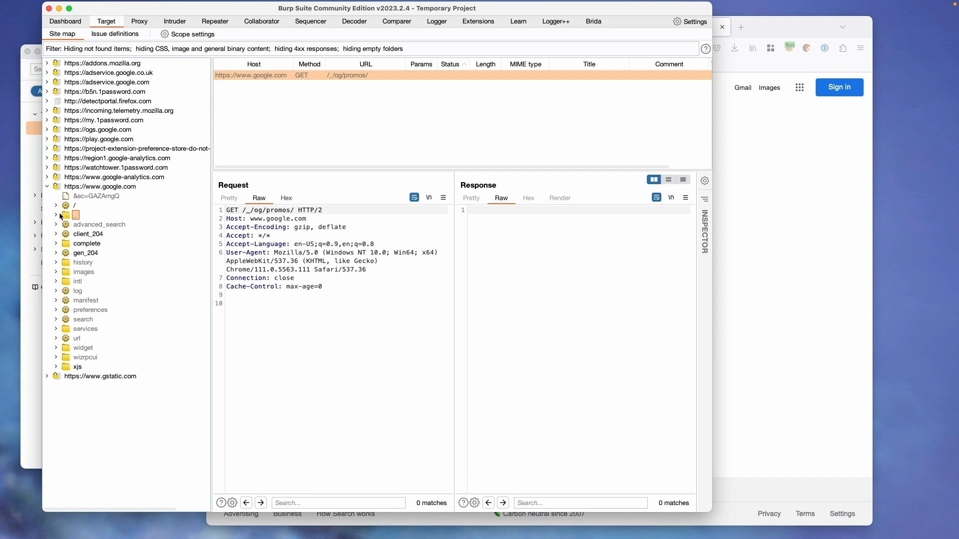
click(56, 215)
click(65, 225)
click(74, 234)
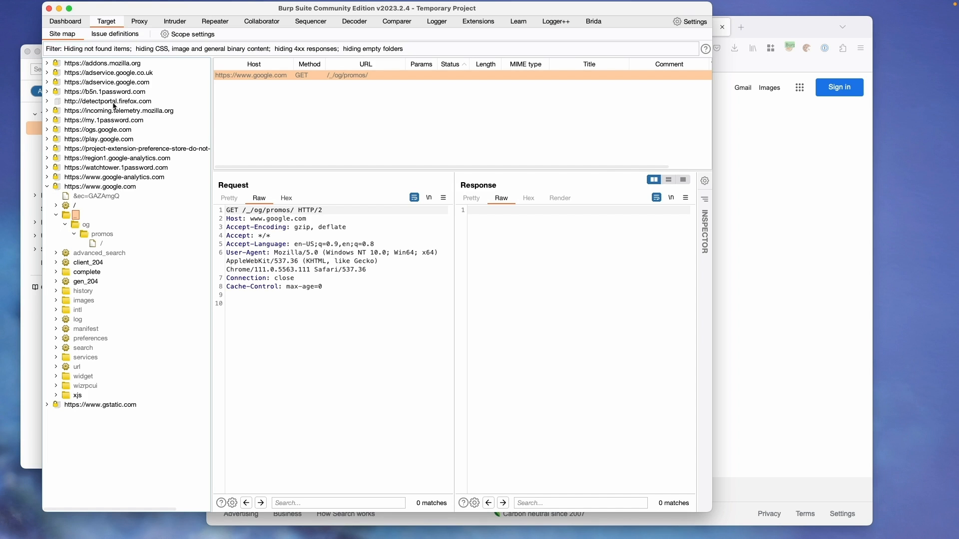
click(99, 187)
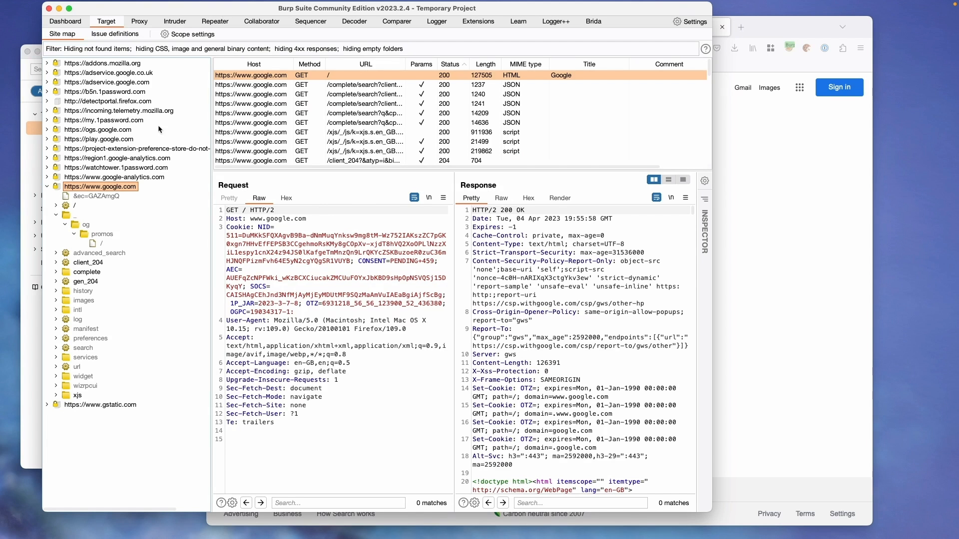
- Open the target scope settings and enable advanced scope control
click(173, 36)
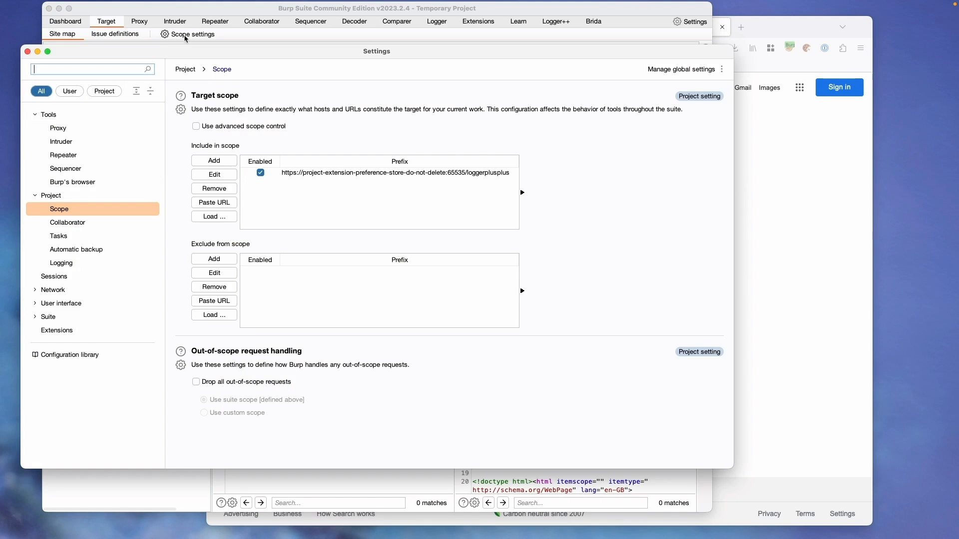
click(208, 126)
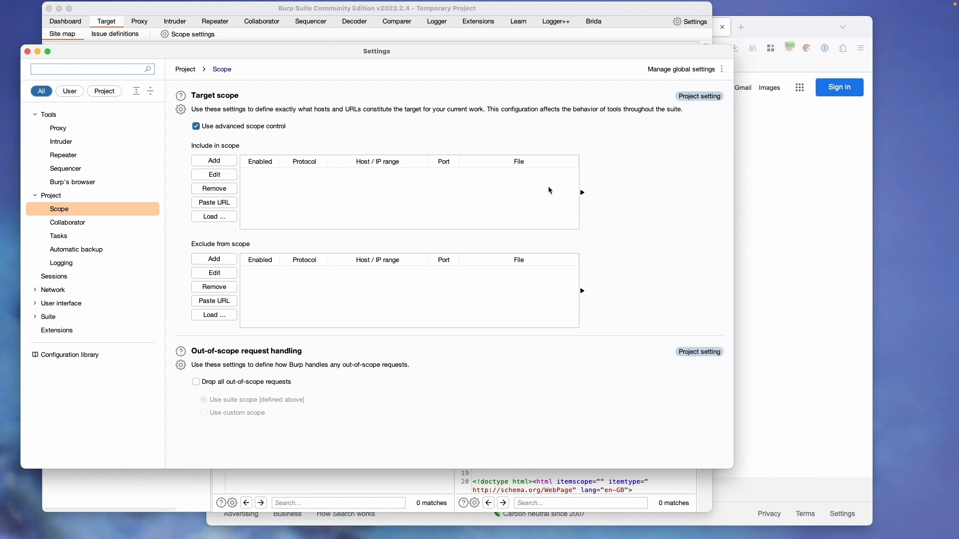
click(775, 185)
click(140, 9)
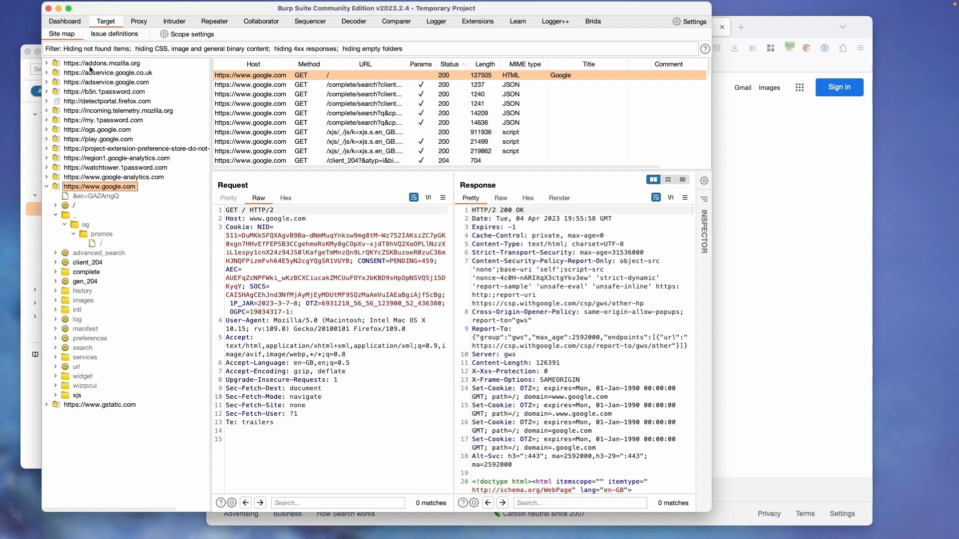
right_click(126, 186)
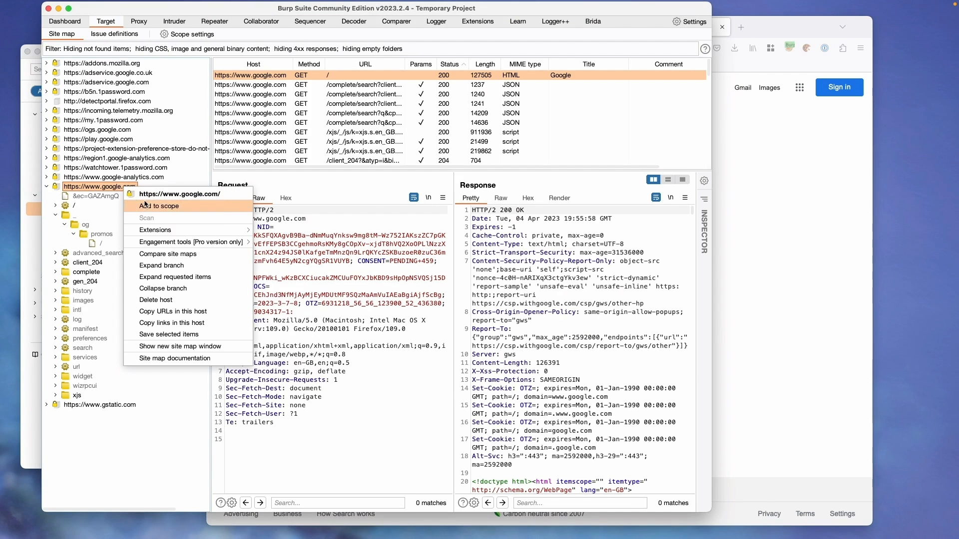
click(144, 204)
click(469, 289)
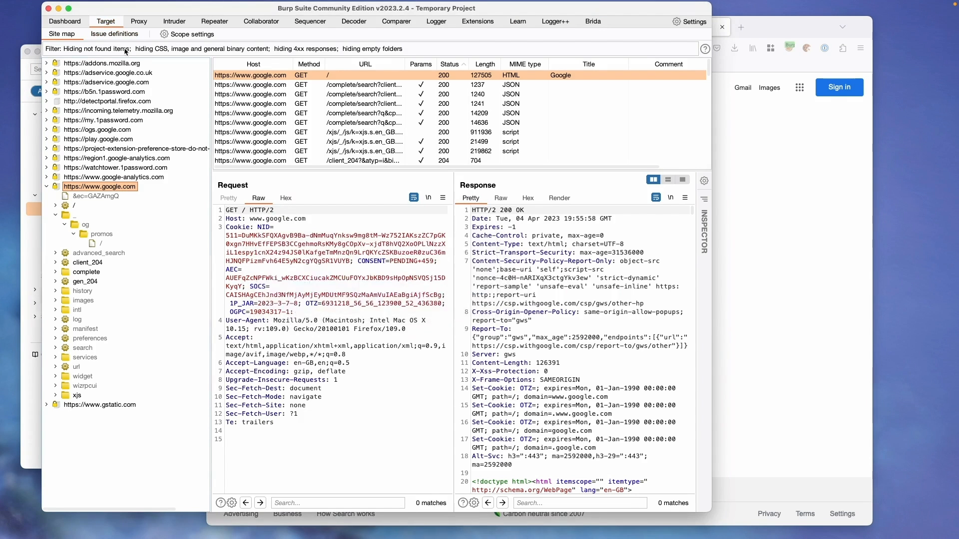
click(33, 222)
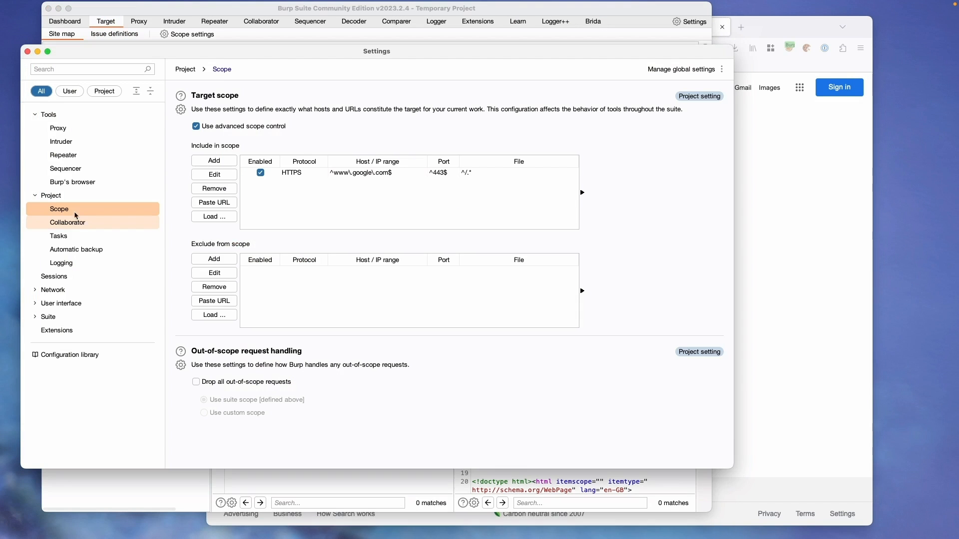
click(357, 173)
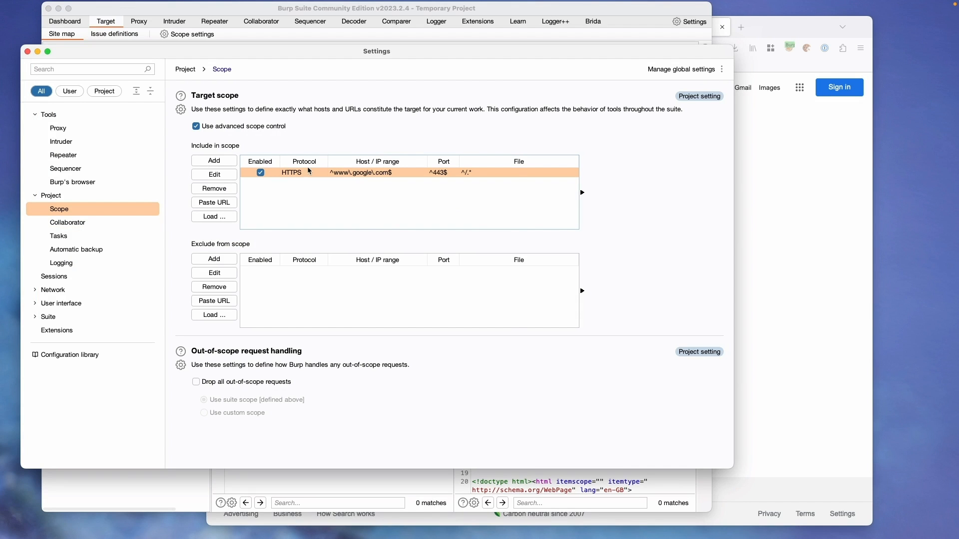
- Edit the included google.com scope entry so its host expression is ^.+google\.com$
click(229, 174)
double_click(339, 252)
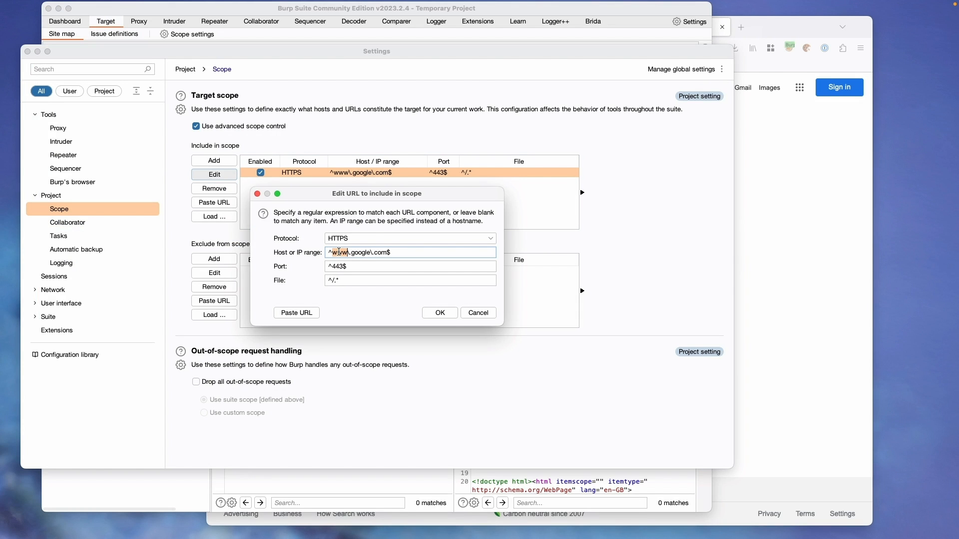
text(.*)
text(+)
key(Right)
key(Right)
key(BackSpace)
key(BackSpace)
click(450, 312)
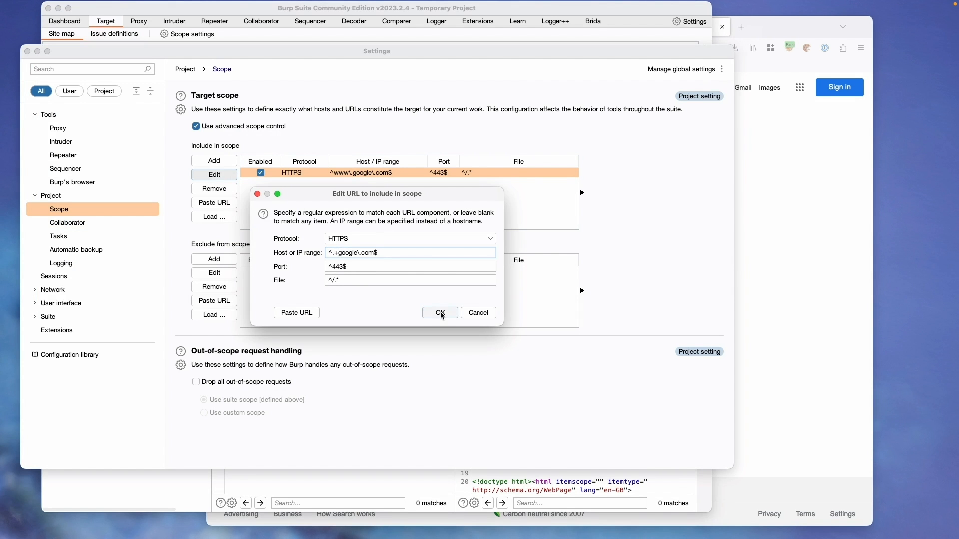
- Filter the site map to show only in-scope items, and close the scope settings
click(258, 13)
click(81, 50)
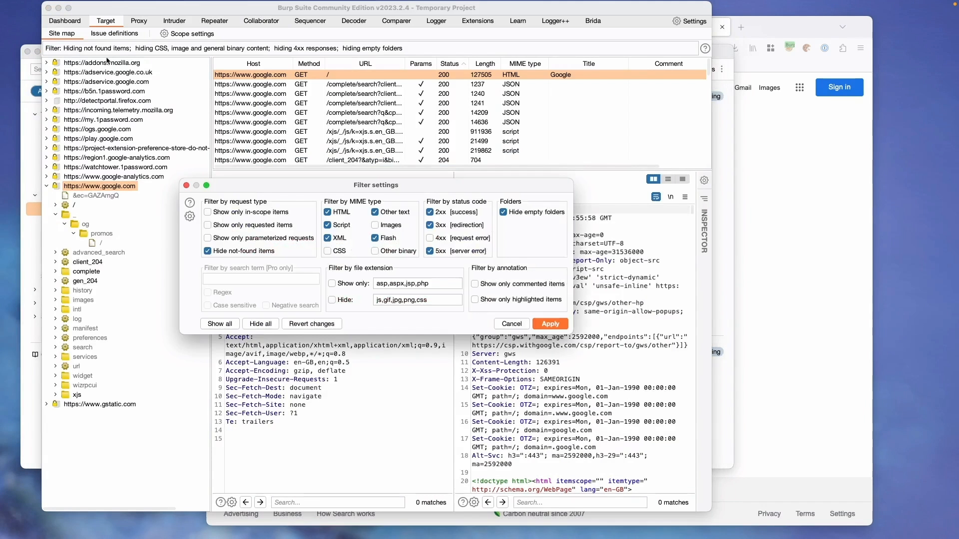
click(215, 214)
click(550, 323)
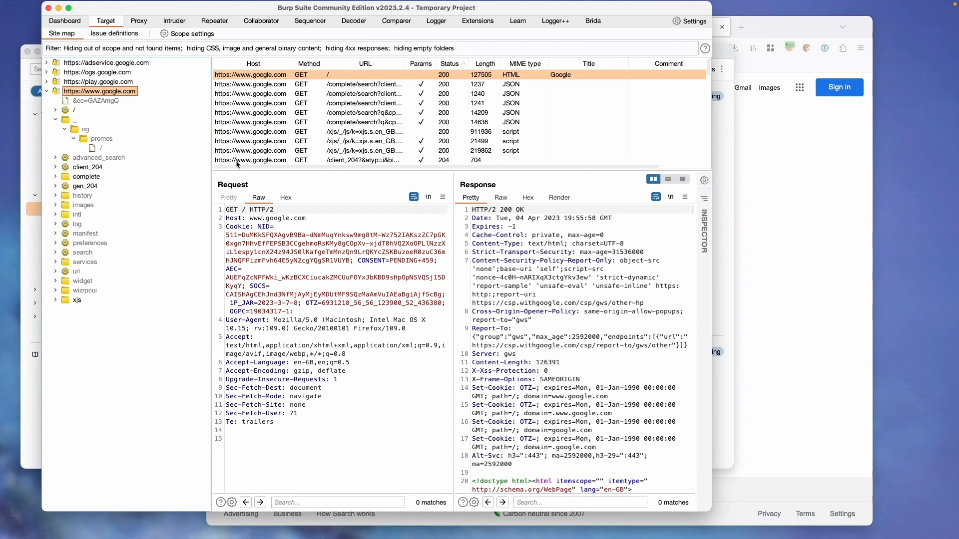
click(721, 185)
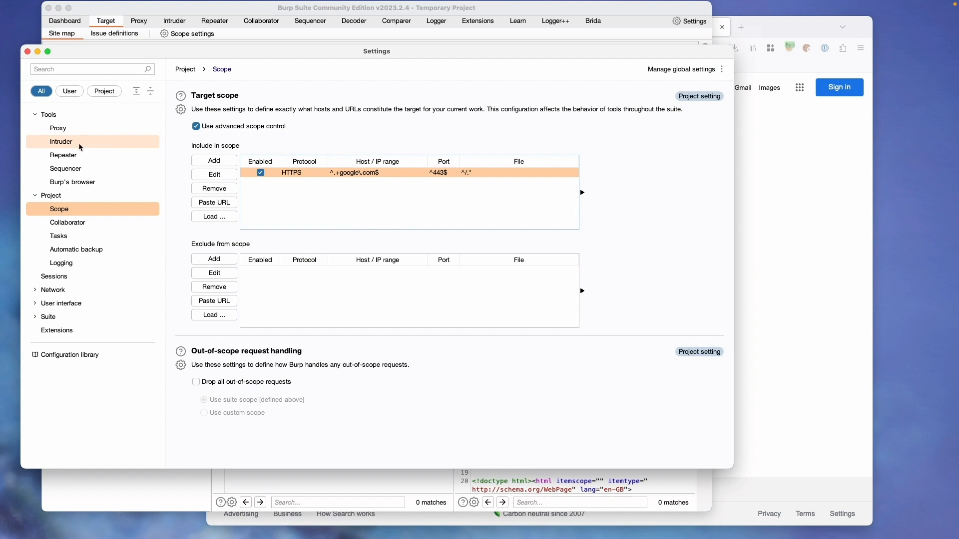
click(28, 51)
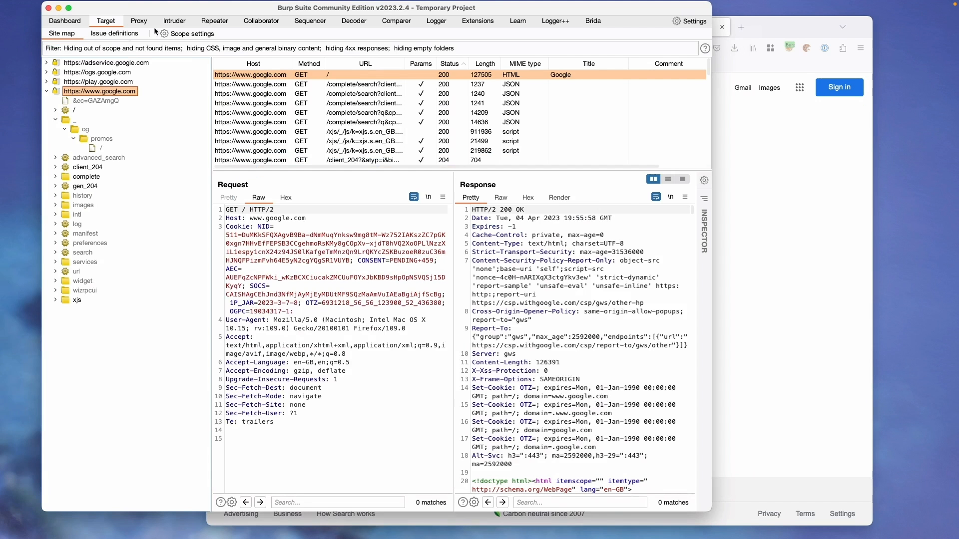
- Turn on proxy interception, switch to Firefox and reload the Google homepage
click(139, 21)
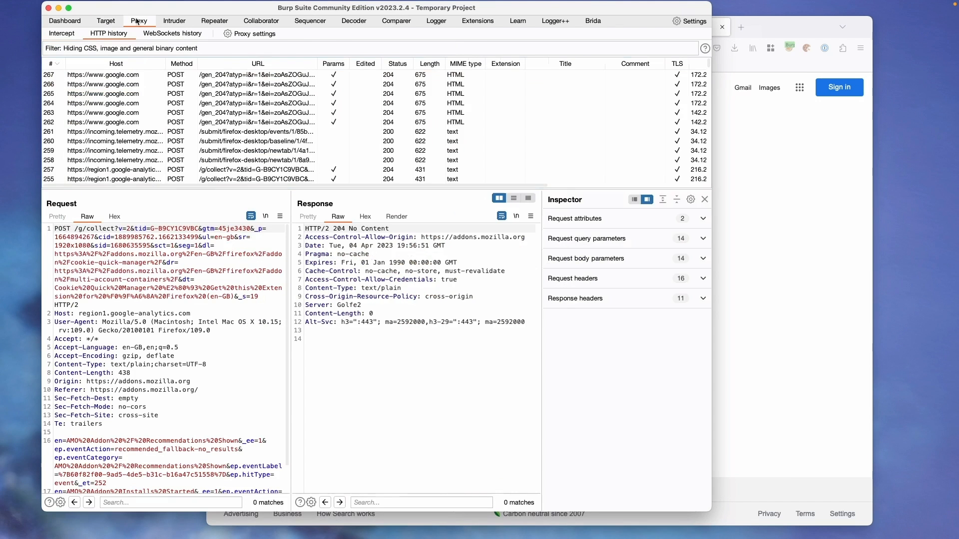
click(69, 34)
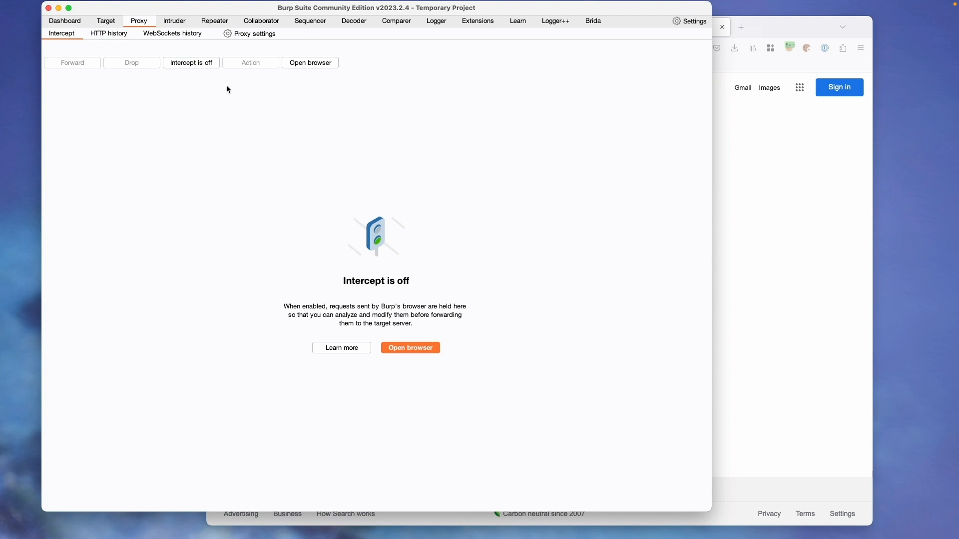
click(177, 63)
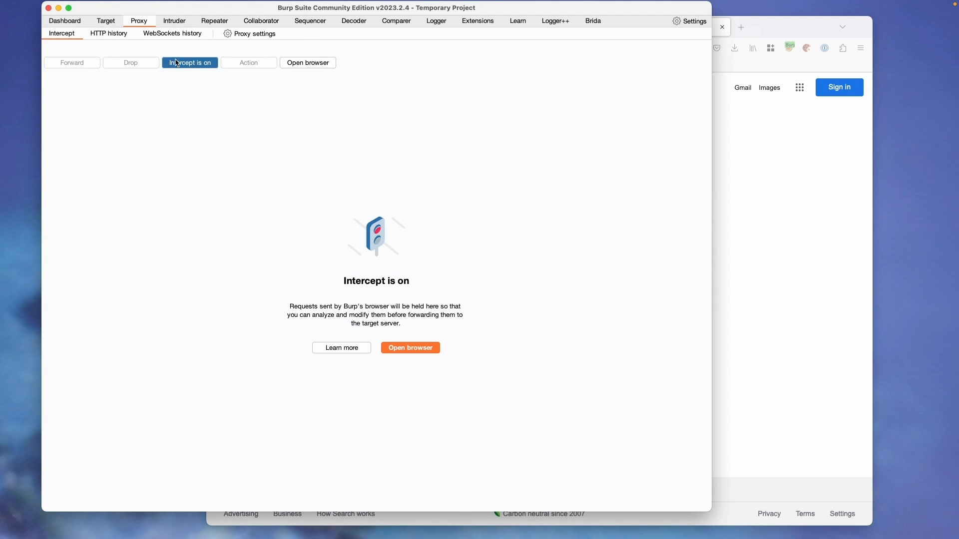
click(730, 224)
click(260, 48)
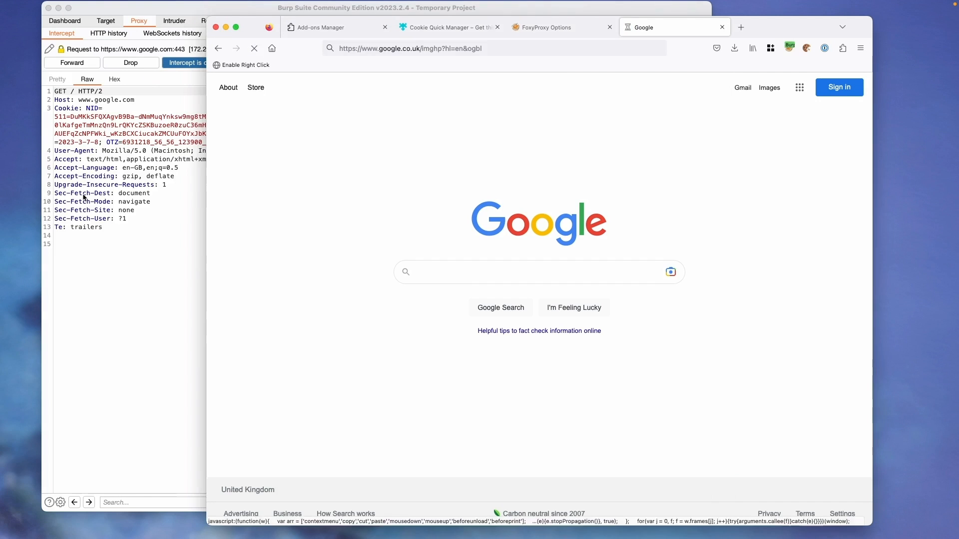
click(83, 197)
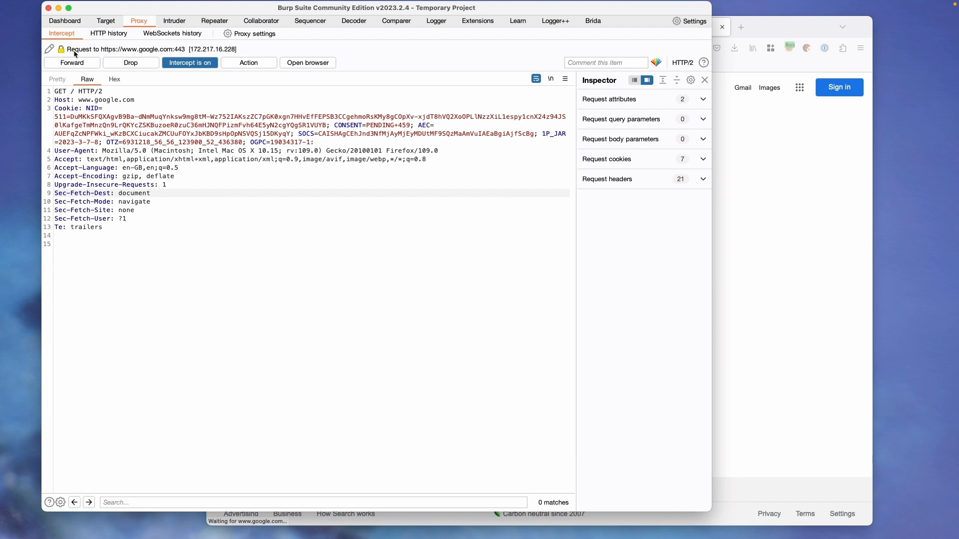
click(65, 66)
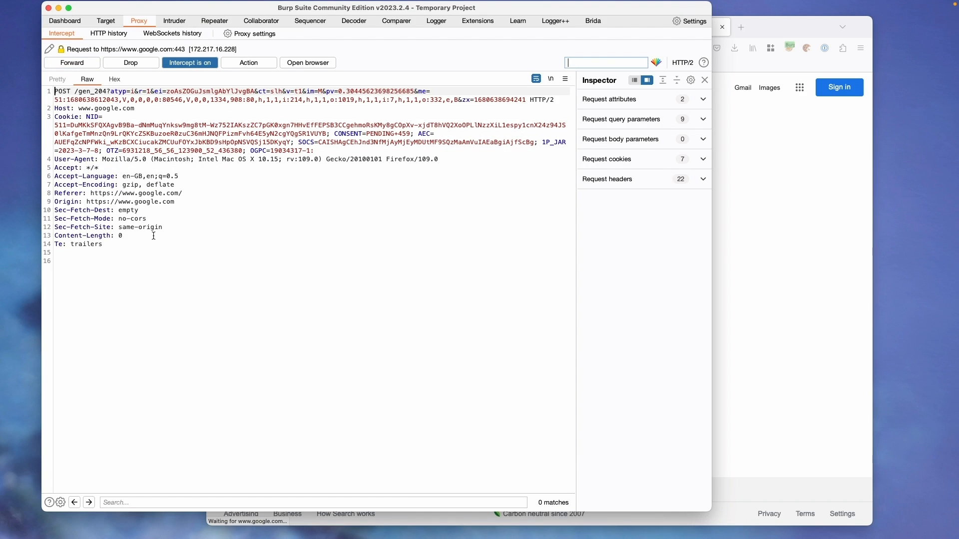
click(136, 66)
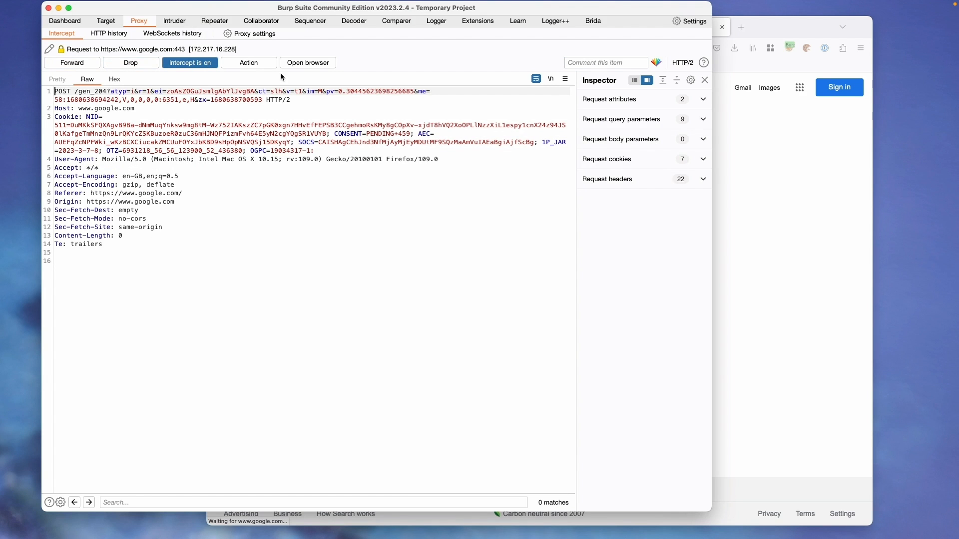
- Change the atyp parameter of the intercepted /gen_204 request to f and forward the modified request
click(129, 277)
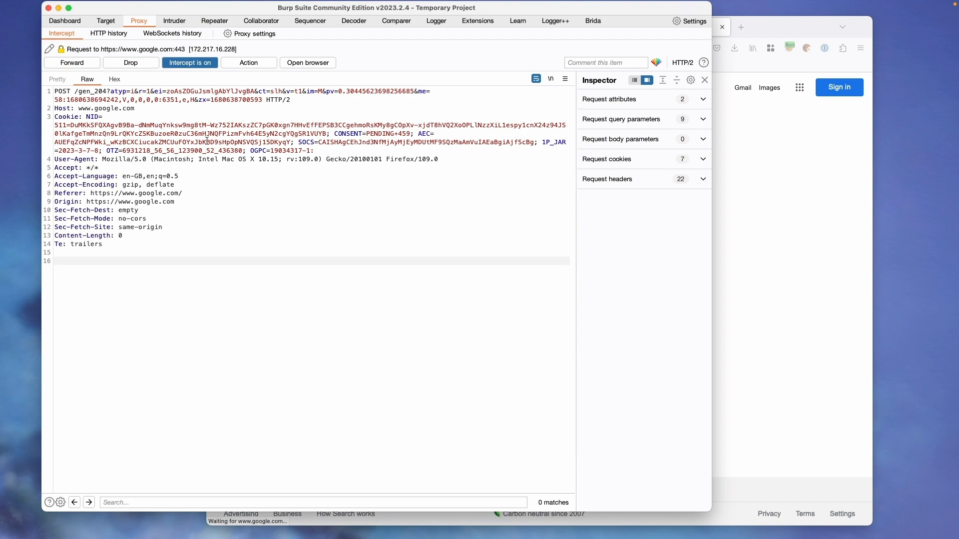
drag(135, 93, 126, 93)
text(=f)
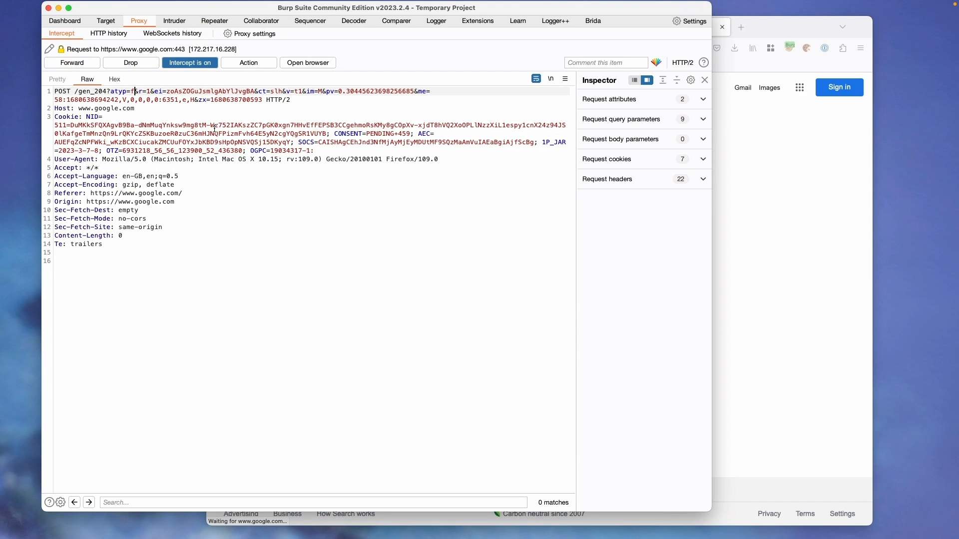
click(76, 64)
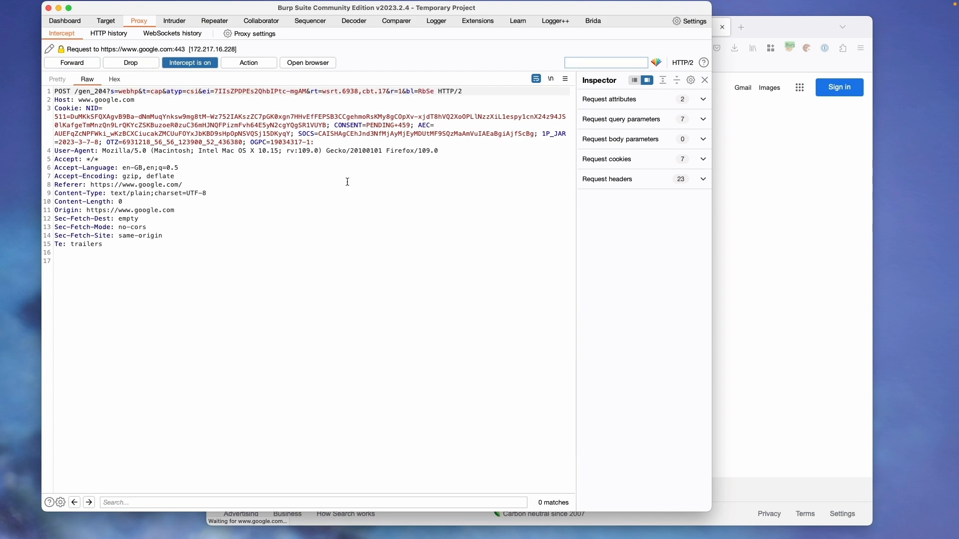
- Enable response interception for the /gen_204 request with t=cap and forward that request
click(249, 63)
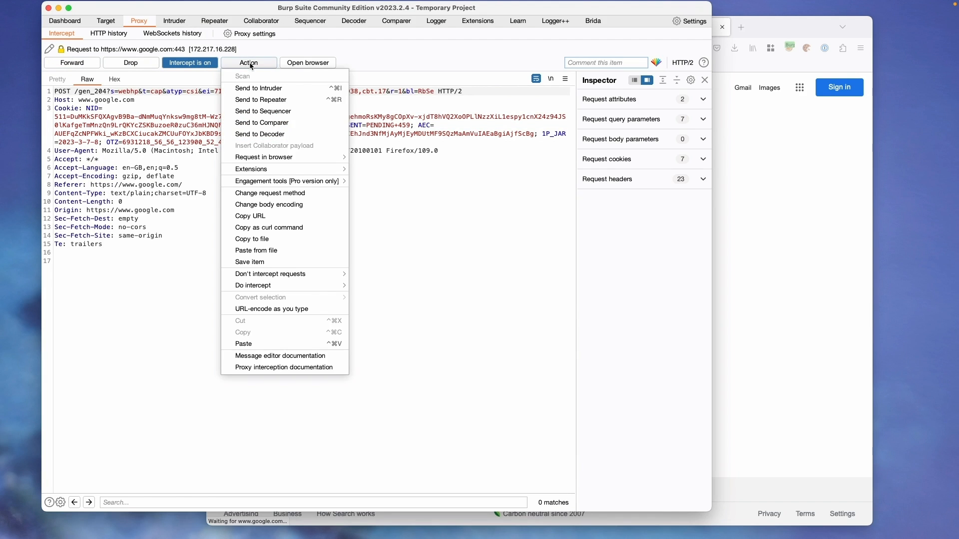
mouse_move(243, 159)
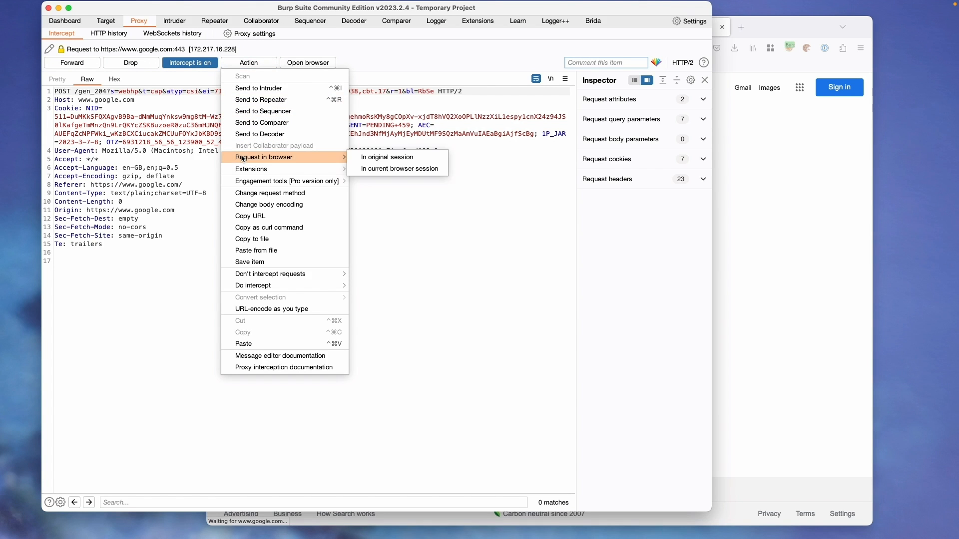
mouse_move(330, 285)
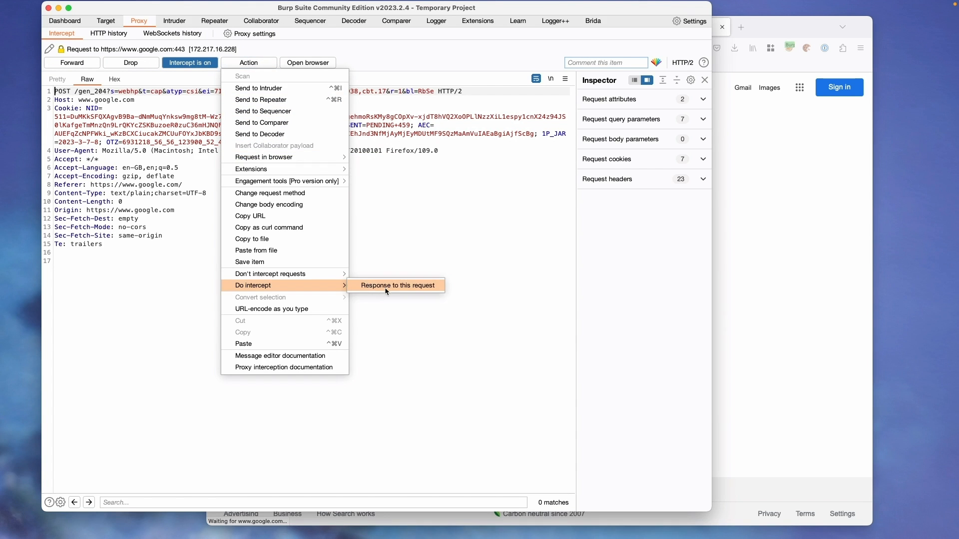
click(369, 286)
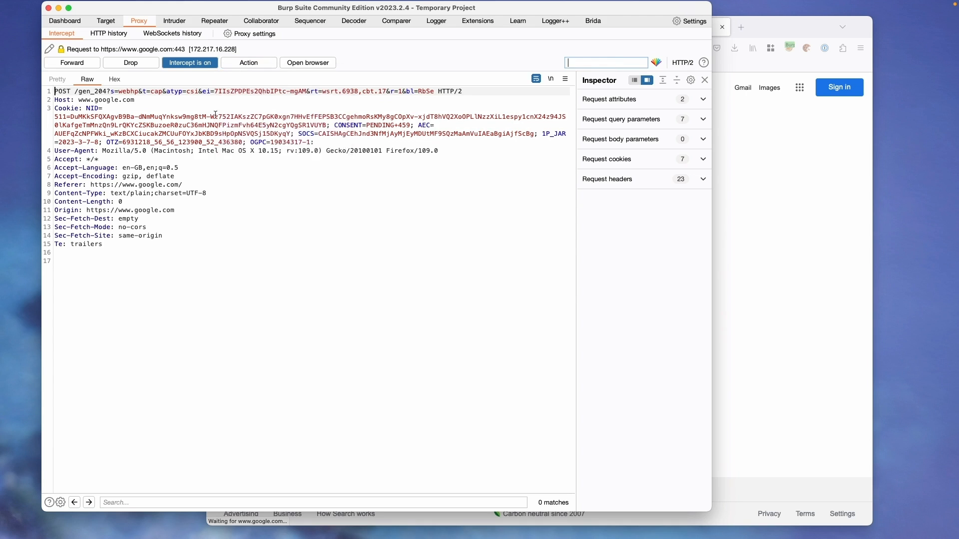
double_click(156, 91)
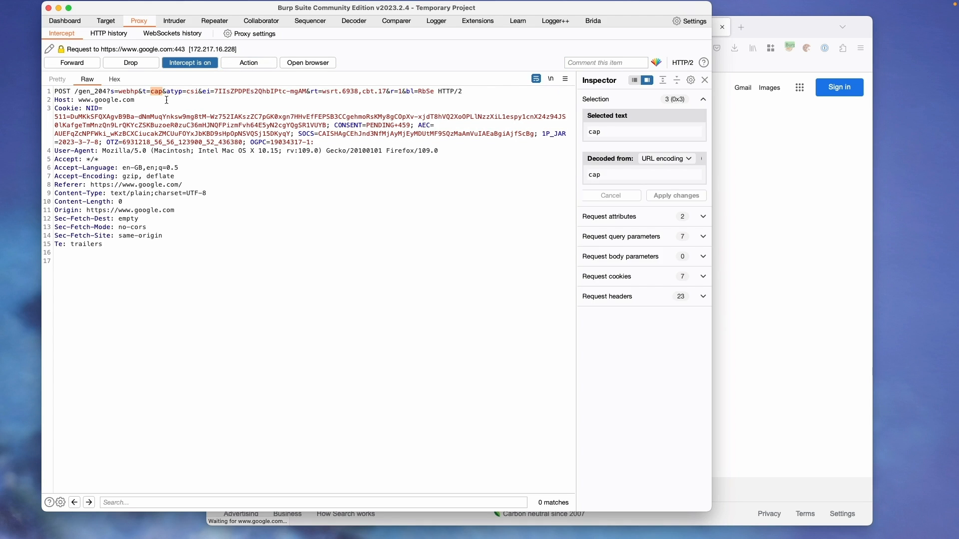
click(158, 93)
click(81, 64)
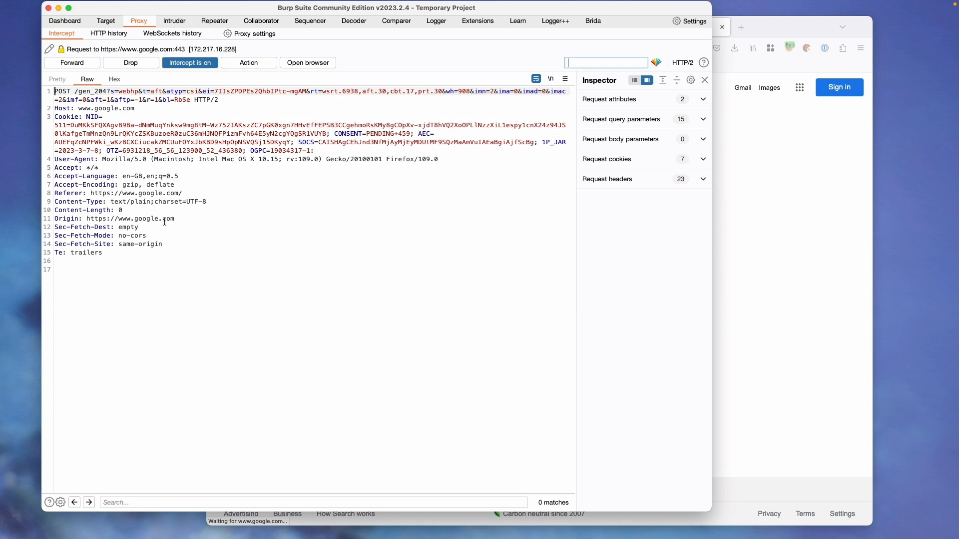
- Forward the queued requests up to the intercepted /gen_204 response, and examine that response's headers
click(90, 63)
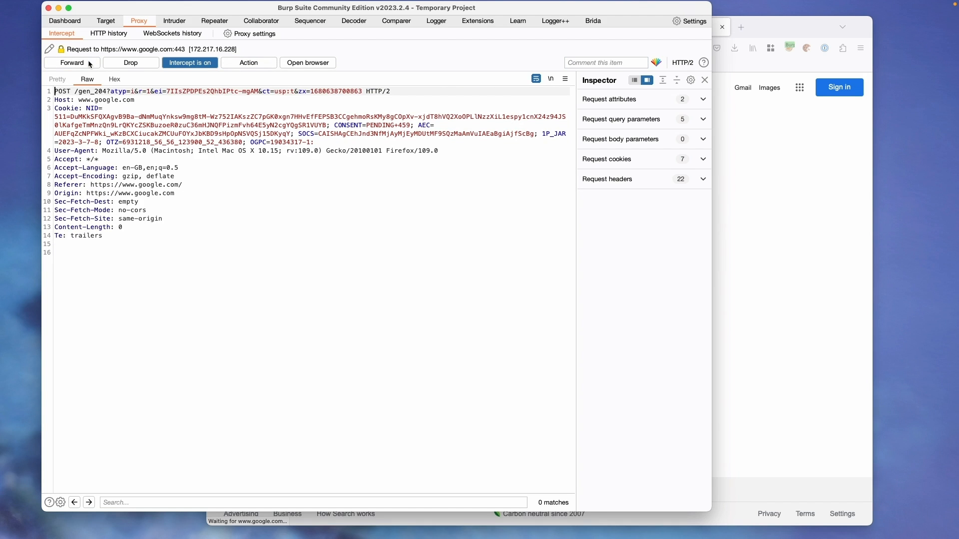
click(88, 63)
click(89, 63)
click(89, 63)
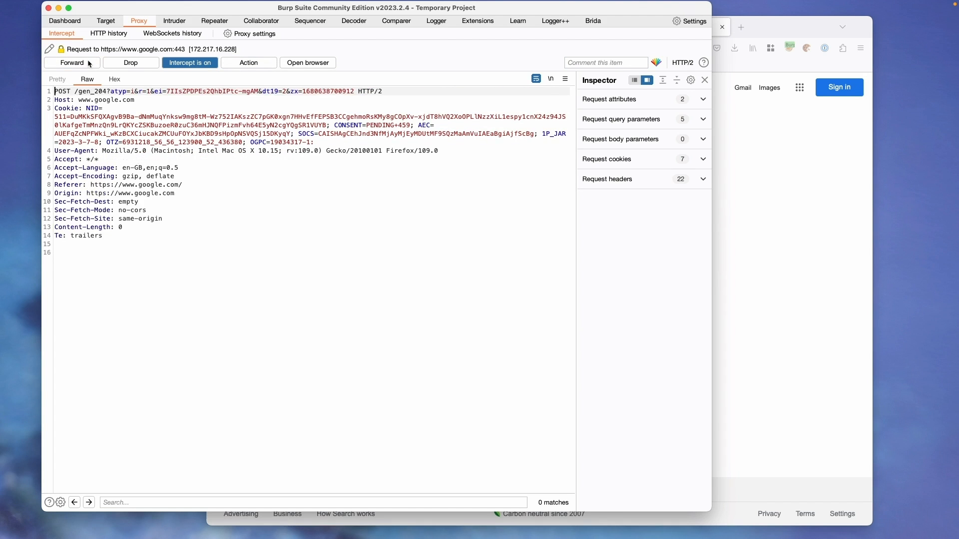
click(89, 62)
drag(111, 217, 62, 104)
click(123, 133)
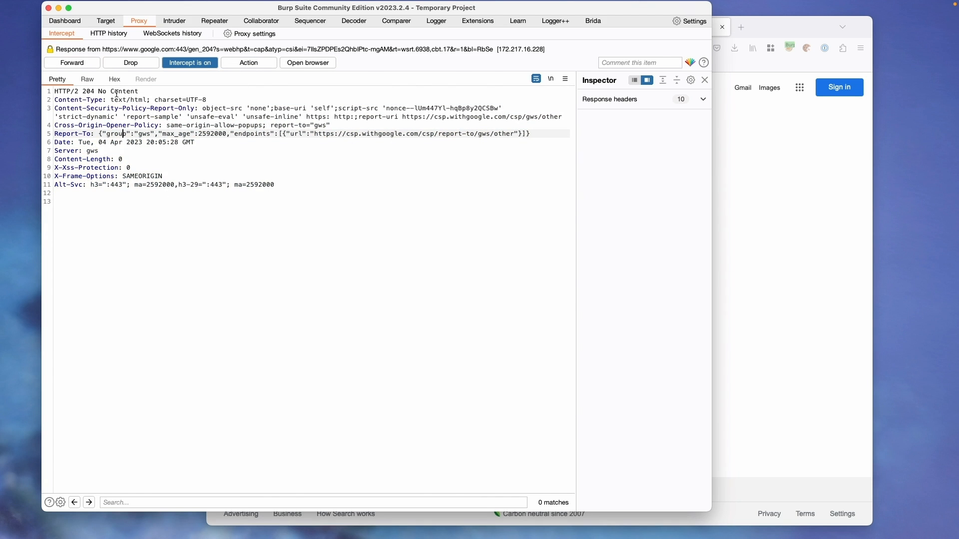
click(106, 21)
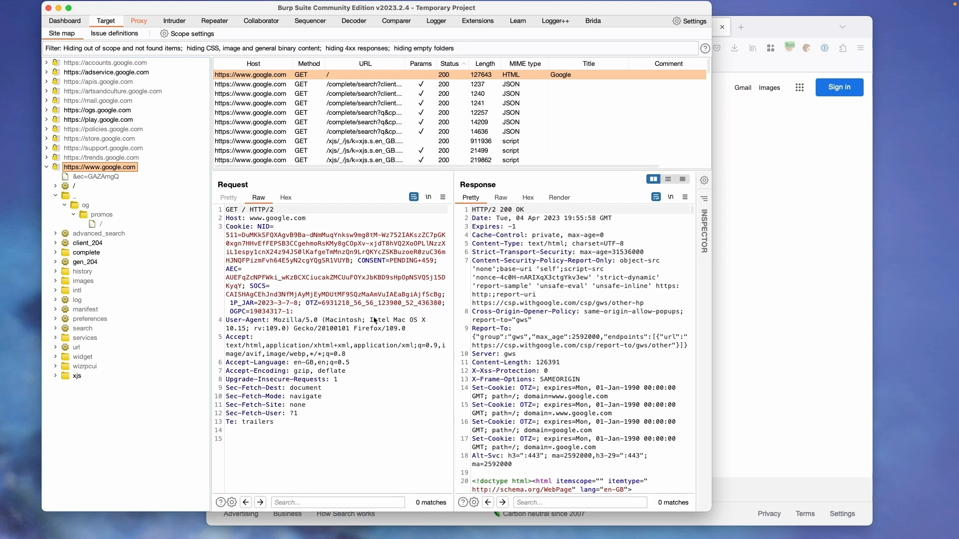
drag(349, 439, 213, 211)
click(568, 499)
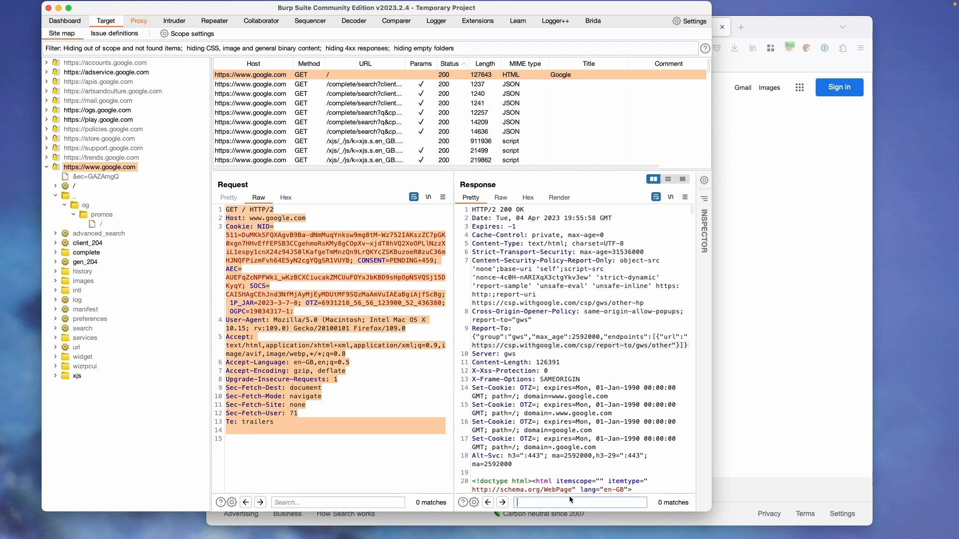
click(349, 352)
right_click(349, 356)
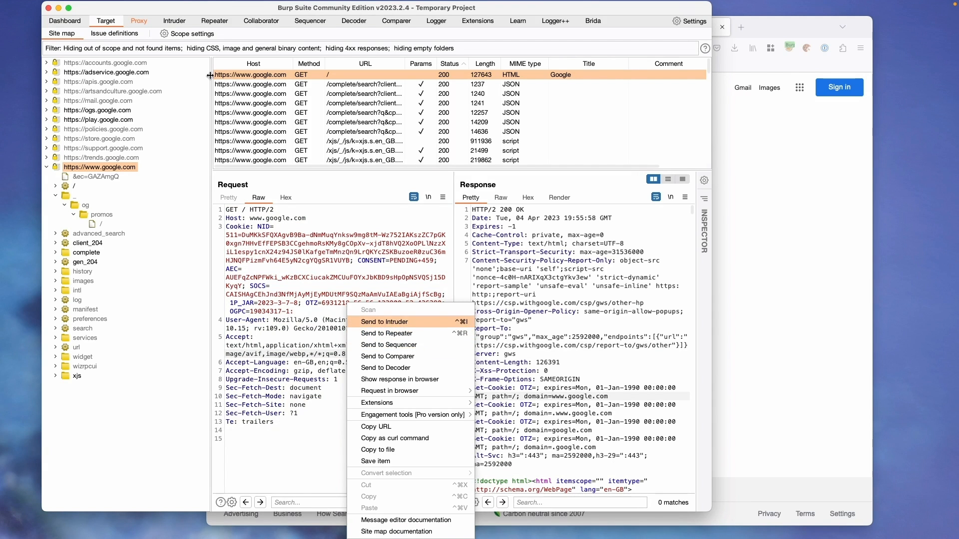
- Turn off proxy interception and open the HTTP history
click(146, 23)
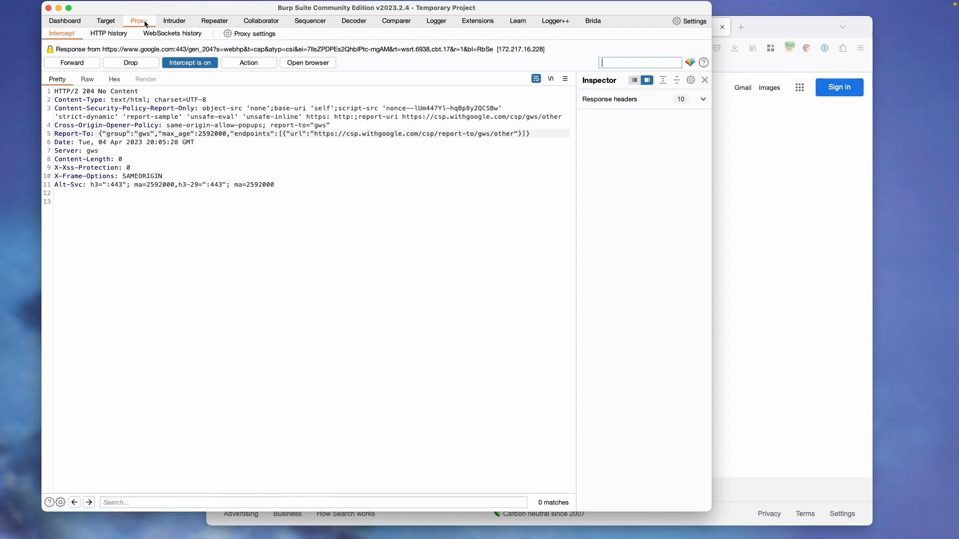
click(191, 65)
click(104, 34)
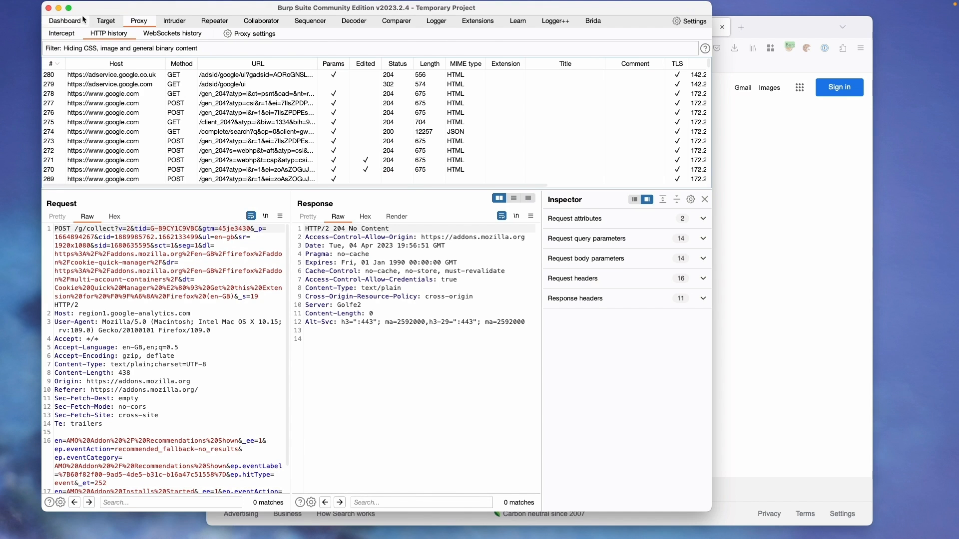
- Check the target issue definitions, and inspect the /adsid/google/ui request to adservice.google.com in the HTTP history with its available actions
click(106, 20)
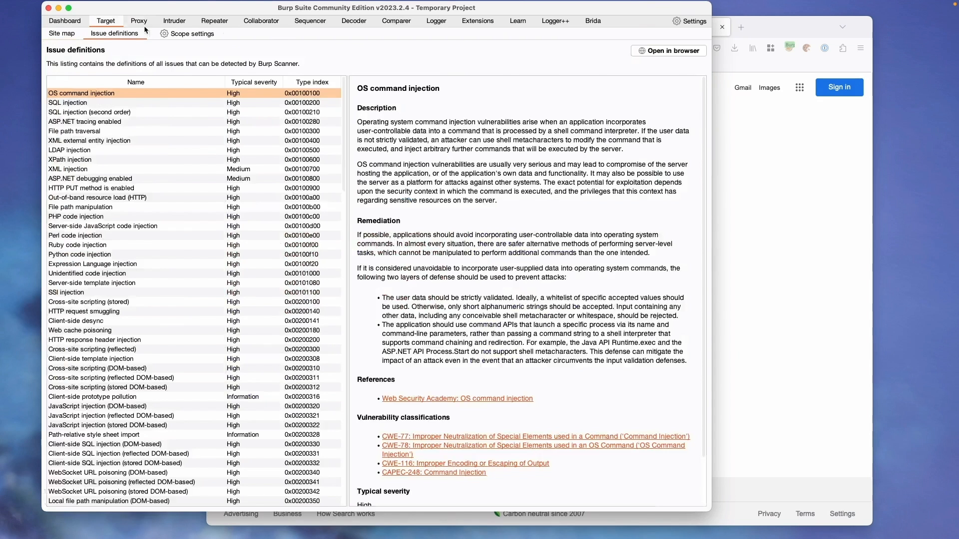
click(142, 22)
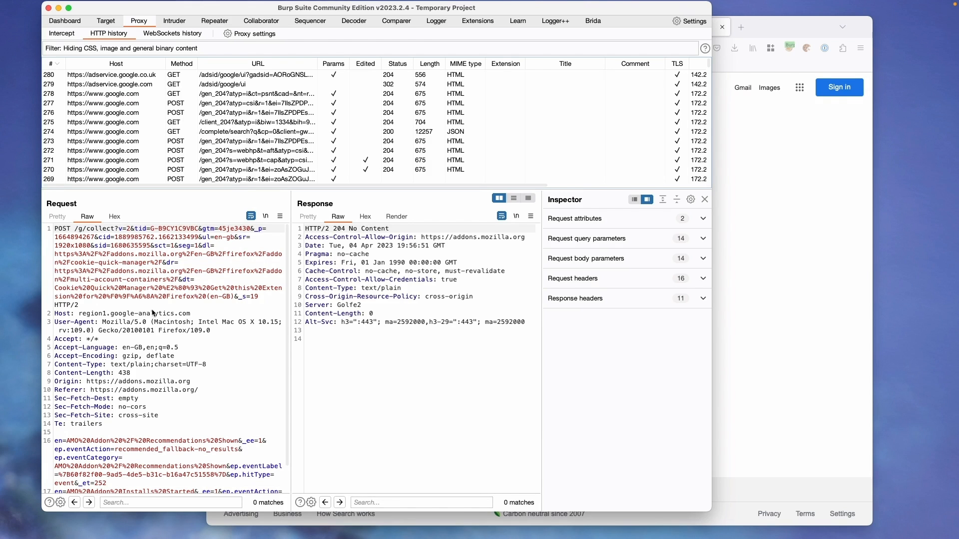
click(234, 84)
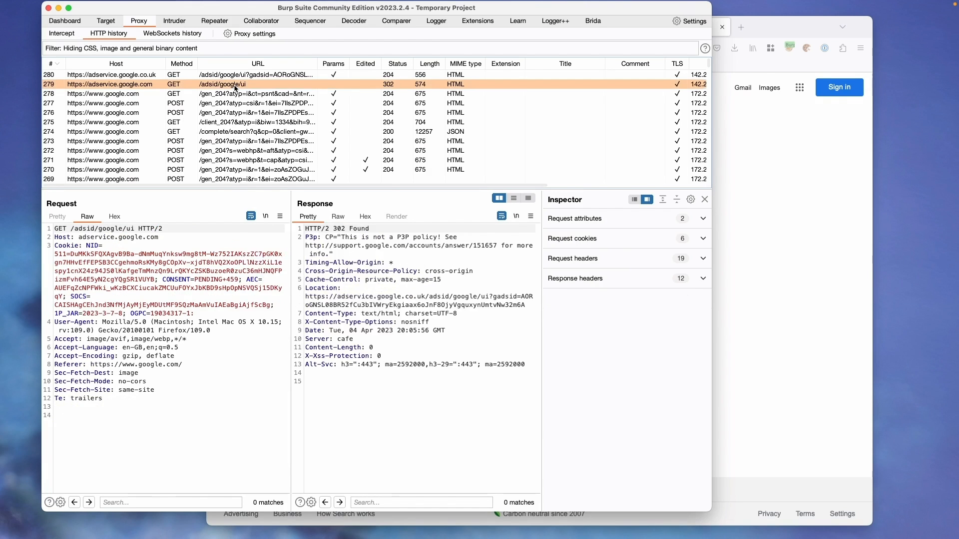
right_click(236, 88)
right_click(149, 303)
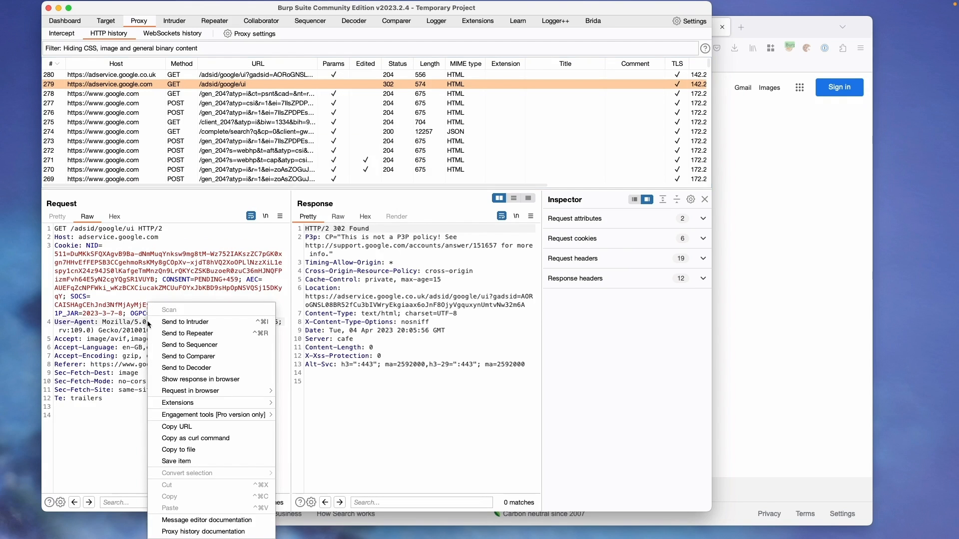
click(405, 279)
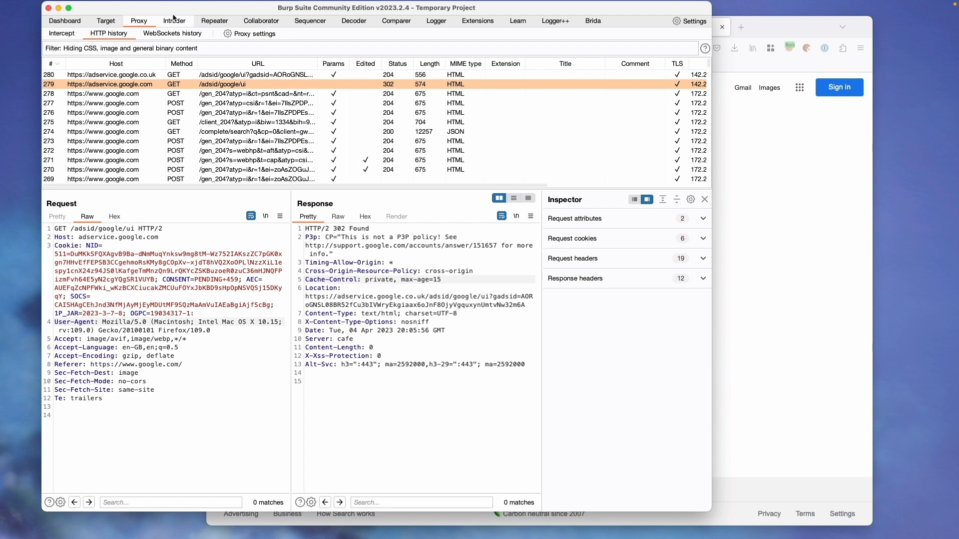
- Send the /adsid/google/ui request to Repeater, issue it, and show the request and response side by side
right_click(152, 278)
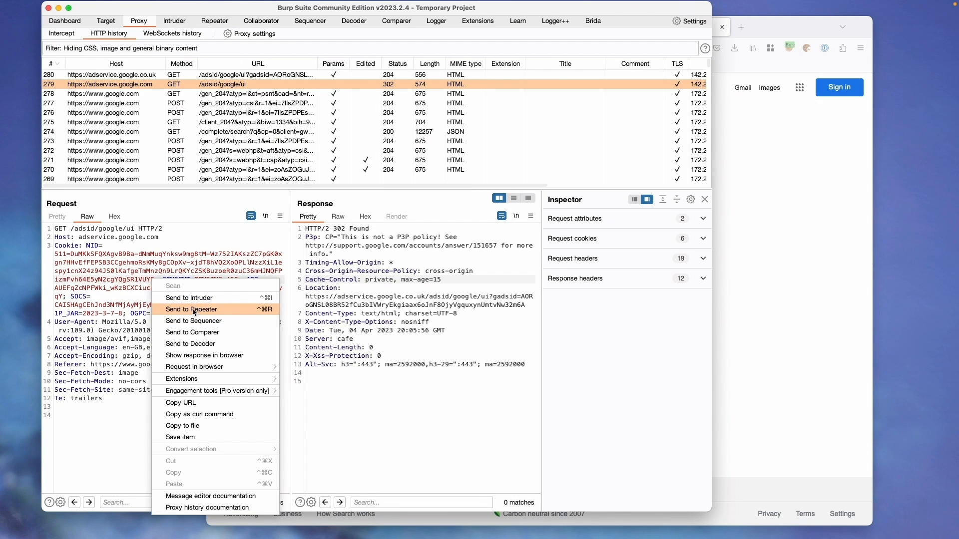
click(194, 310)
click(222, 20)
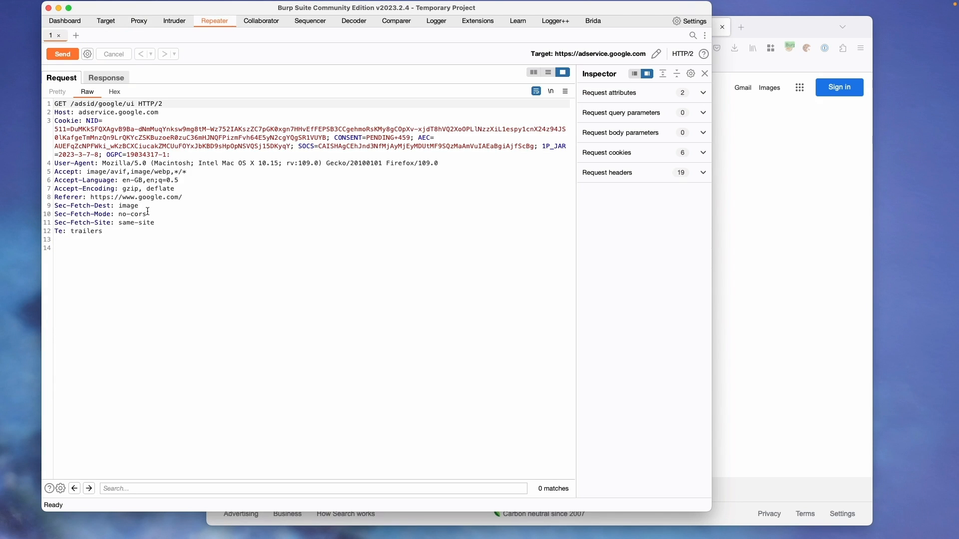
click(63, 55)
click(534, 72)
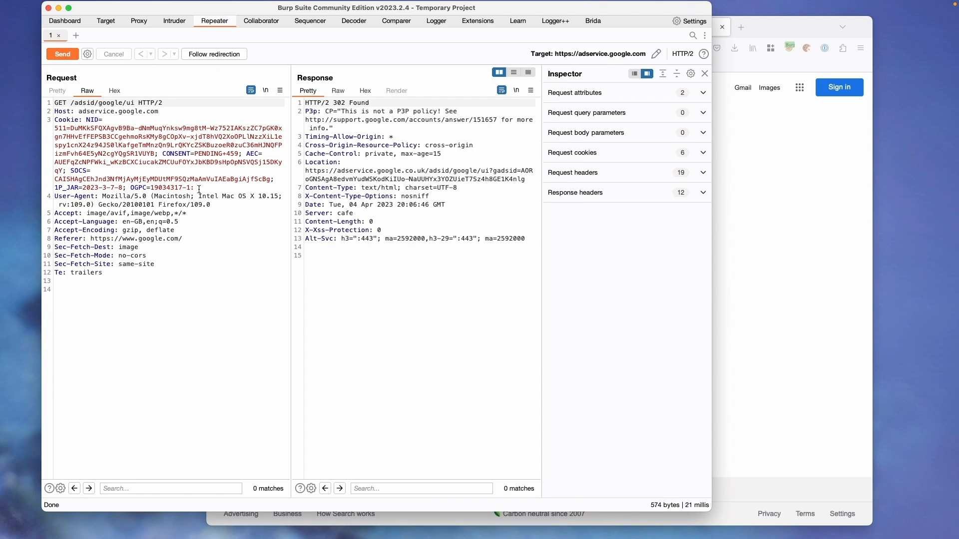
- Remove the entire Cookie header from the Repeater request and resend it
drag(199, 188, 55, 118)
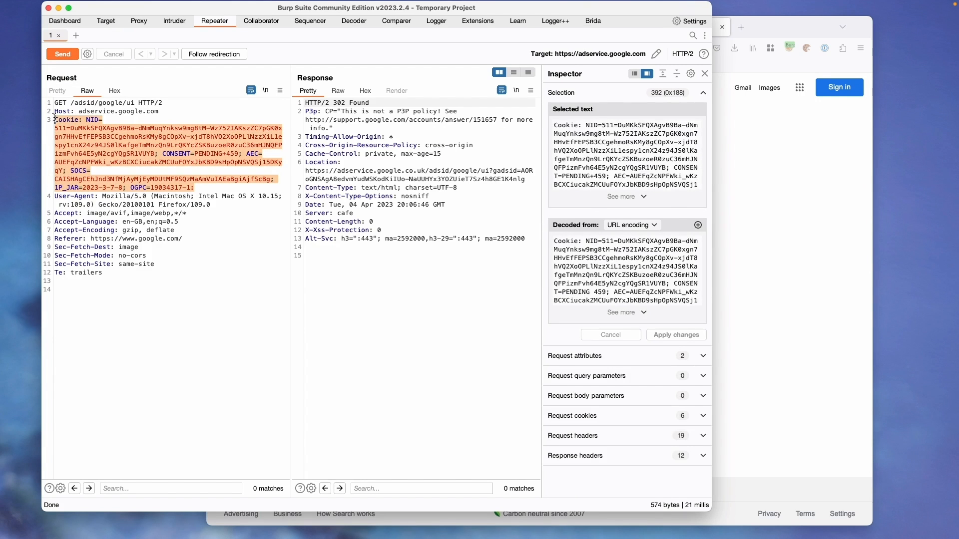
key(BackSpace)
key(BackSpace)
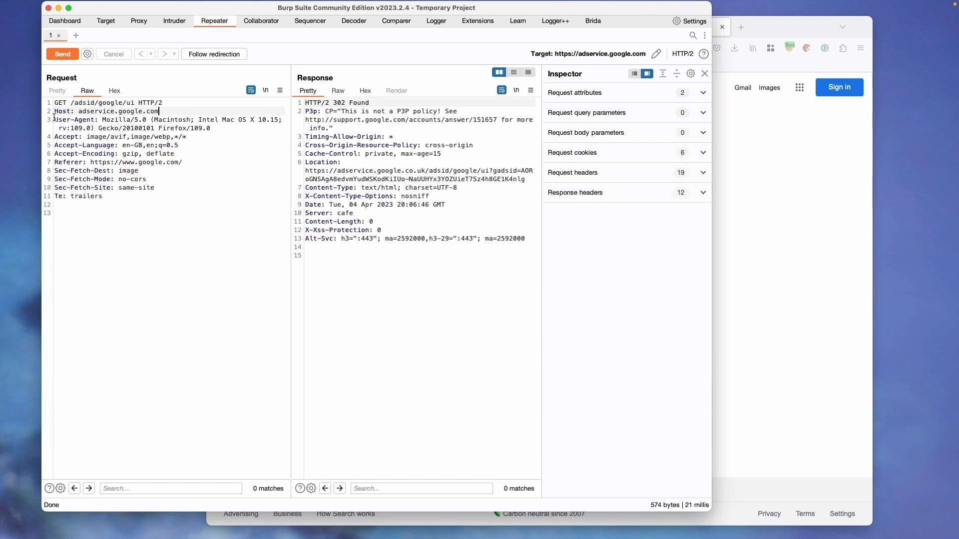
click(62, 54)
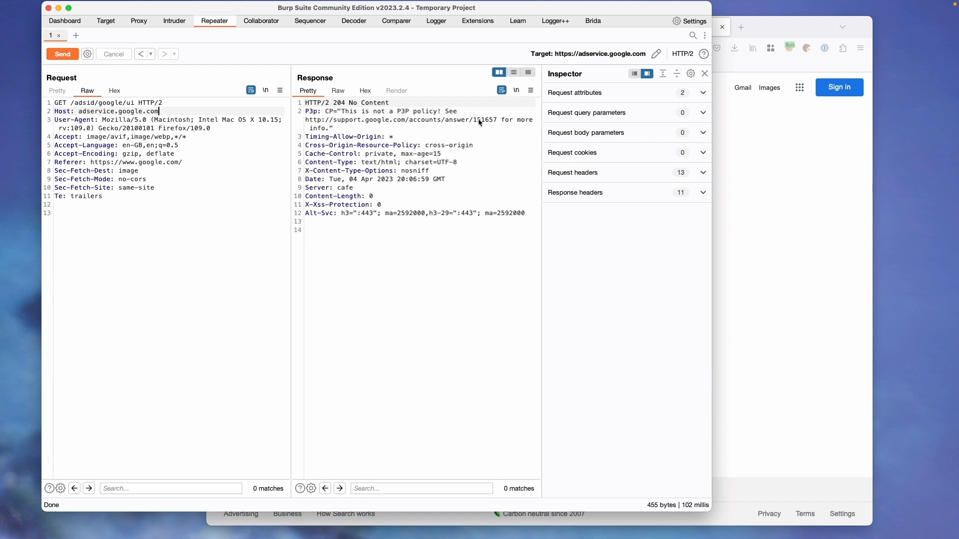
- Examine the cookieless request and its response in Repeater, focusing on the response's status code
drag(177, 213, 49, 80)
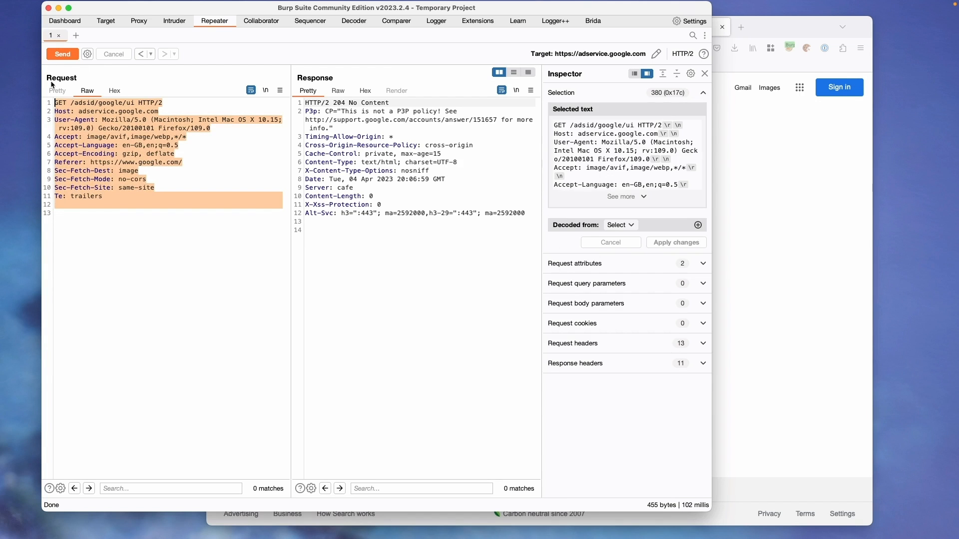
drag(439, 233, 290, 105)
click(337, 217)
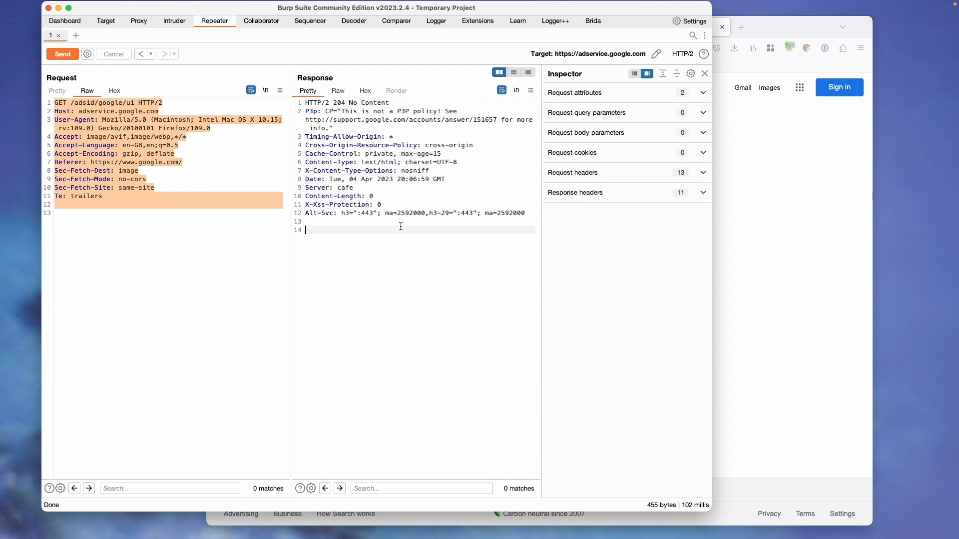
drag(329, 103, 400, 104)
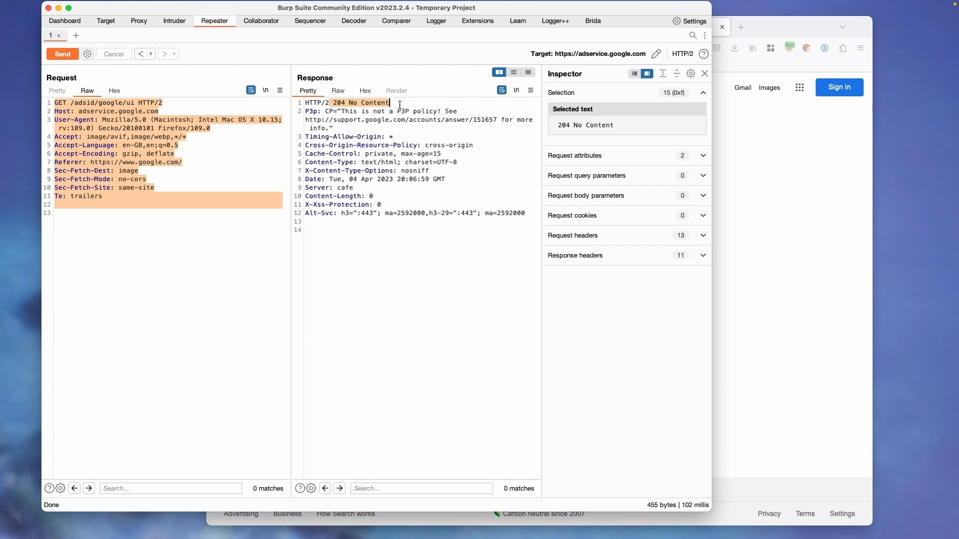
- Rename the Repeater tab as "google adds ui"
double_click(50, 34)
text(google adds ui)
key(Return)
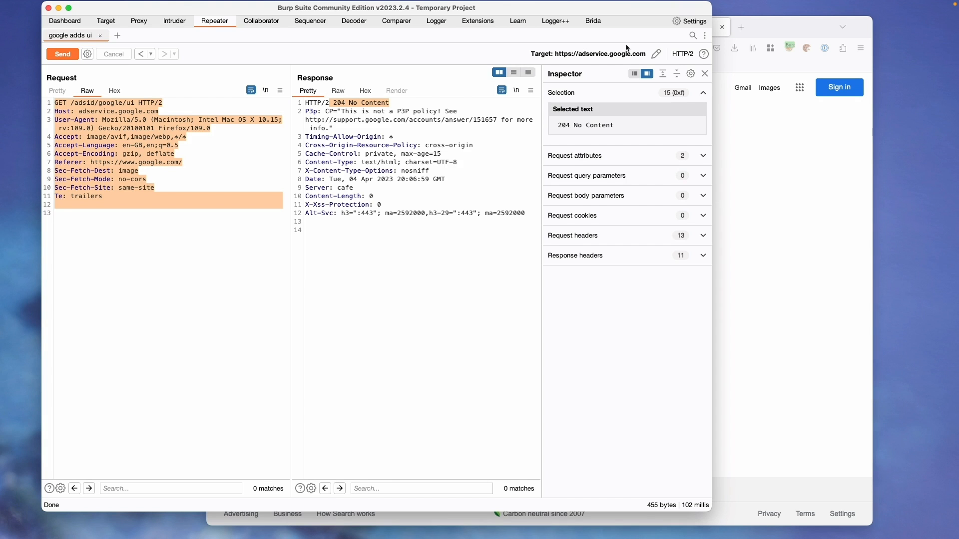
- Examine the request attributes and request headers in the Inspector, and collapse the Inspector
click(705, 73)
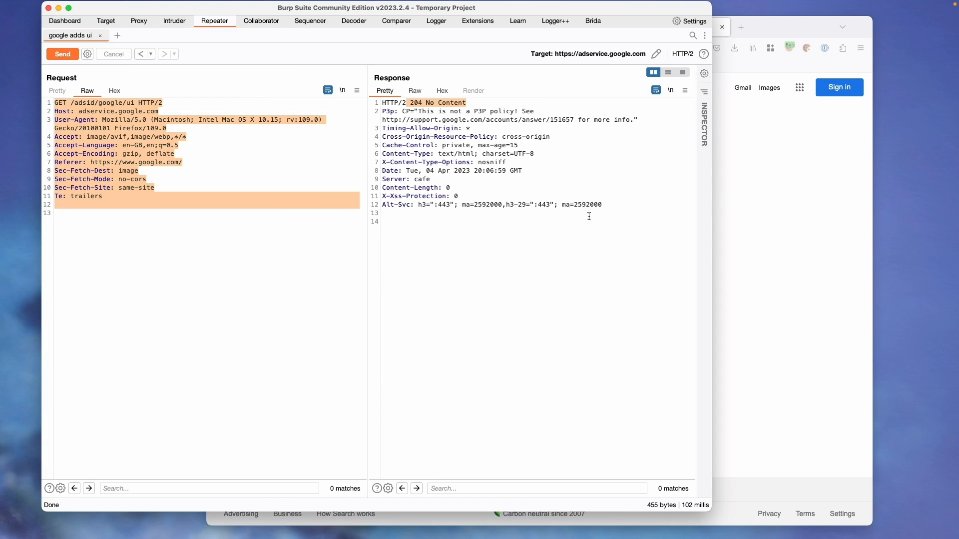
click(292, 189)
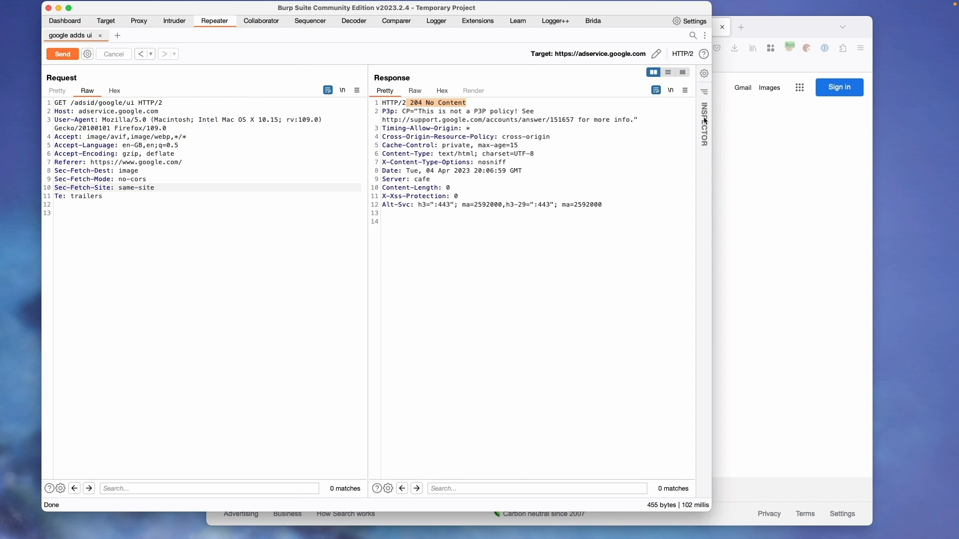
click(705, 91)
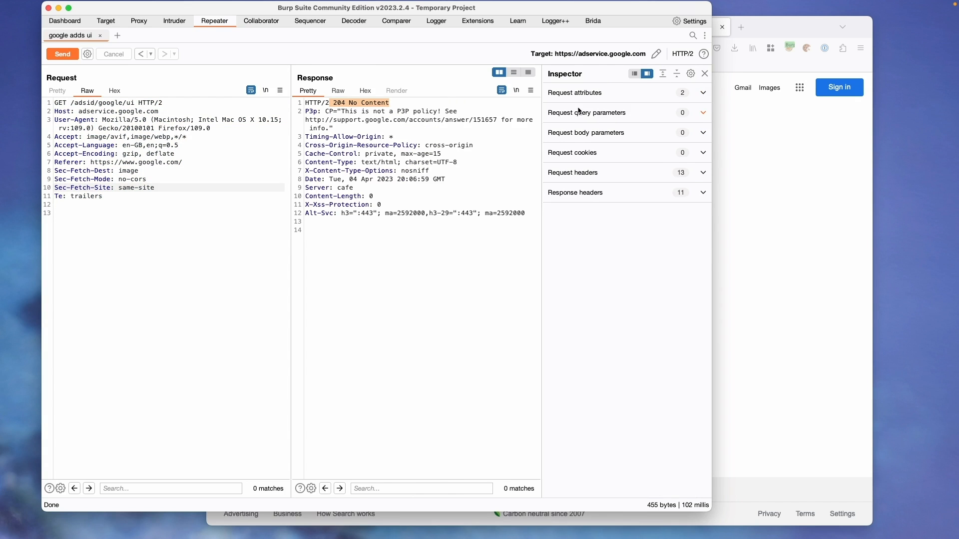
click(587, 95)
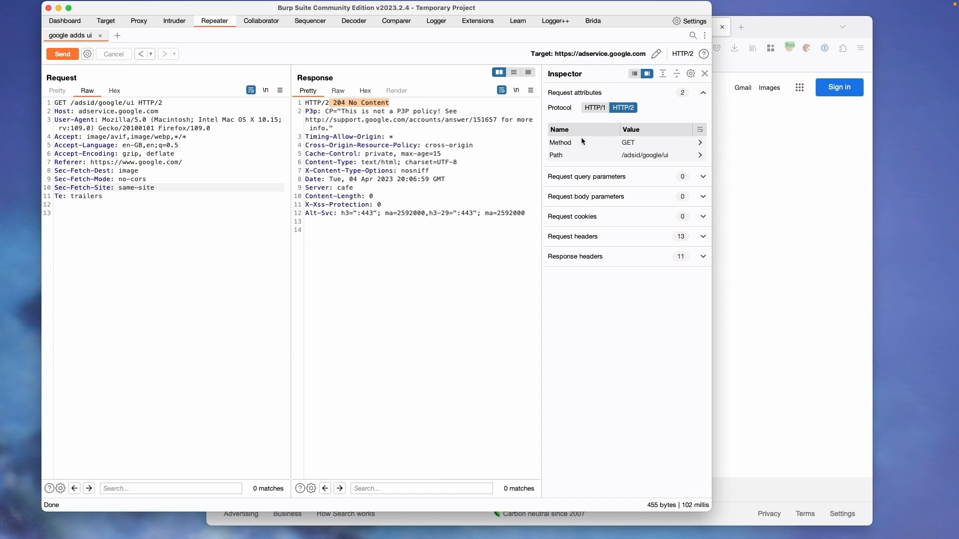
click(581, 243)
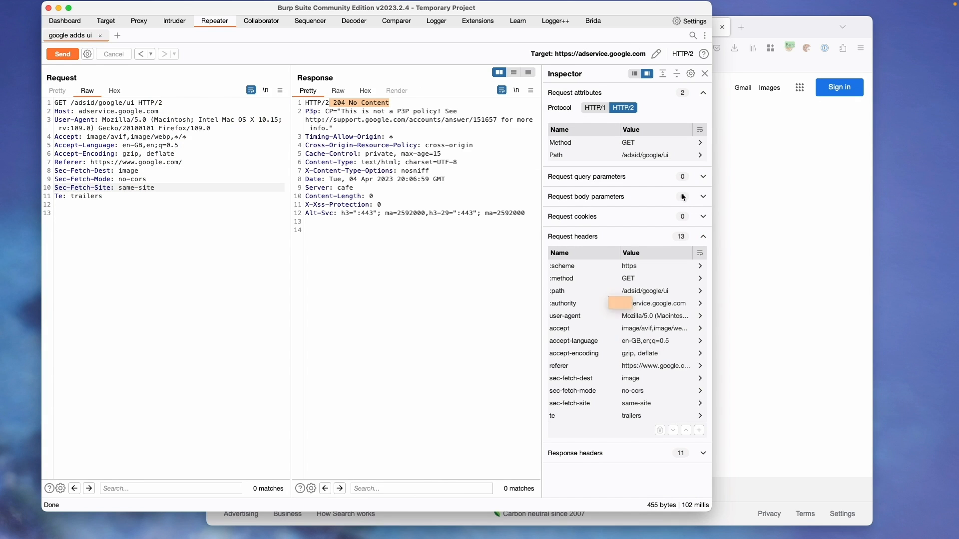
click(705, 74)
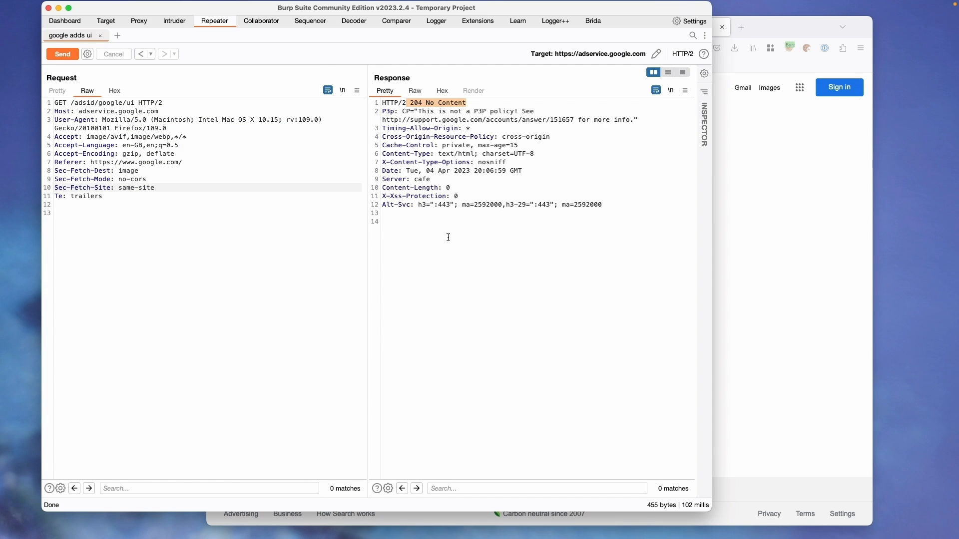
- Look over the Collaborator and Sequencer tools
click(262, 21)
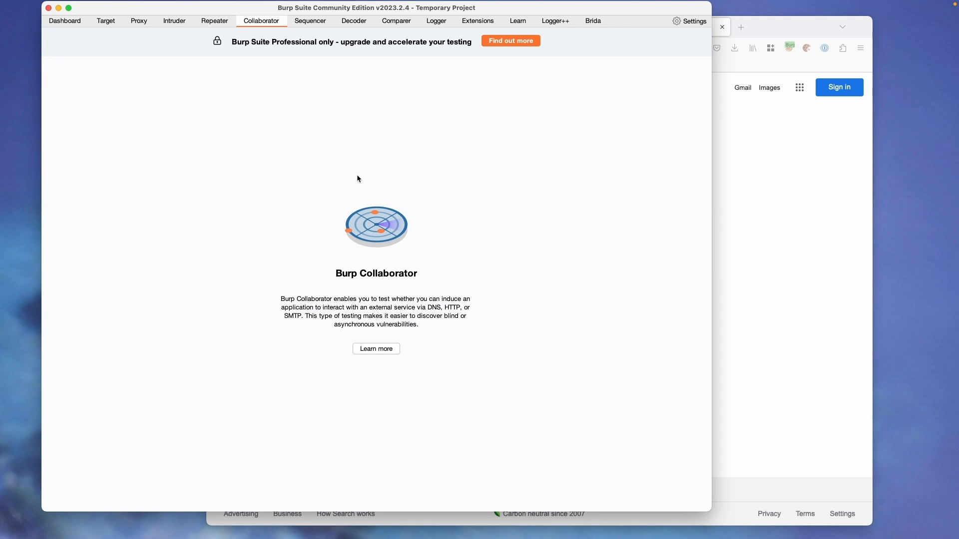
click(319, 25)
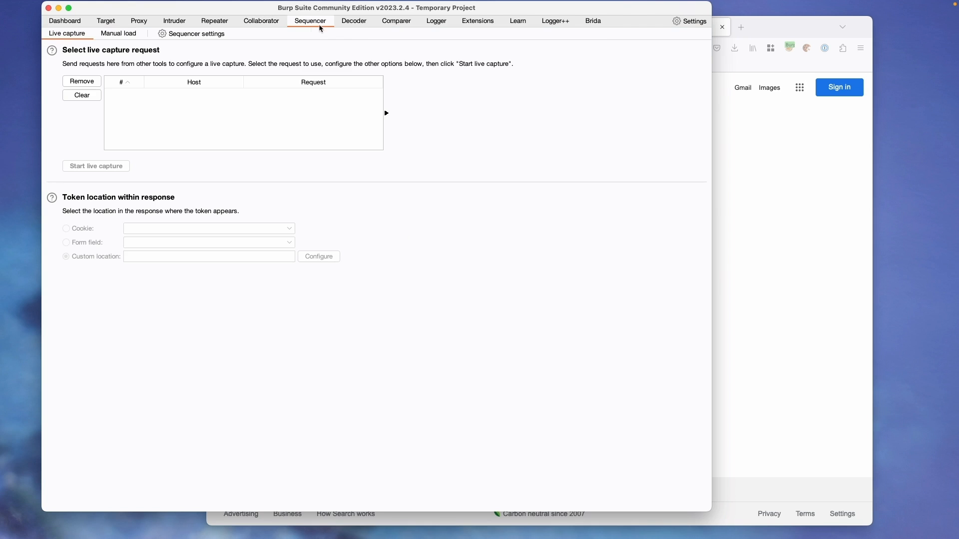
- URL-encode the text "hello" in Decoder, and replace the input with ", []" to encode those special characters
click(356, 26)
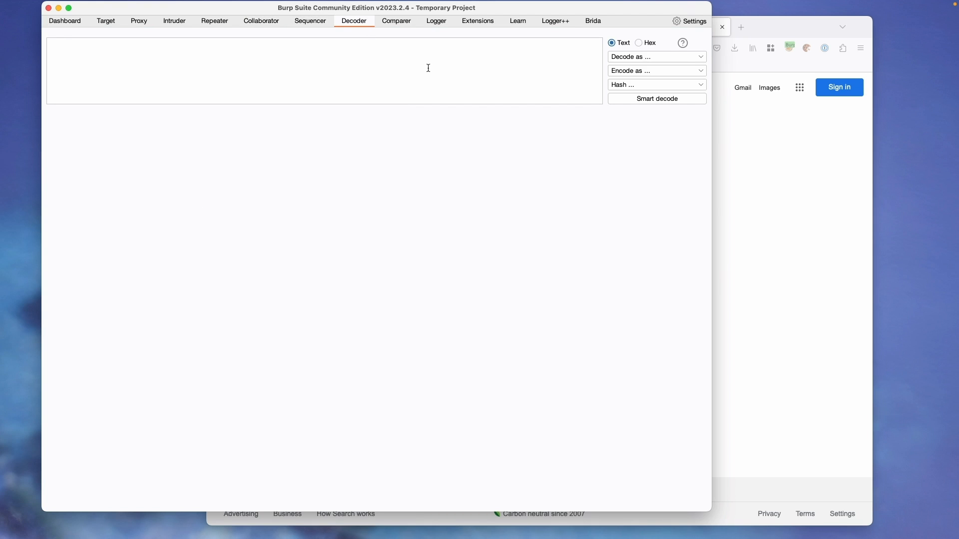
text(hello)
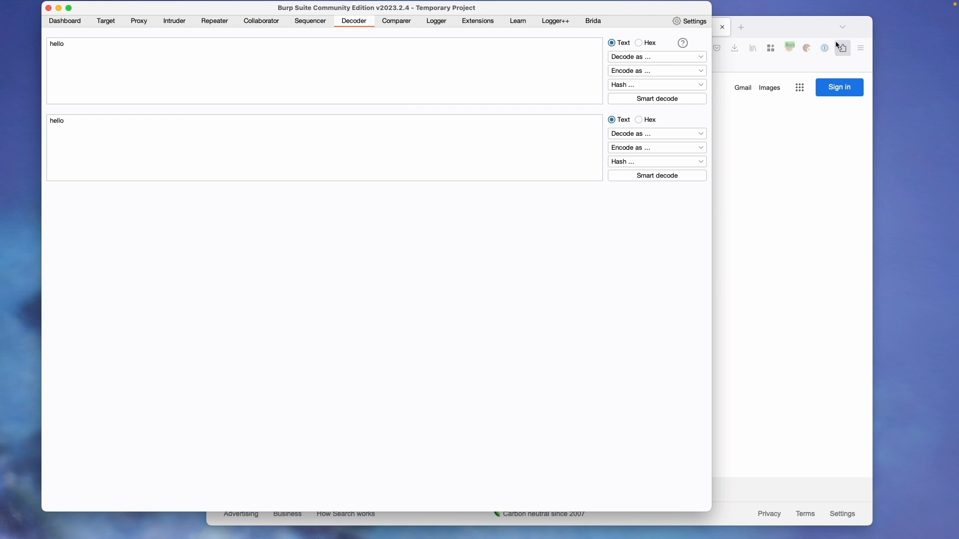
click(648, 68)
click(612, 100)
drag(134, 59, 26, 42)
text(, [])
- Select the "Te: trailers" line in the Repeater request and check the actions available for the selection
click(215, 21)
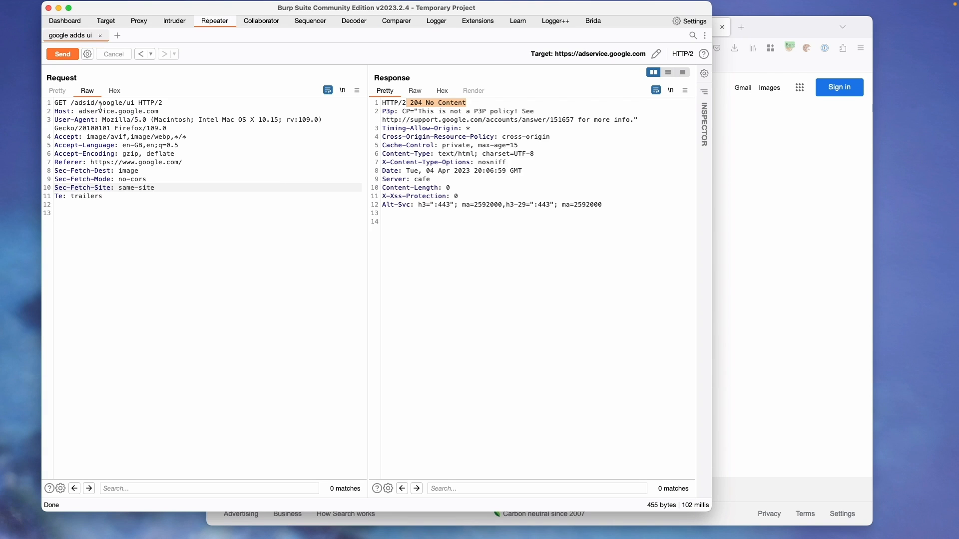
drag(103, 196, 33, 197)
right_click(88, 198)
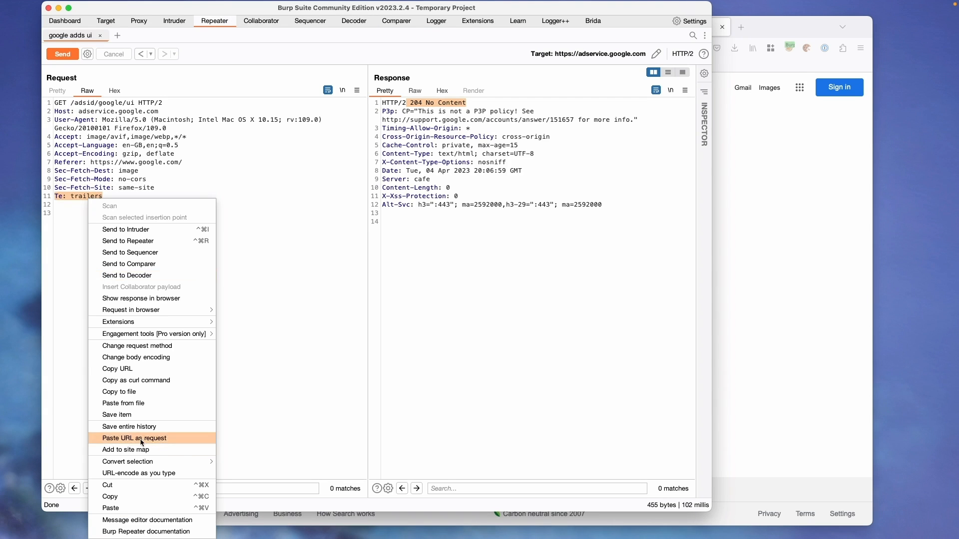
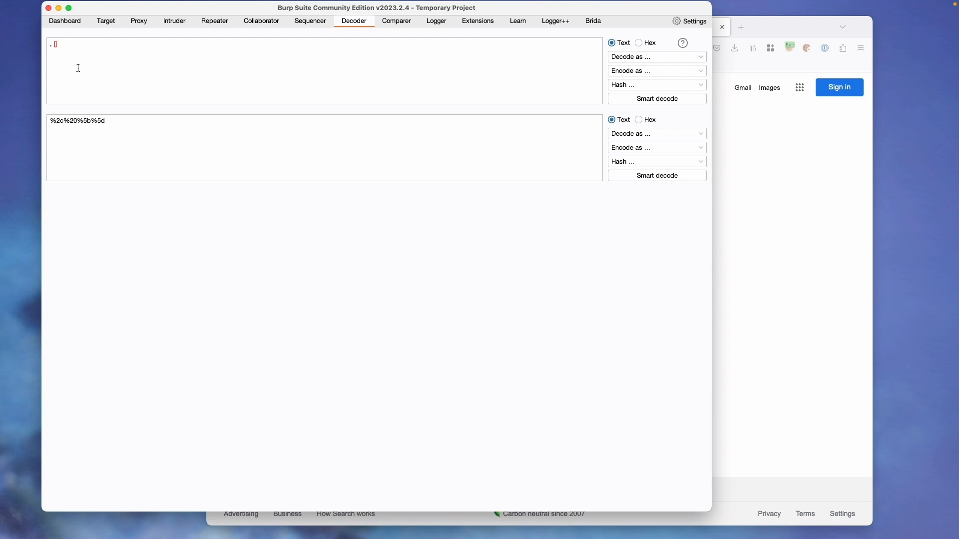
- Send the 204 No Content response and the earlier 302 Found response from Repeater to Comparer
click(390, 22)
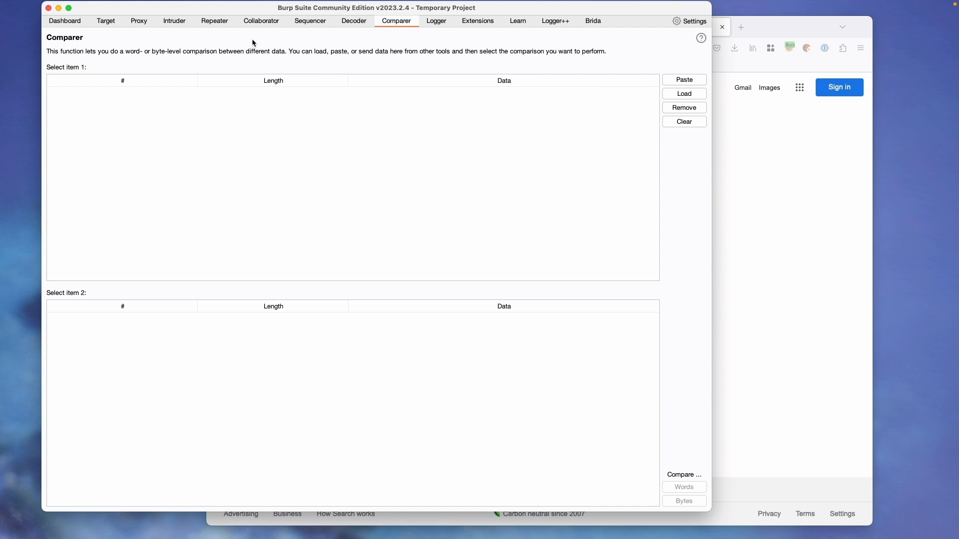
click(216, 24)
right_click(526, 181)
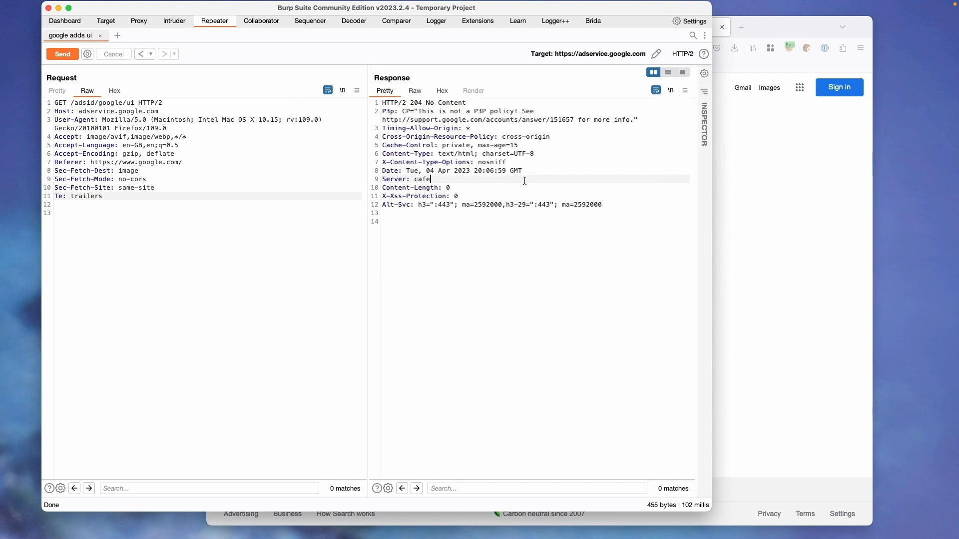
click(568, 239)
click(141, 54)
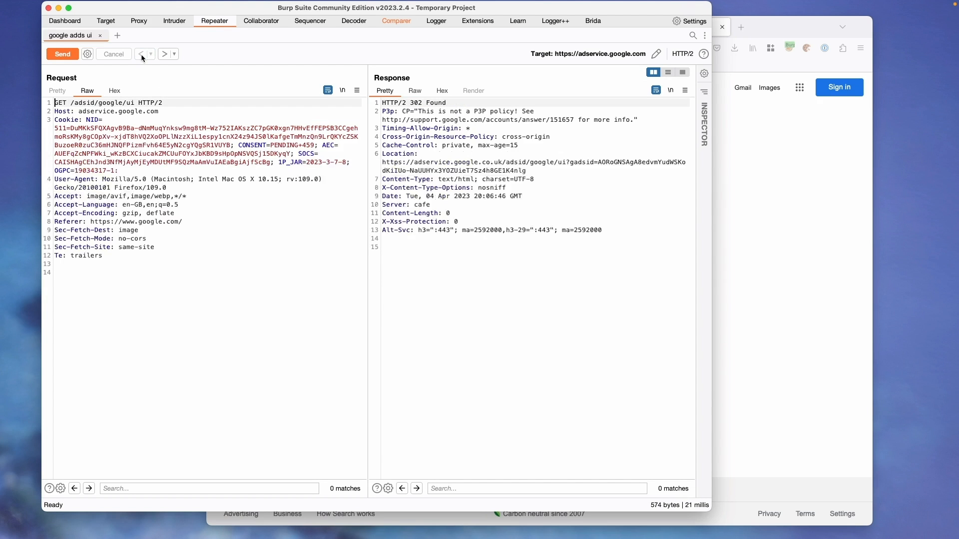
right_click(456, 145)
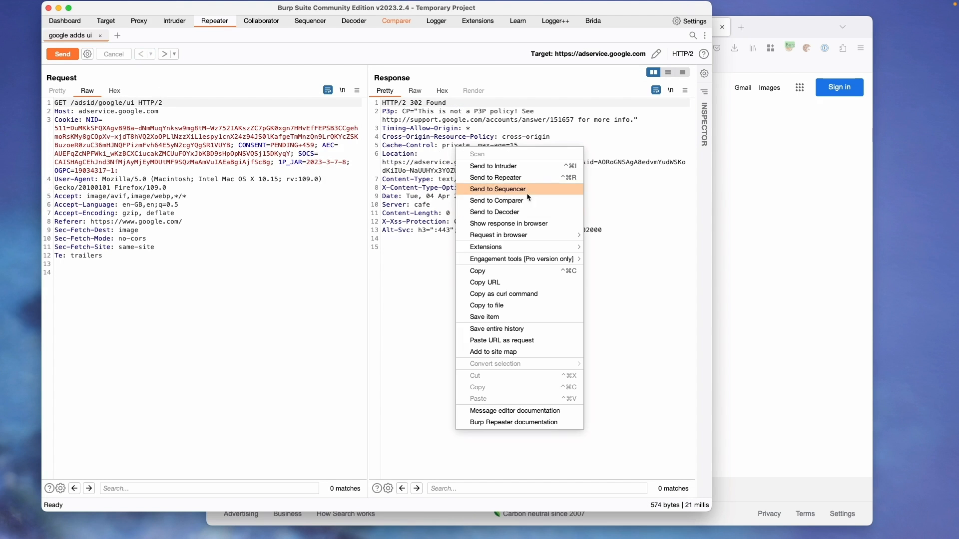
click(518, 198)
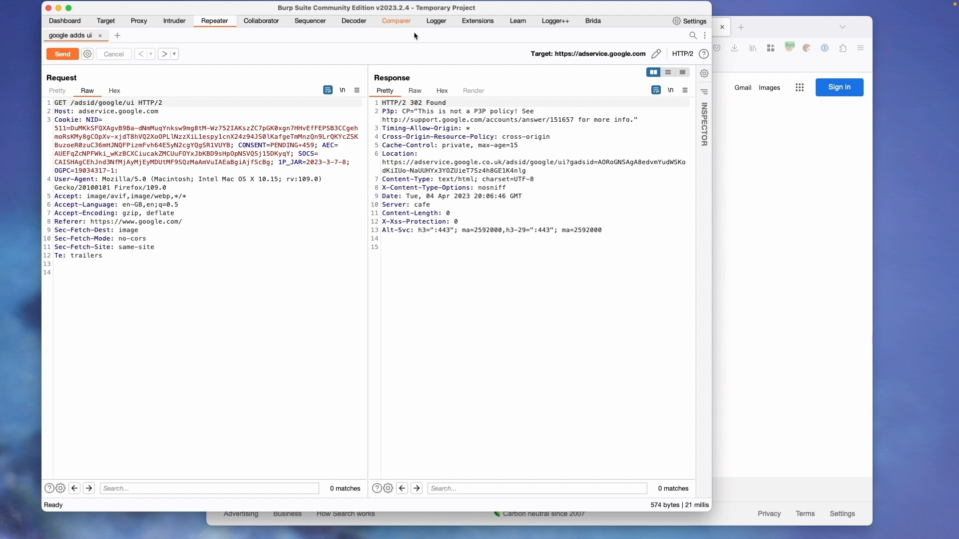
- Run a word comparison of the two responses in Comparer, examine the highlighted differences, and close the comparison
click(399, 21)
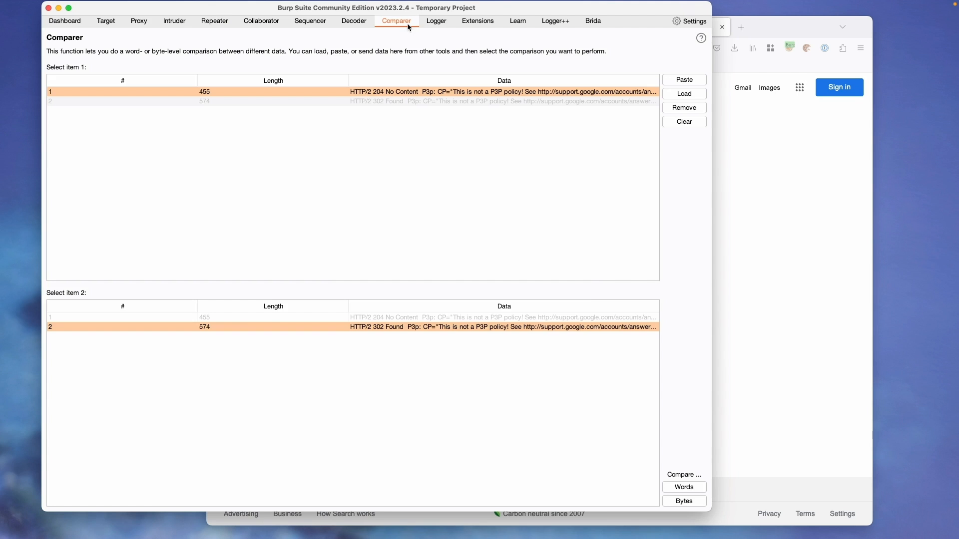
click(685, 94)
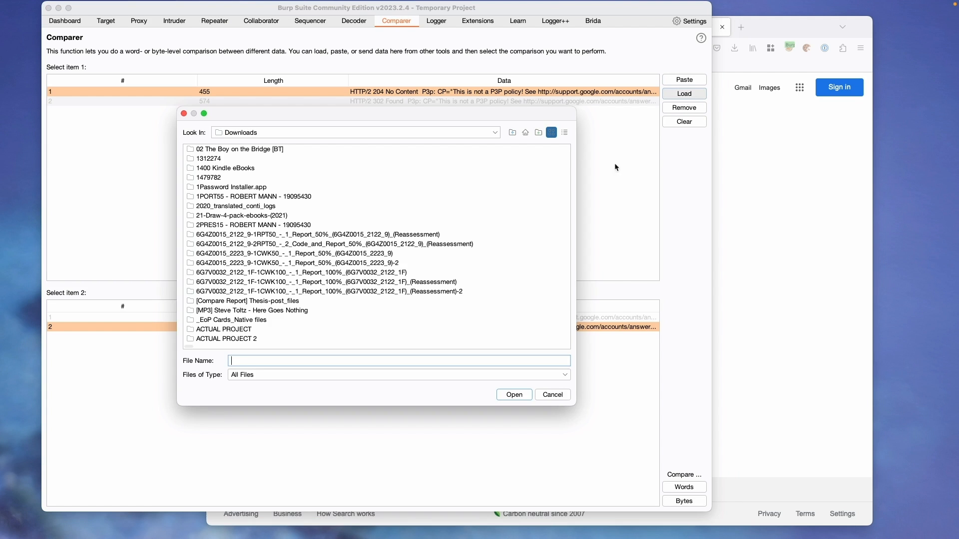
click(551, 395)
click(684, 487)
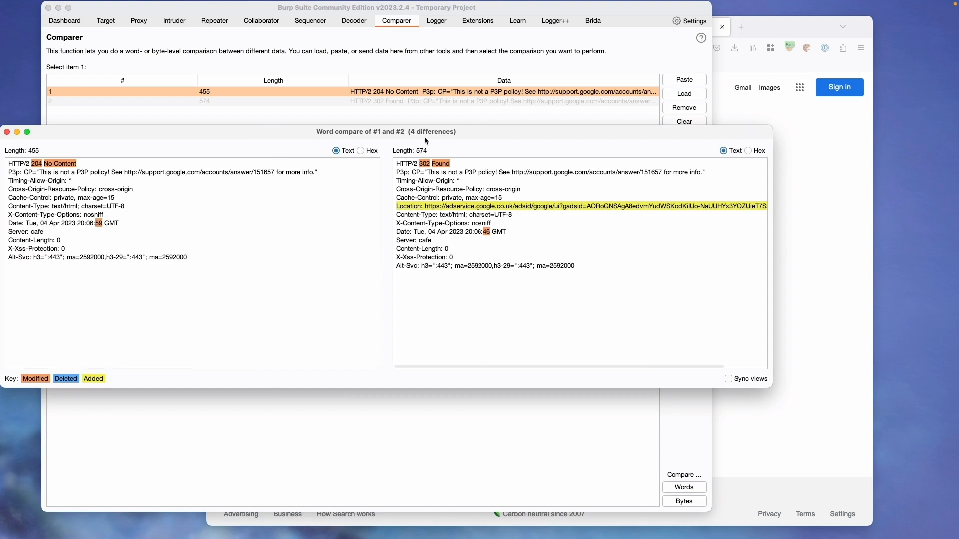
drag(426, 140, 564, 115)
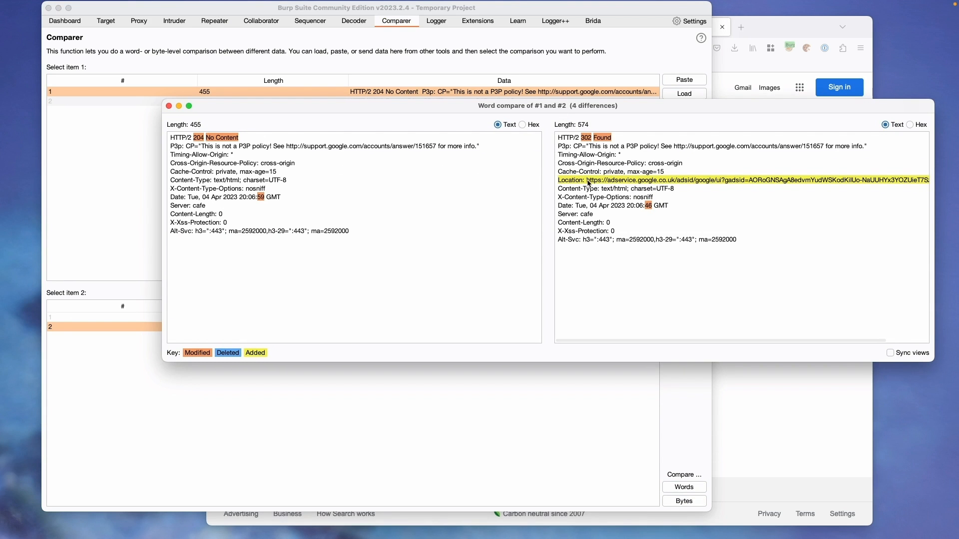
scroll(654, 181, right, 5)
scroll(654, 182, left, 5)
drag(321, 282, 266, 211)
click(266, 210)
click(169, 106)
- Run a byte comparison of the same two responses and examine the differing bytes
click(684, 500)
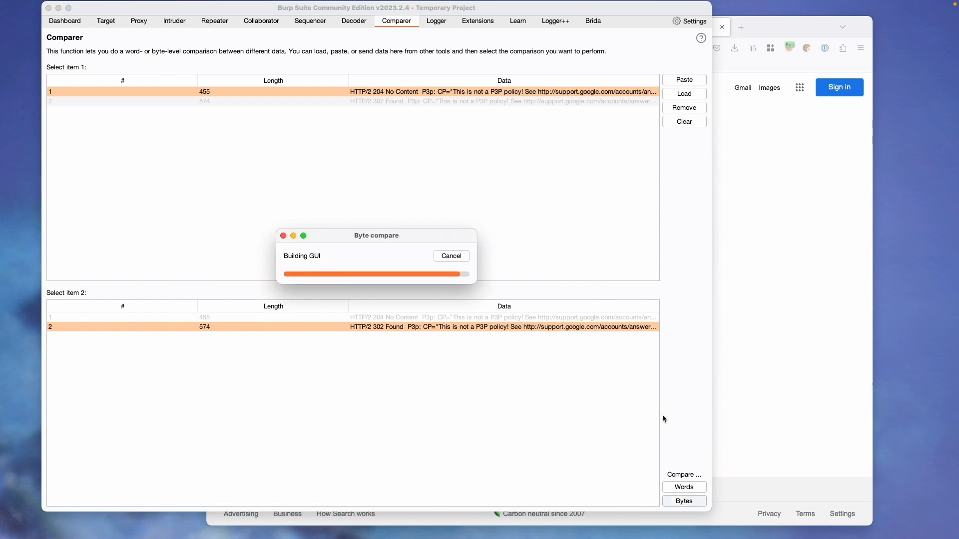
scroll(433, 282, down, 5)
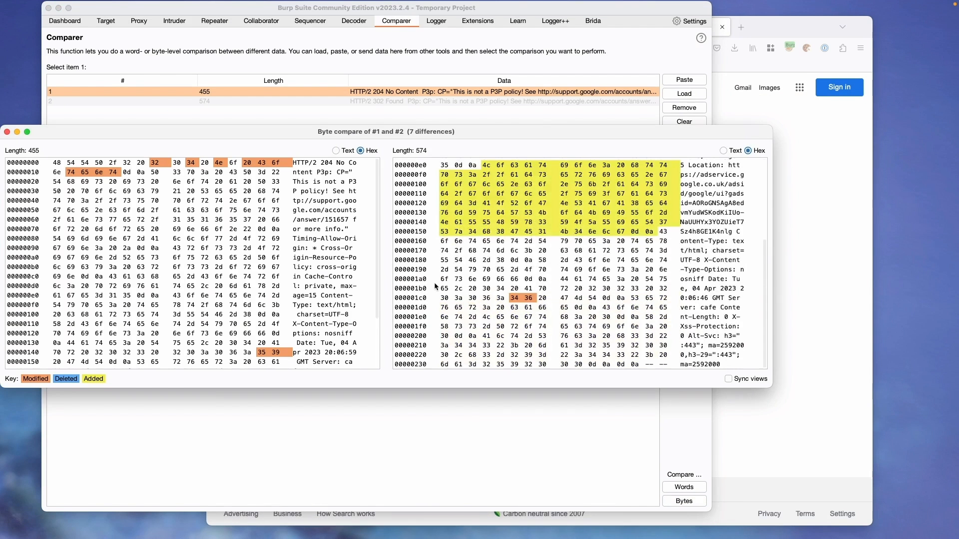
scroll(434, 282, up, 5)
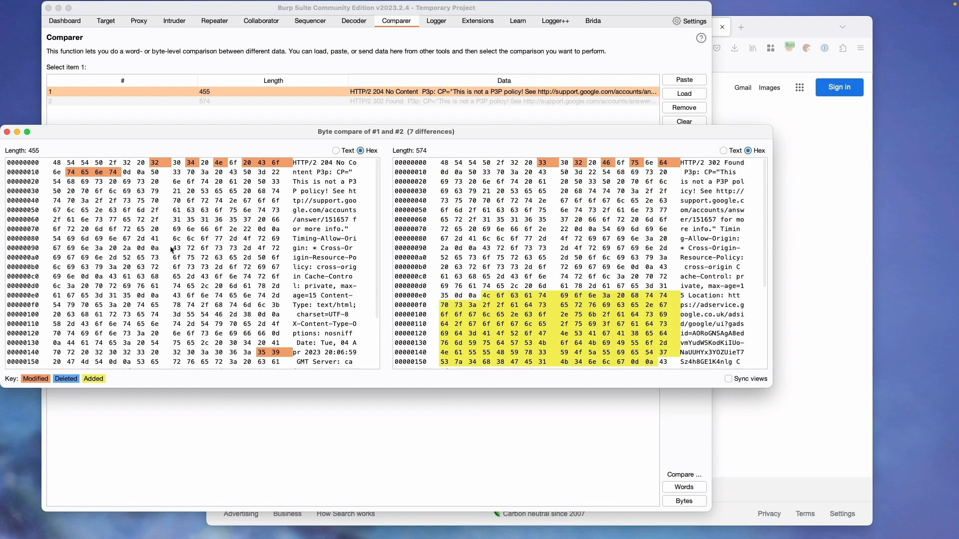
- Close the byte comparison and look through the requests recorded in Logger
click(7, 131)
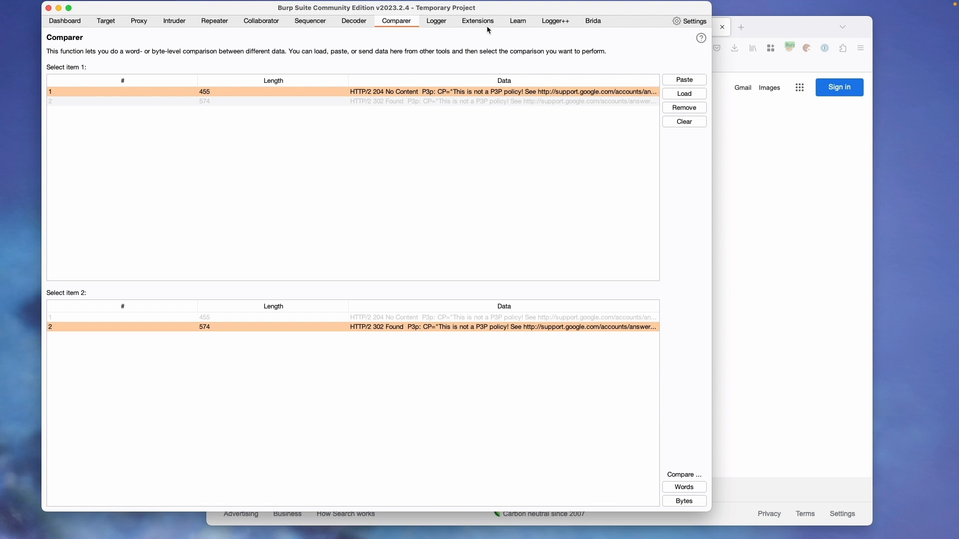
click(437, 21)
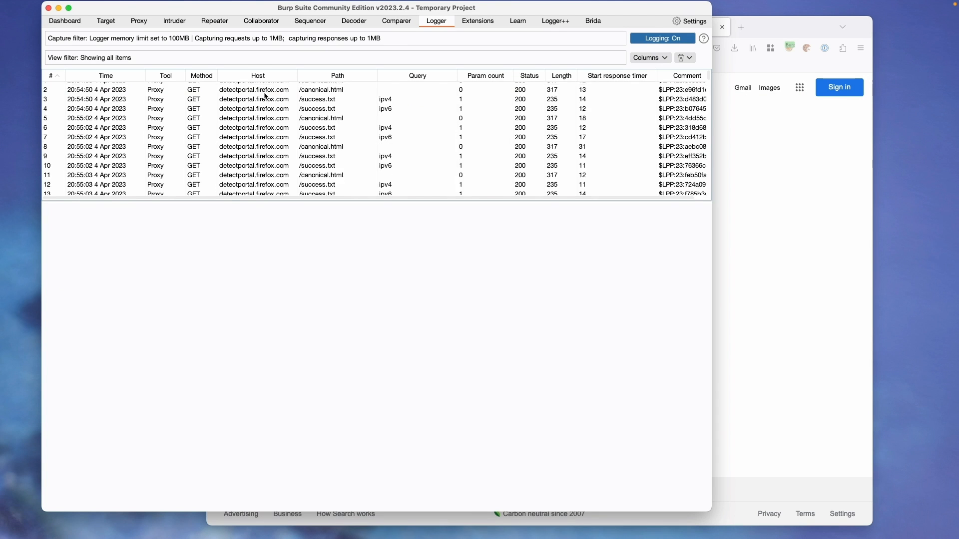
scroll(266, 96, down, 10)
scroll(266, 96, up, 15)
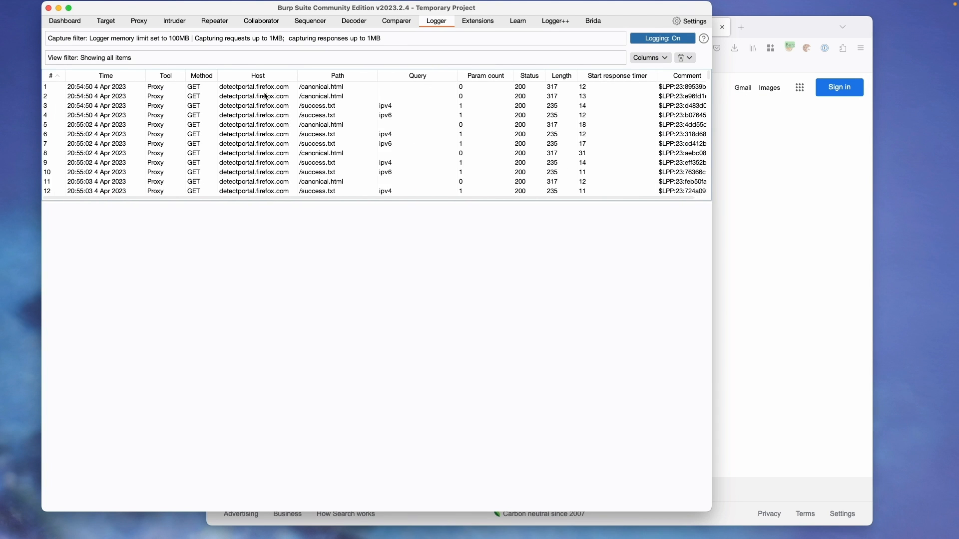
scroll(231, 192, down, 20)
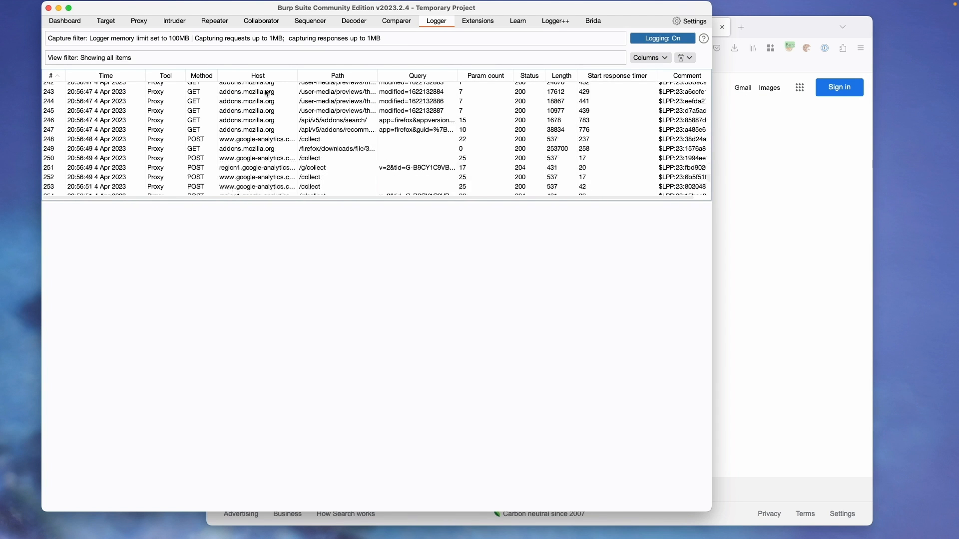
- View the details of the installed Logger++ extension and browse the extensions offered in the BApp Store
click(495, 21)
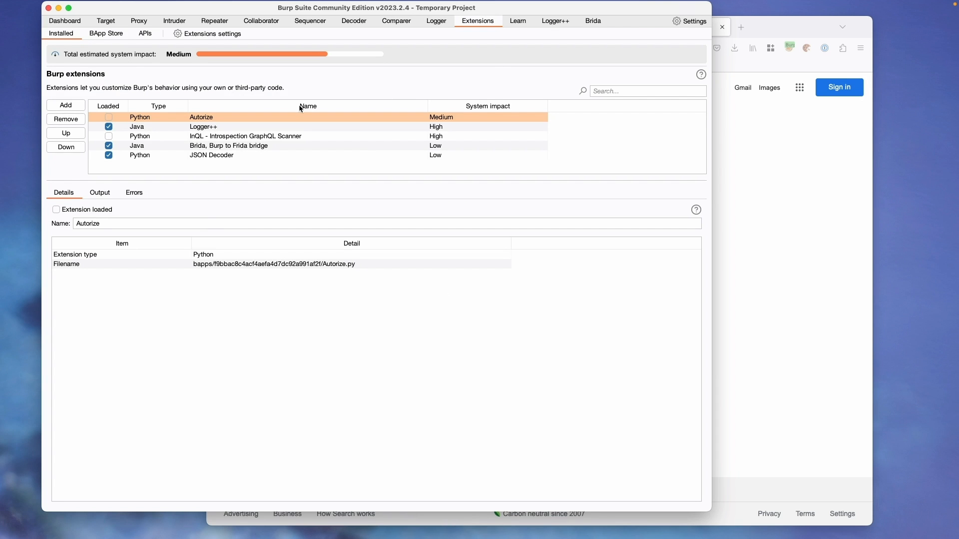
click(227, 129)
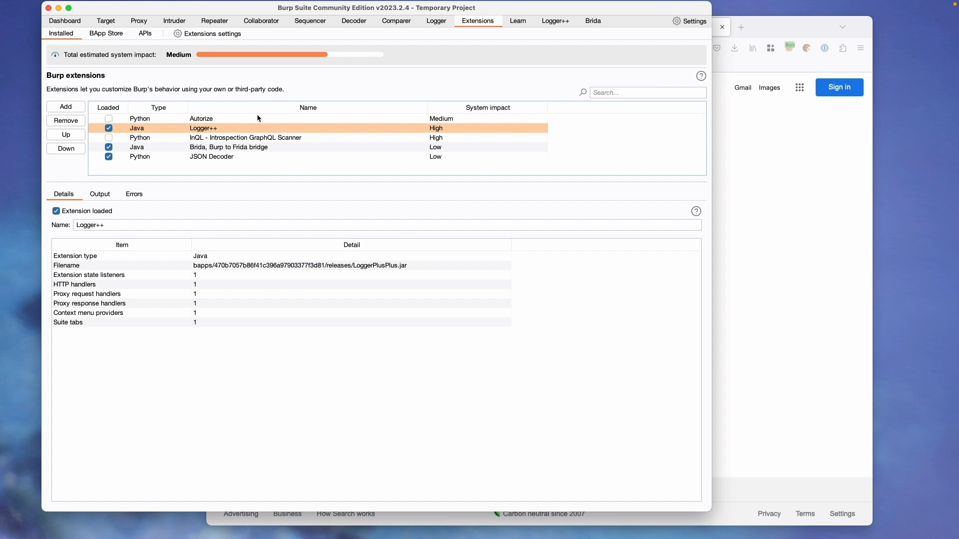
click(98, 35)
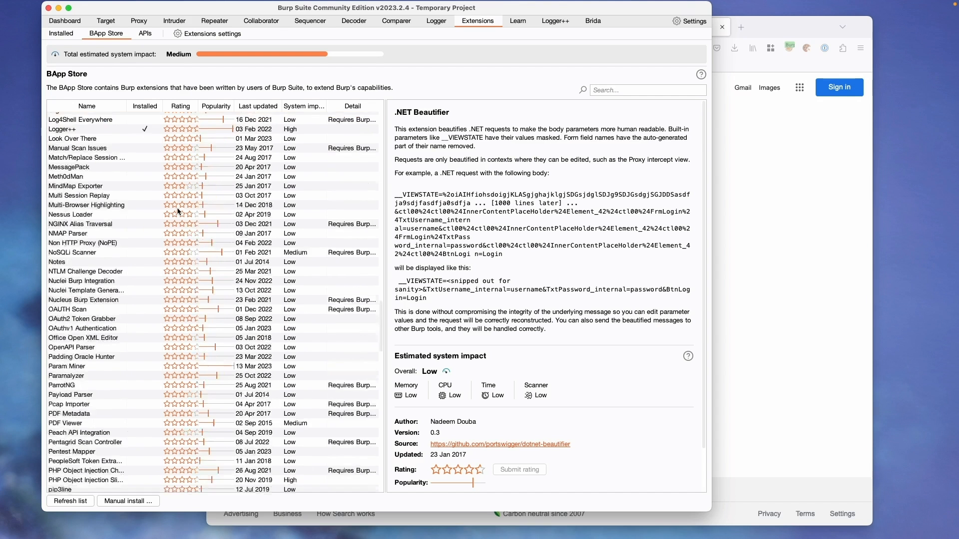
scroll(178, 212, up, 20)
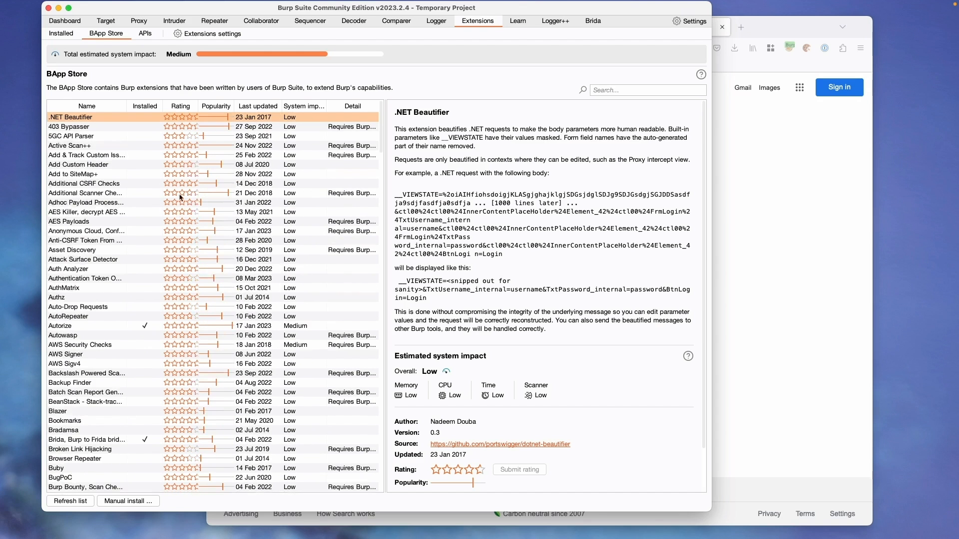
- Sort the BApp Store extensions by popularity in descending order and view the Turbo Intruder description
click(216, 106)
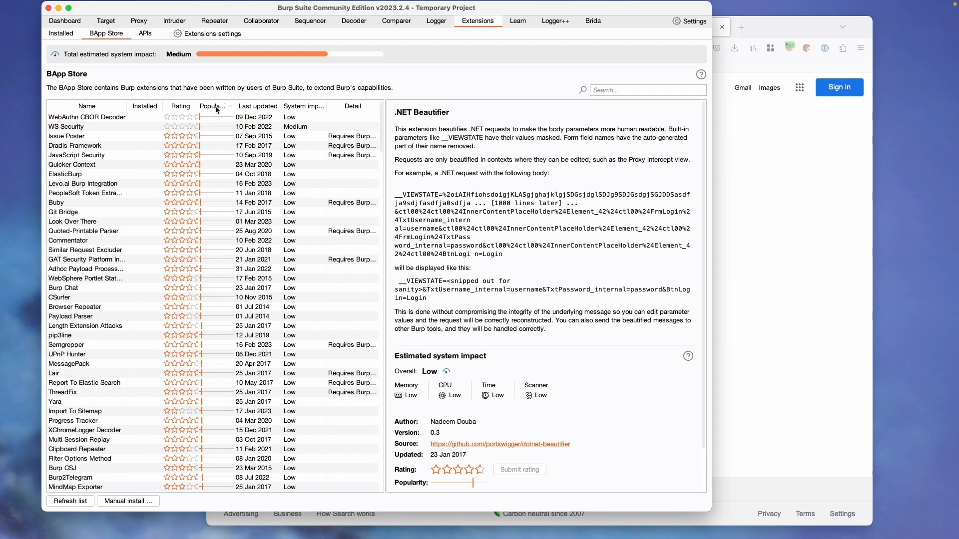
click(229, 106)
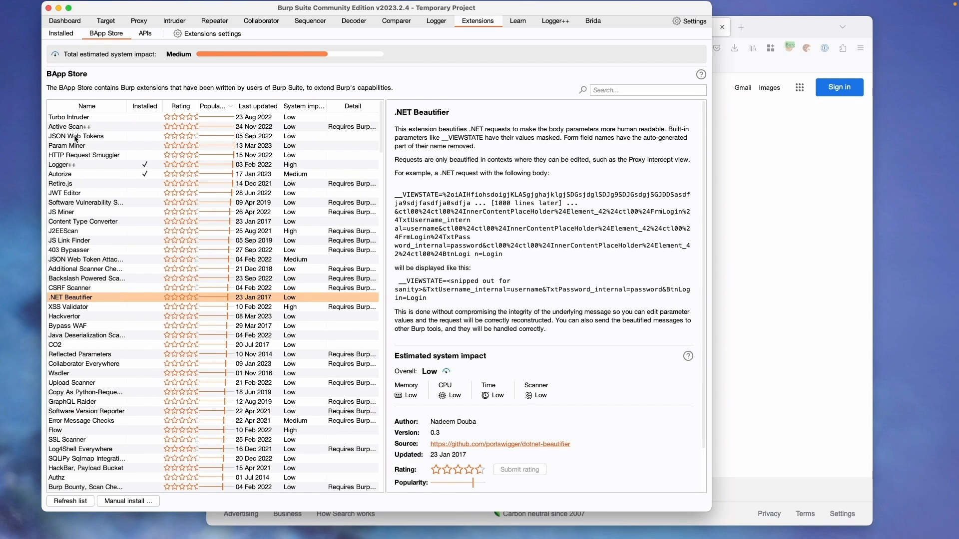
click(84, 118)
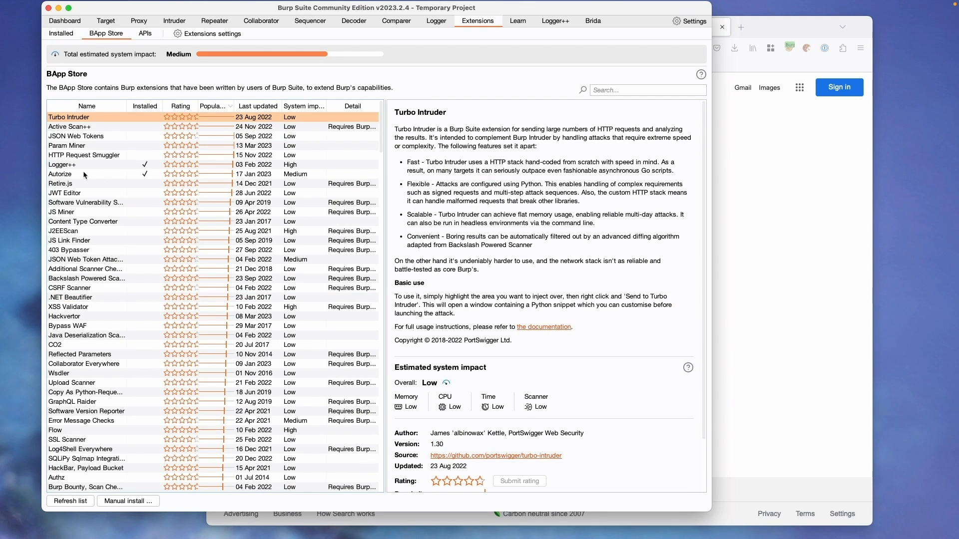
- Send the region1.google-analytics.com POST /g/collect request from the proxy HTTP history to Intruder and show its payload positions
click(186, 21)
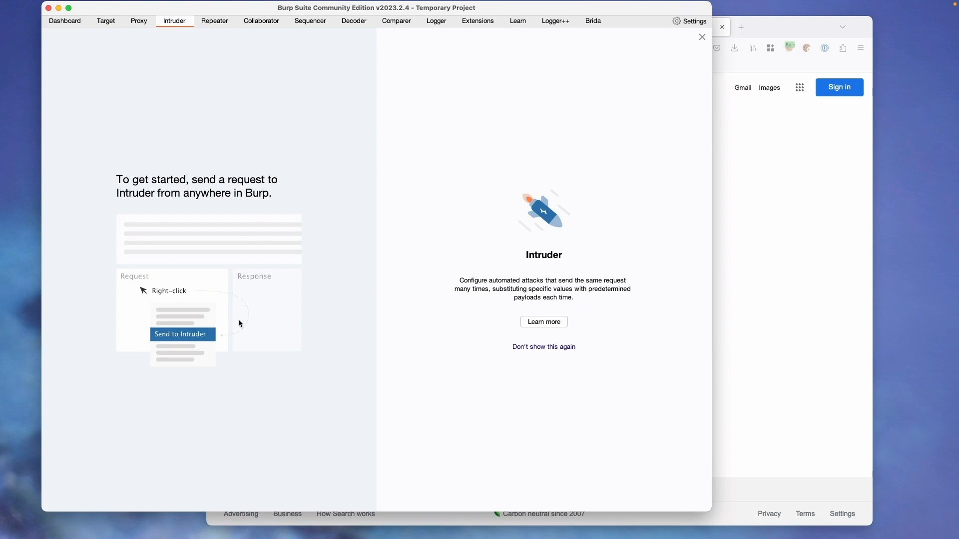
click(145, 26)
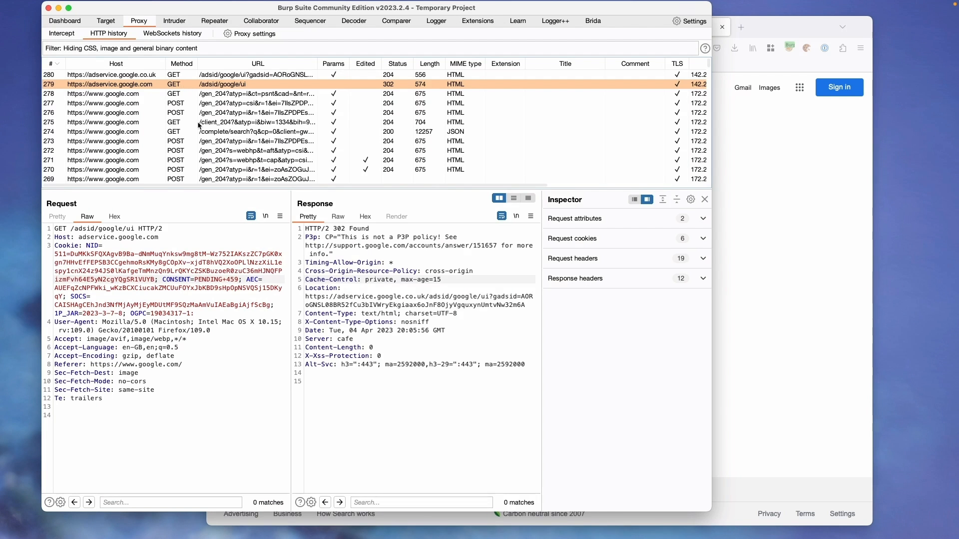
scroll(198, 125, down, 4)
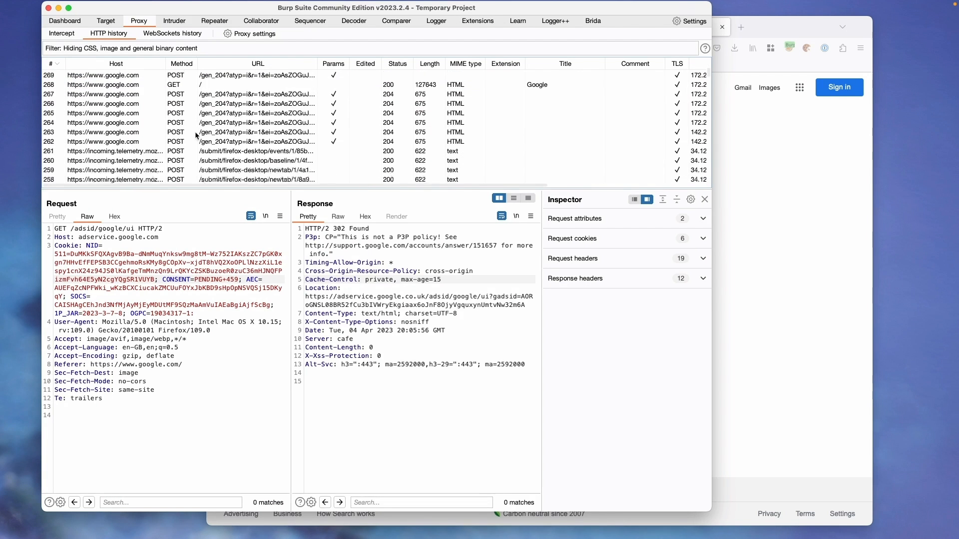
scroll(196, 134, down, 4)
click(217, 101)
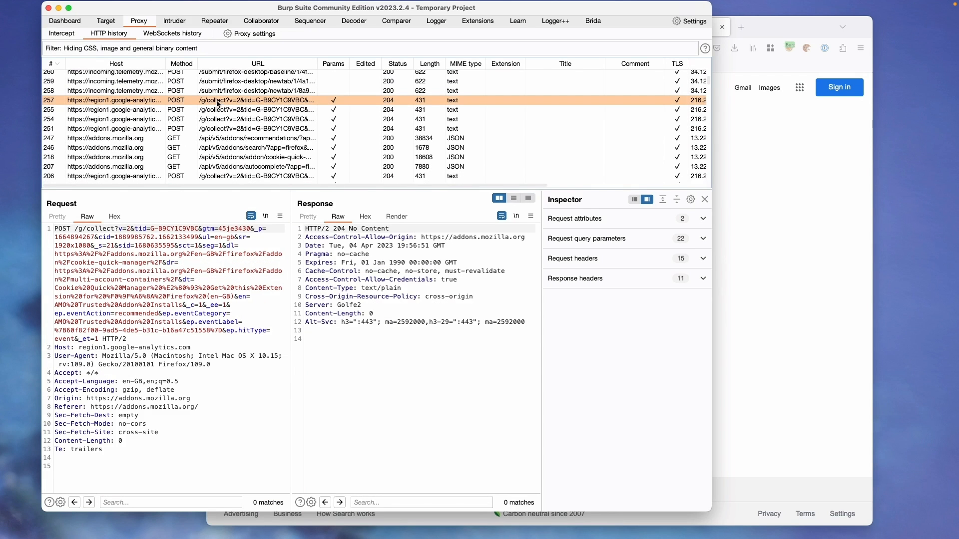
right_click(218, 304)
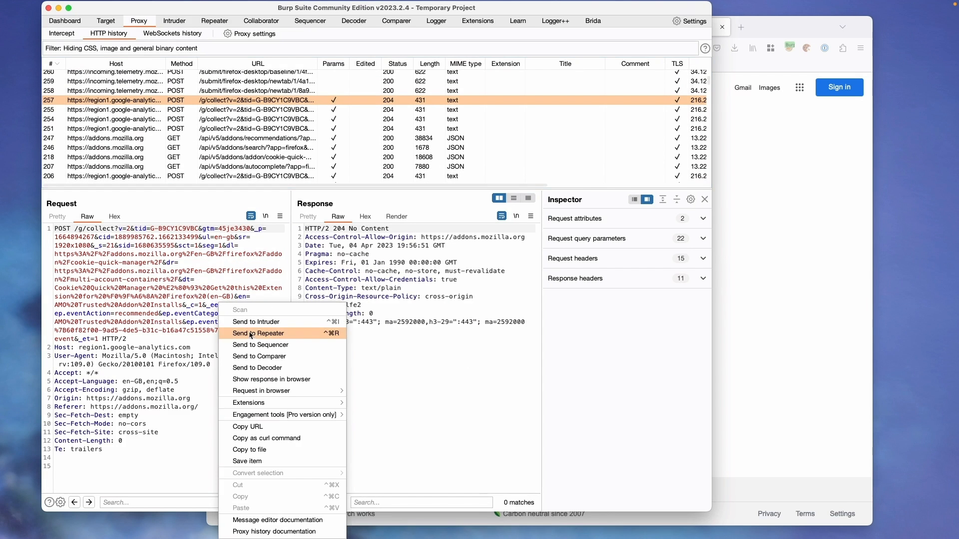
click(260, 323)
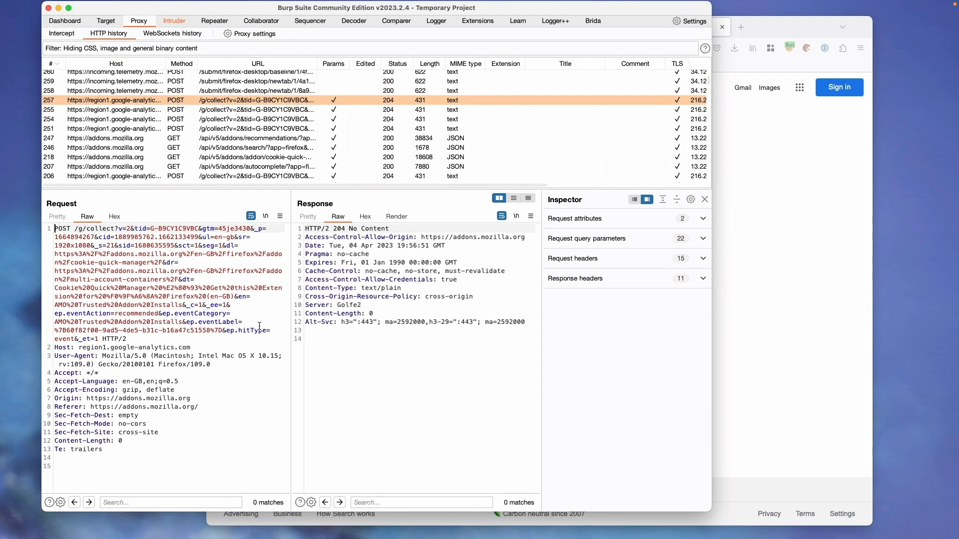
click(182, 21)
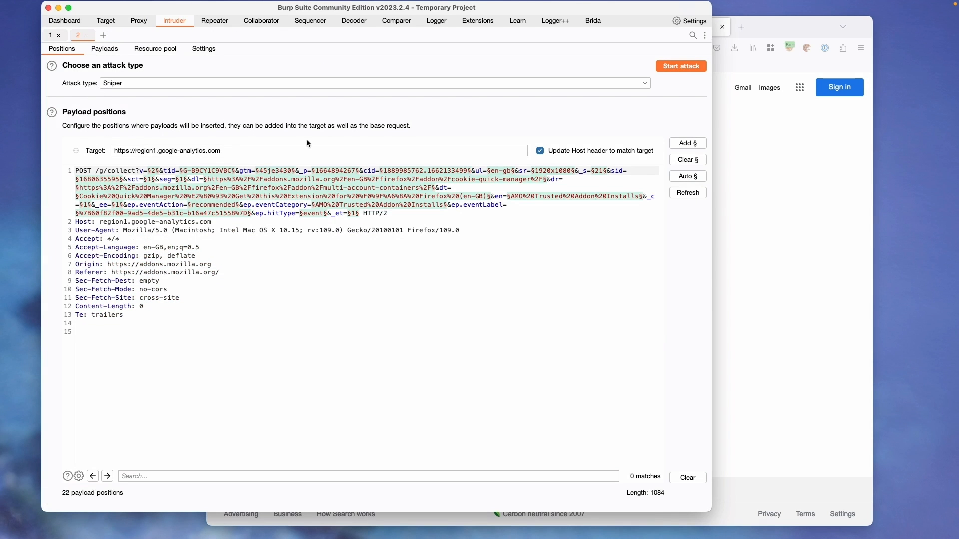
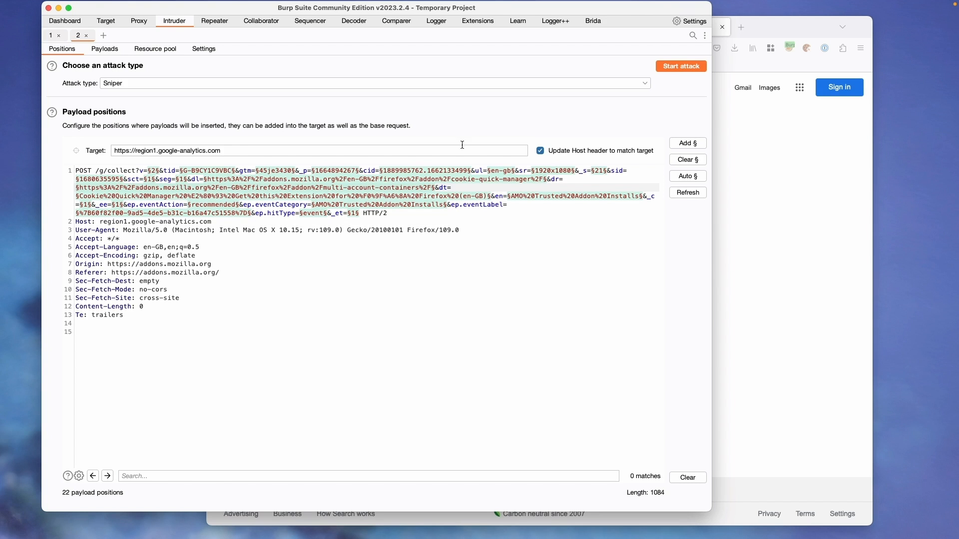
- Clear the automatic payload positions in Intruder and mark the tid and gtm parameter values as payload positions
click(678, 162)
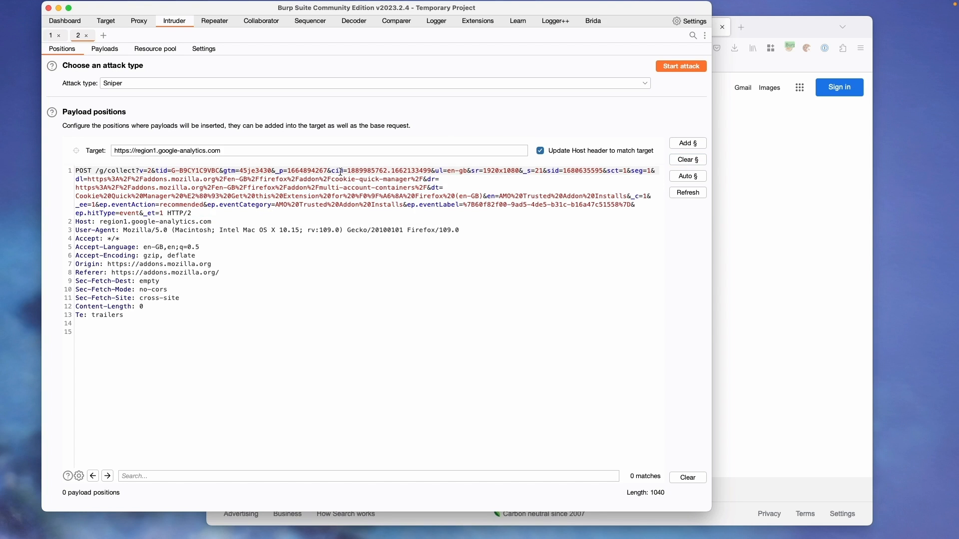
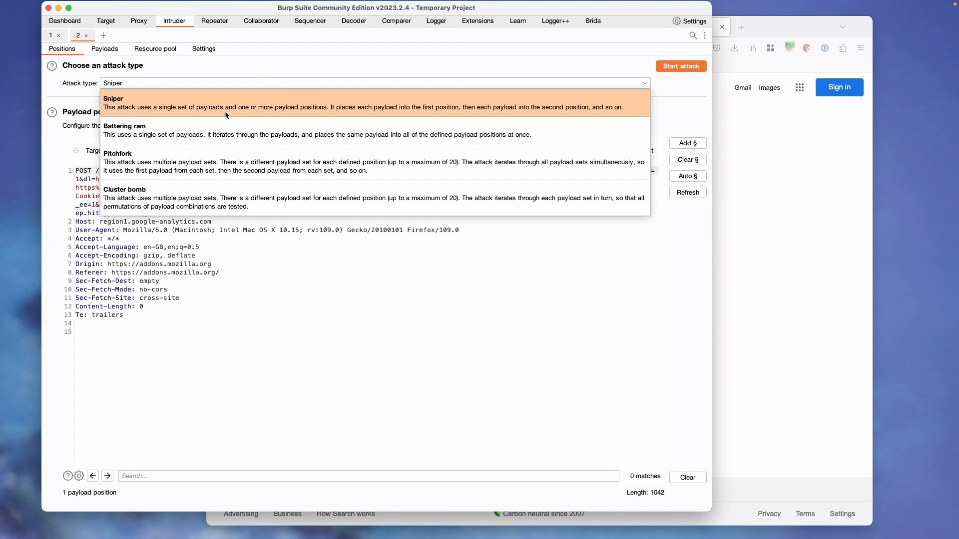
click(201, 242)
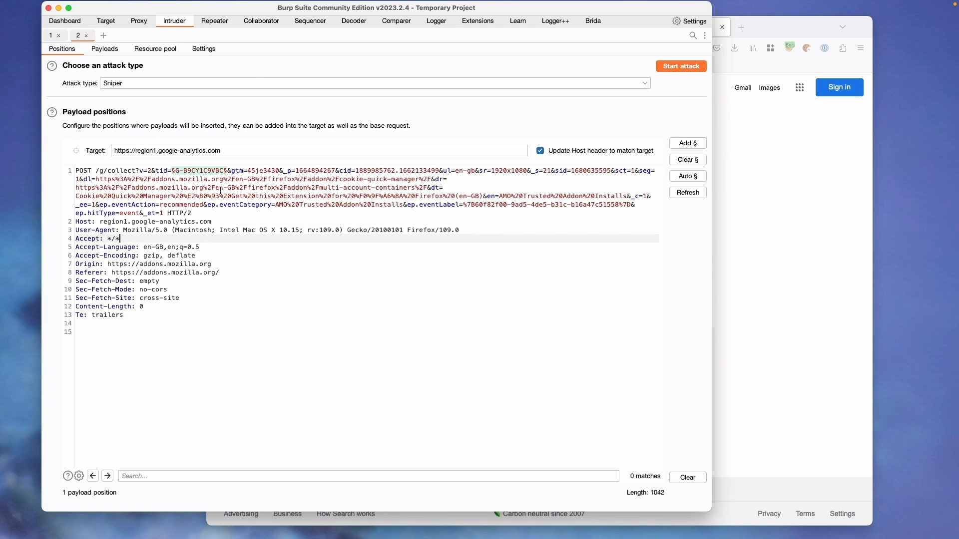
double_click(264, 171)
click(688, 143)
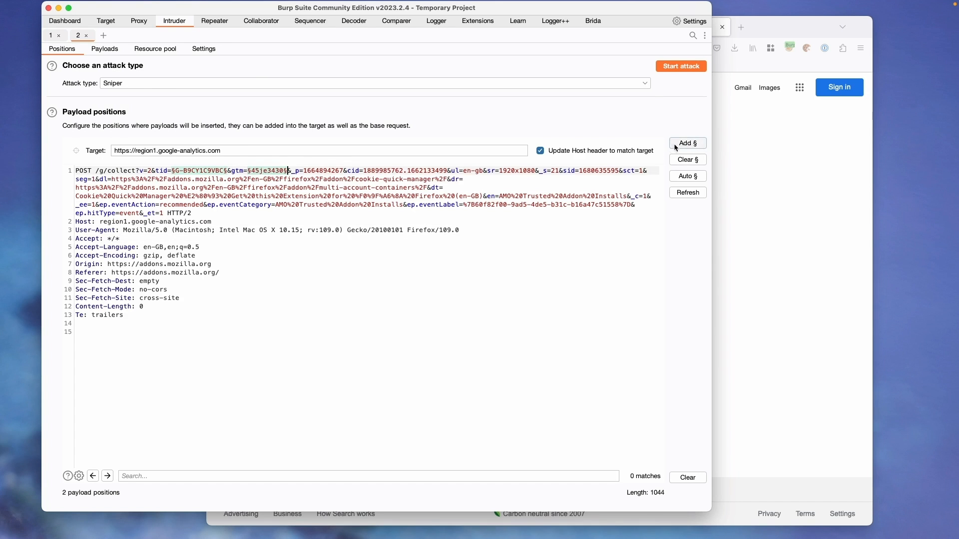
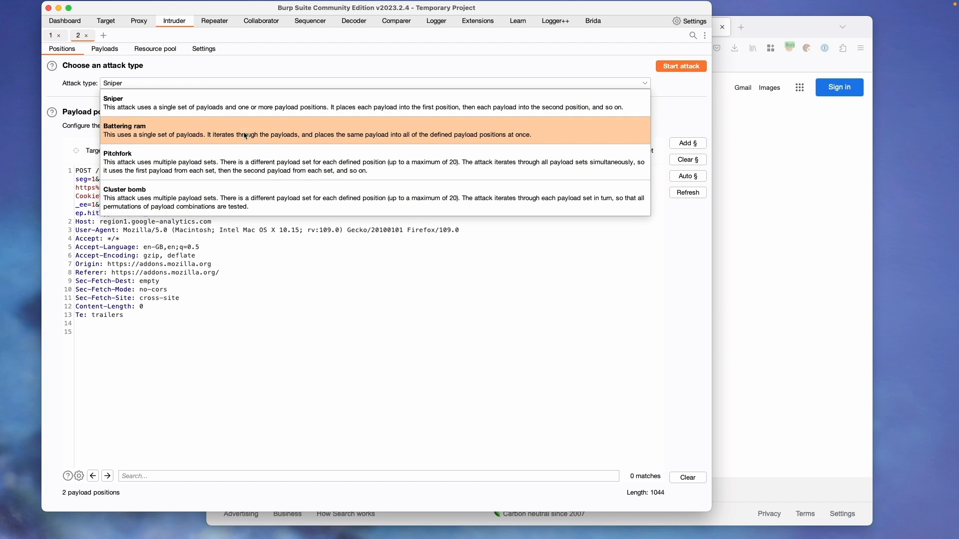
- Review the Intruder attack types and select Sniper for the /g/collect request
click(149, 263)
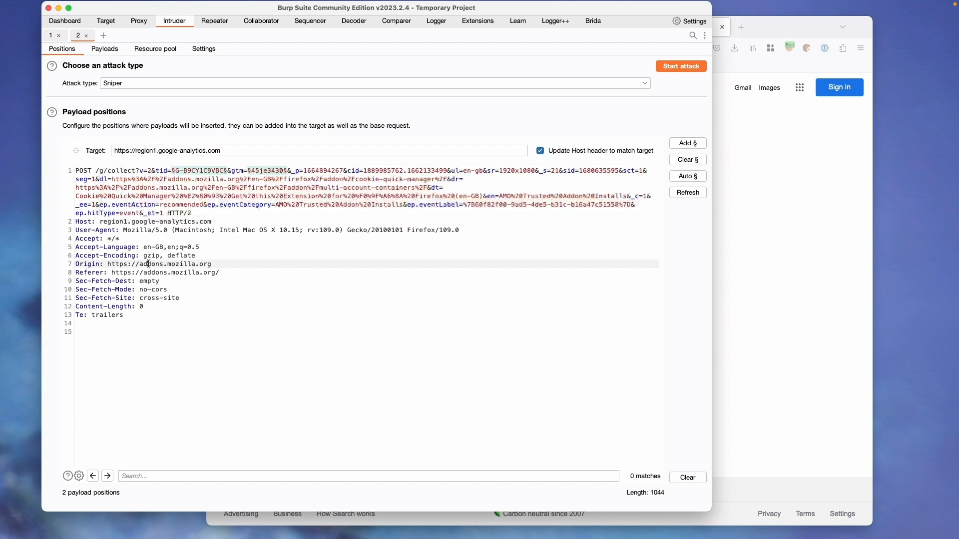
mouse_move(255, 182)
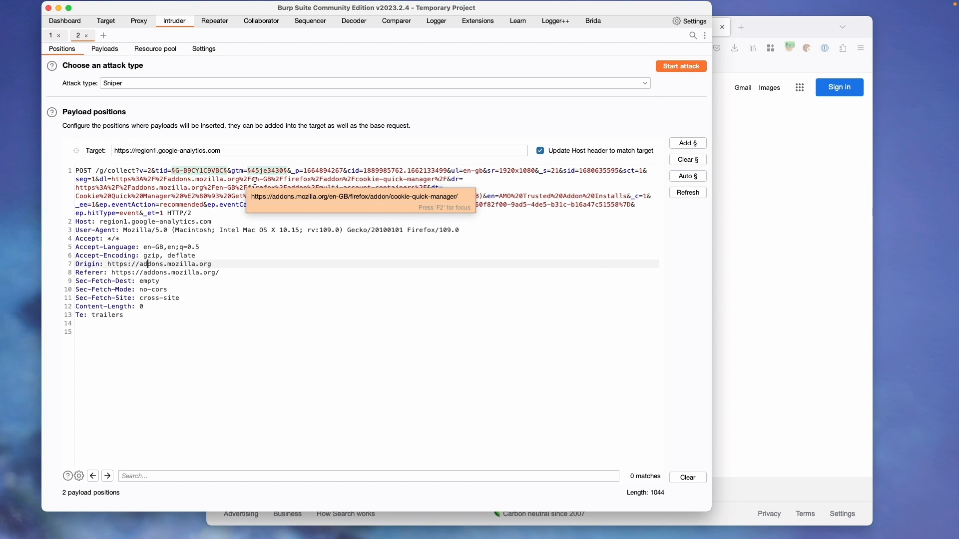
click(133, 83)
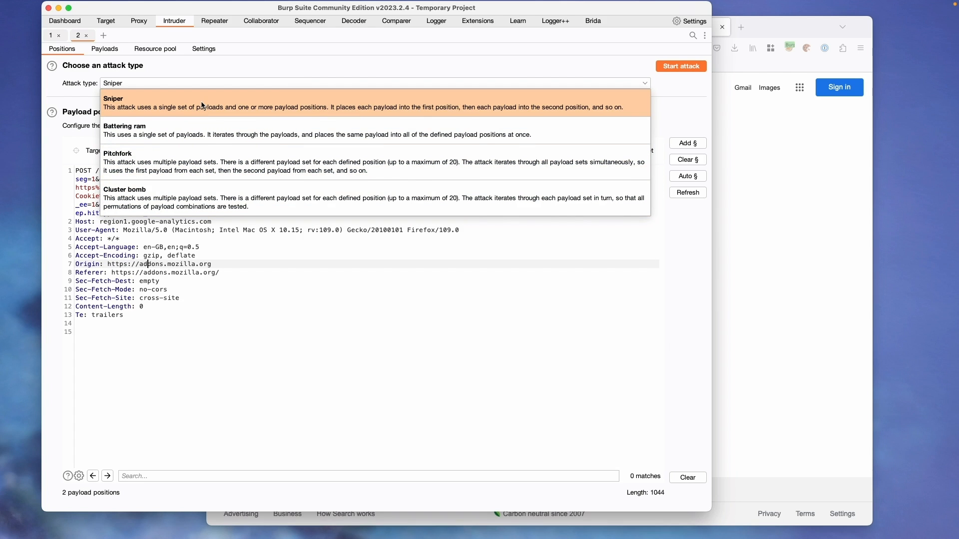
click(161, 104)
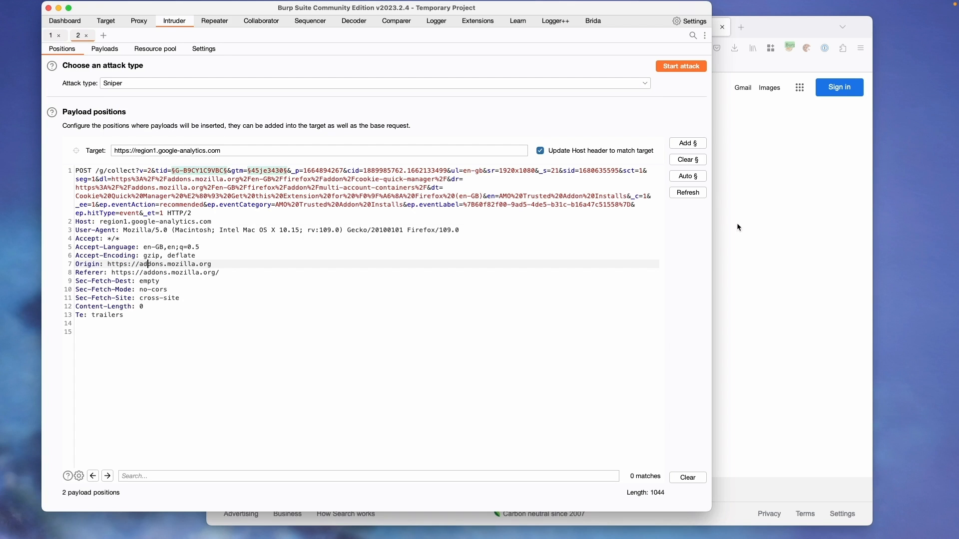
- Clear all payload positions from the request and check the payload types available for payload set 1
click(682, 161)
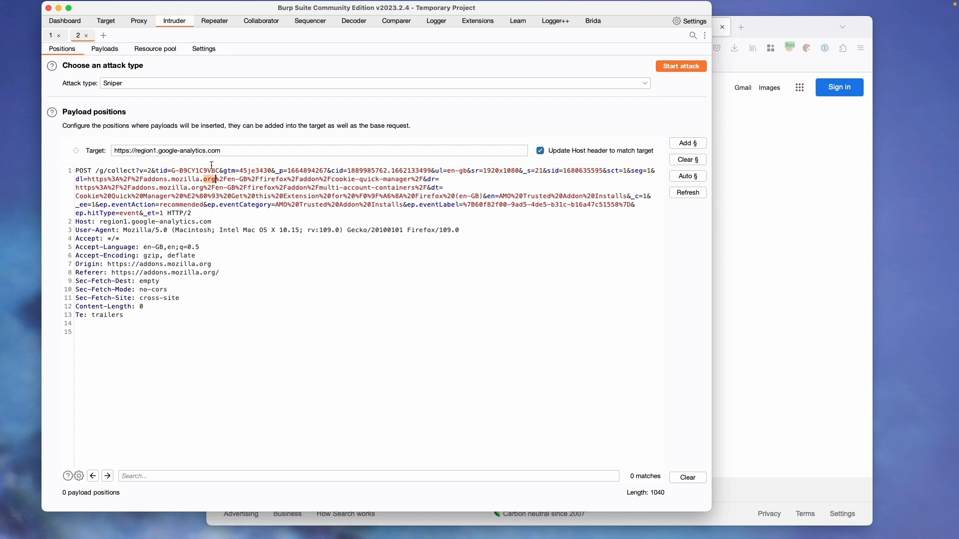
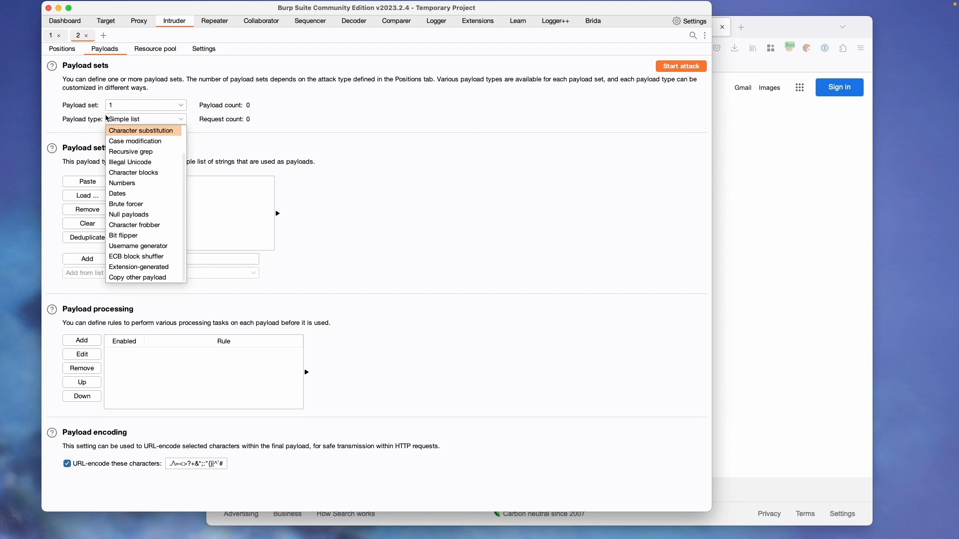
click(482, 237)
- Switch to Firefox, search for "payloadallthethings", and open the PayloadsAllTheThings repository on GitHub
click(809, 190)
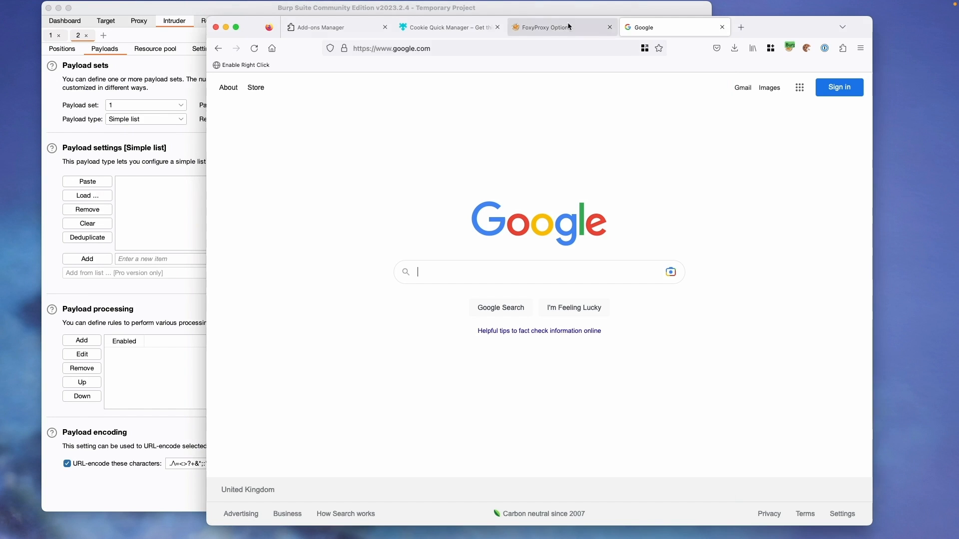
click(557, 50)
text(p)
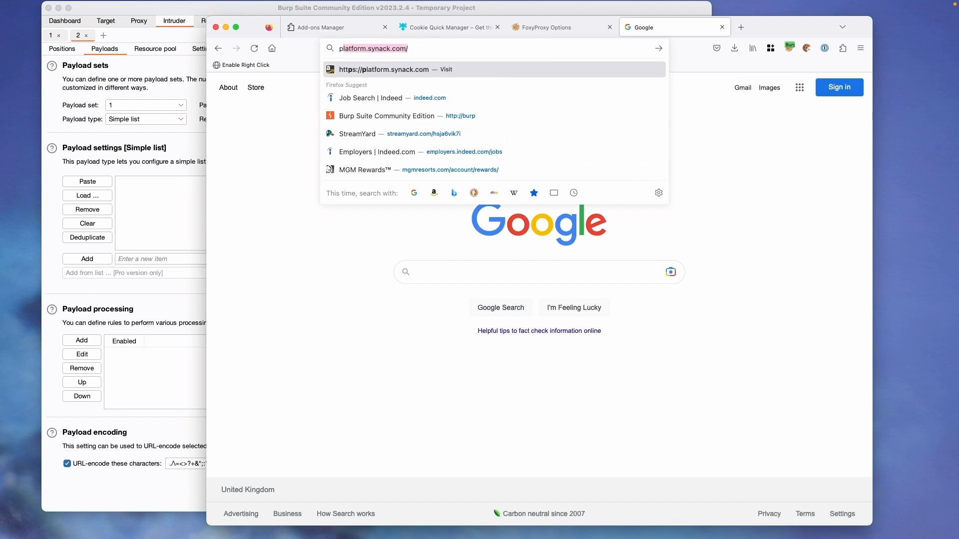
text(ayloadallthethings)
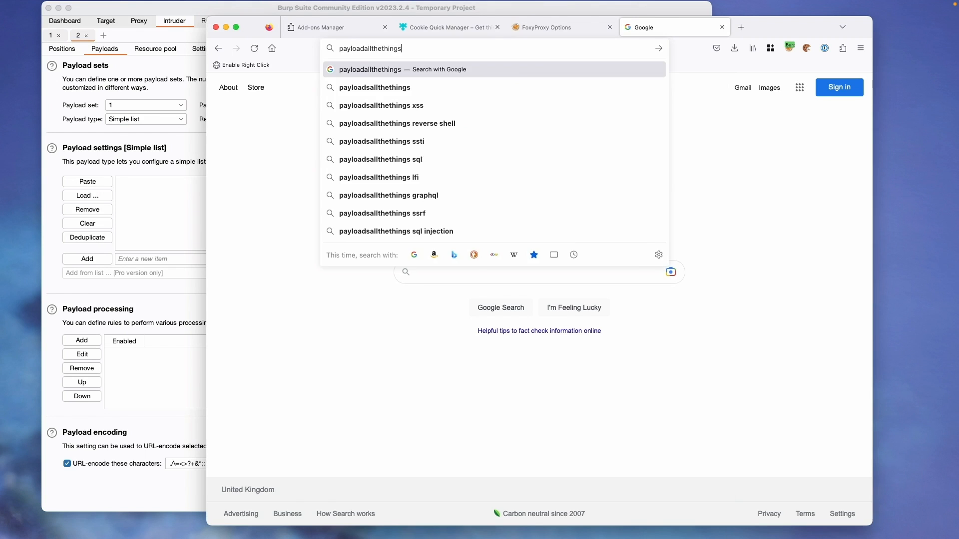
key(Return)
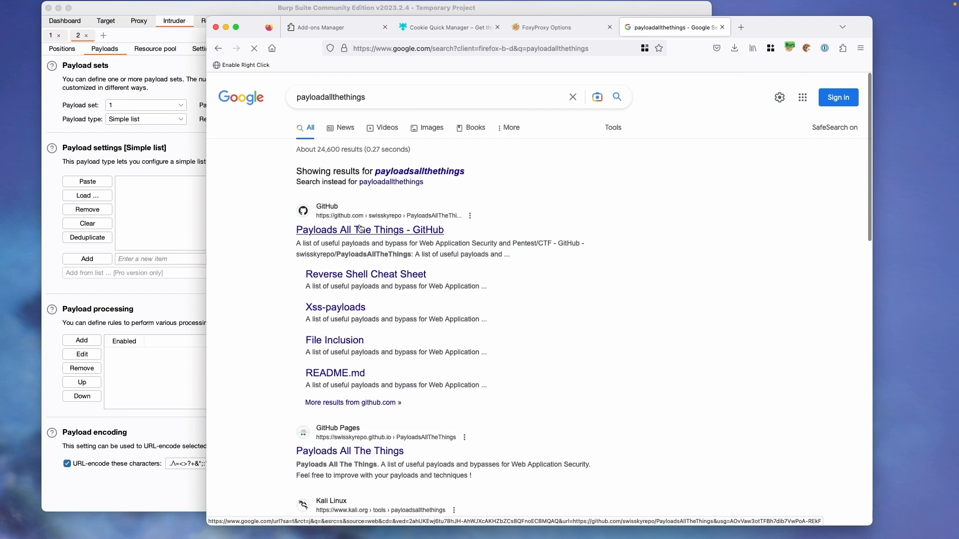
click(361, 230)
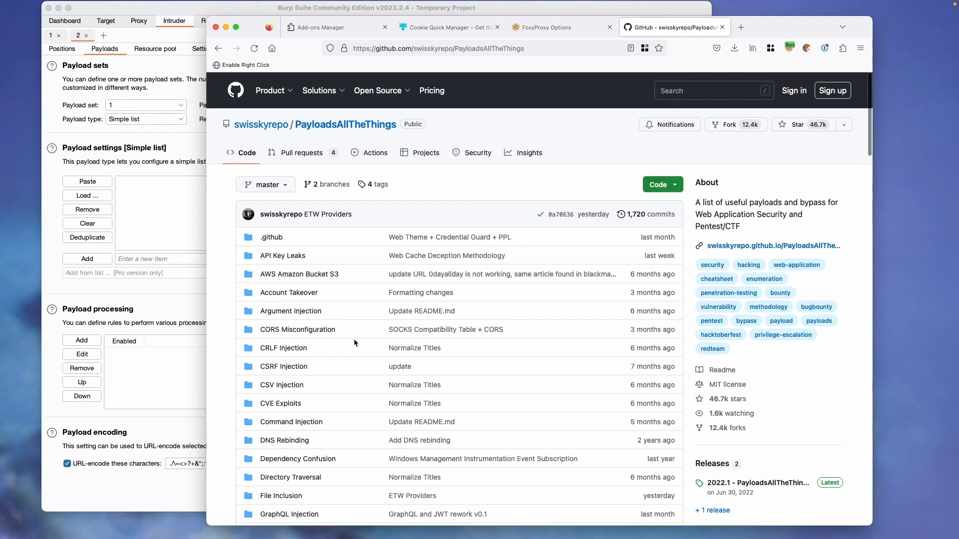
- Open the SQL Injection folder in the PayloadsAllTheThings repository
scroll(306, 415, down, 7)
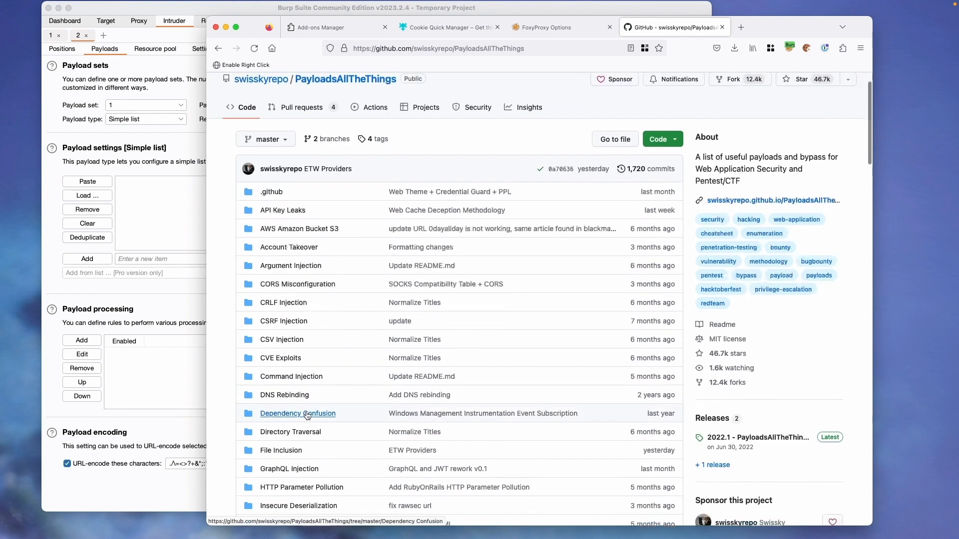
scroll(306, 415, down, 4)
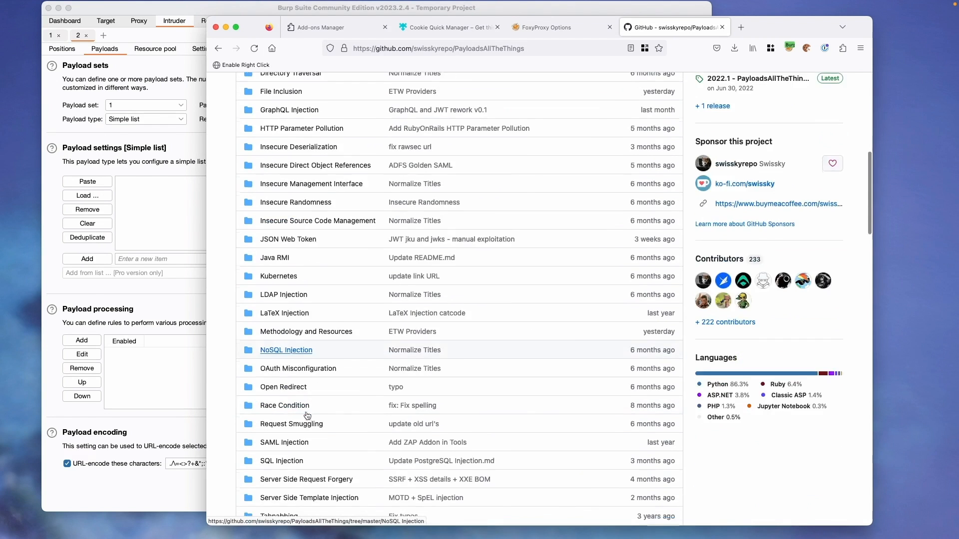
click(282, 395)
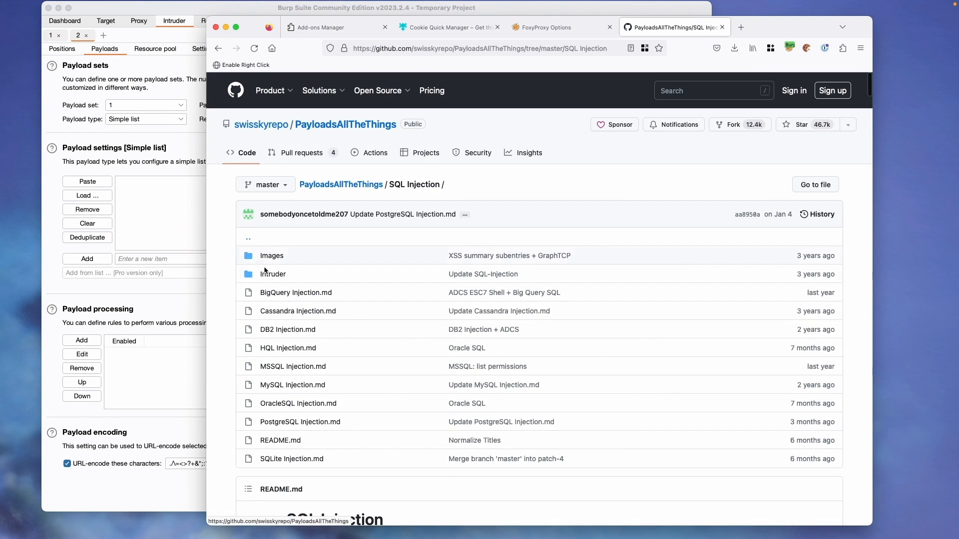
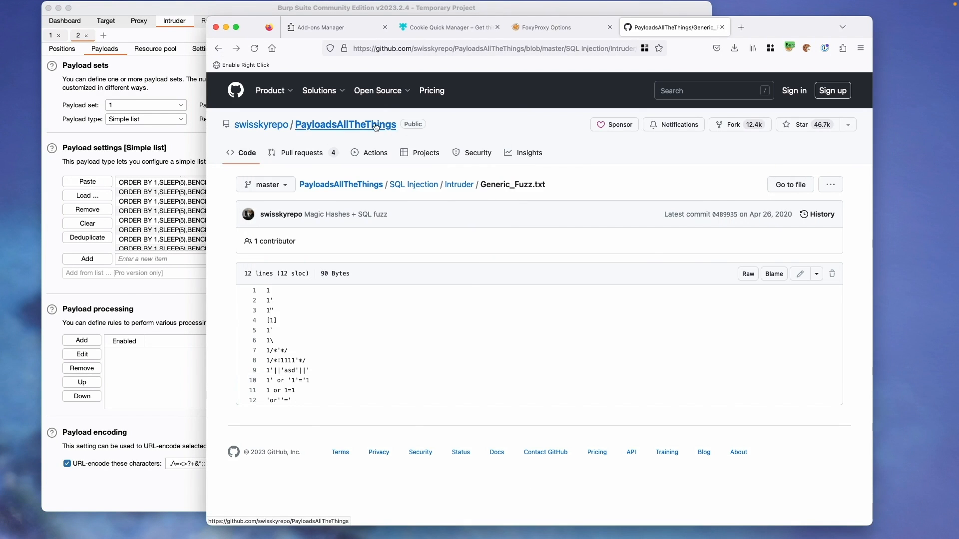
- Return to the PayloadsAllTheThings repository root and look through its folder list and the README's Documentation section
click(376, 125)
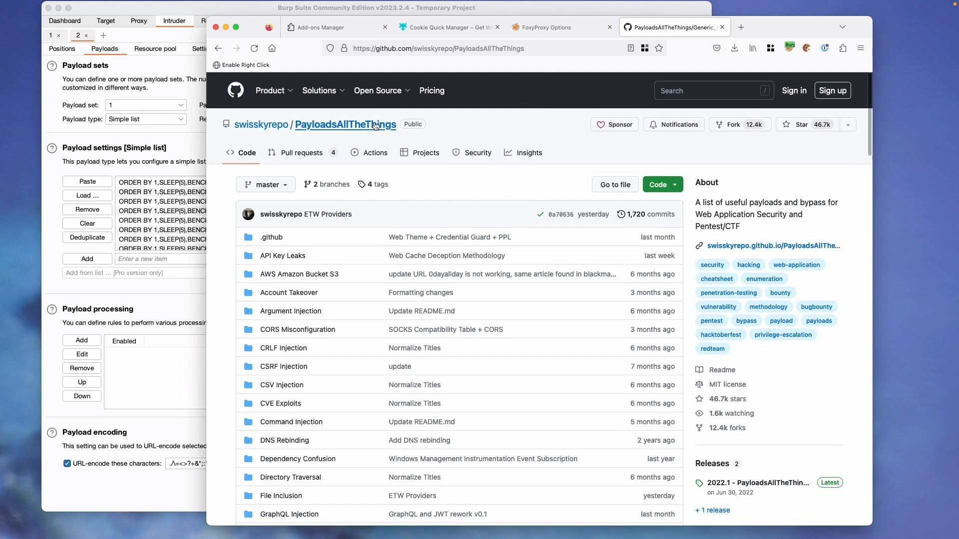
scroll(392, 434, down, 15)
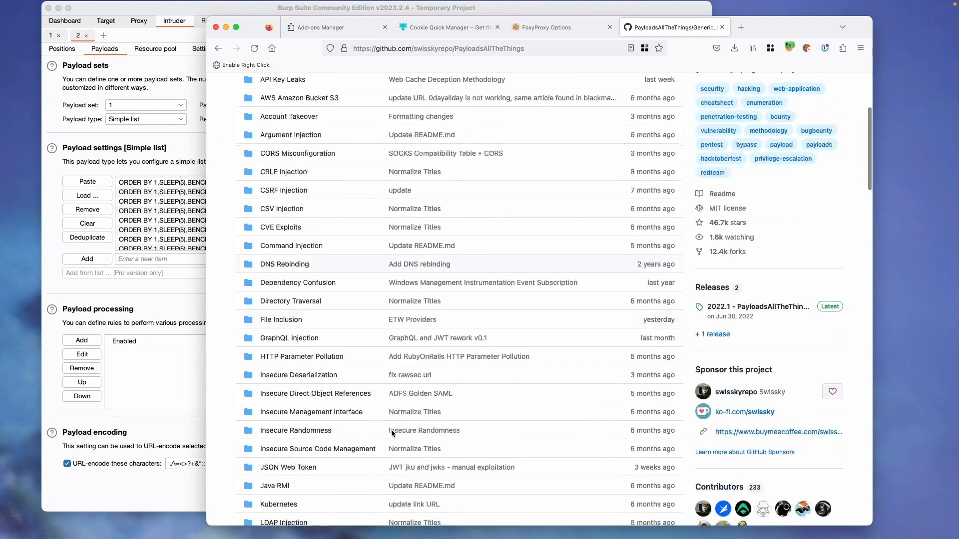
scroll(391, 429, down, 1)
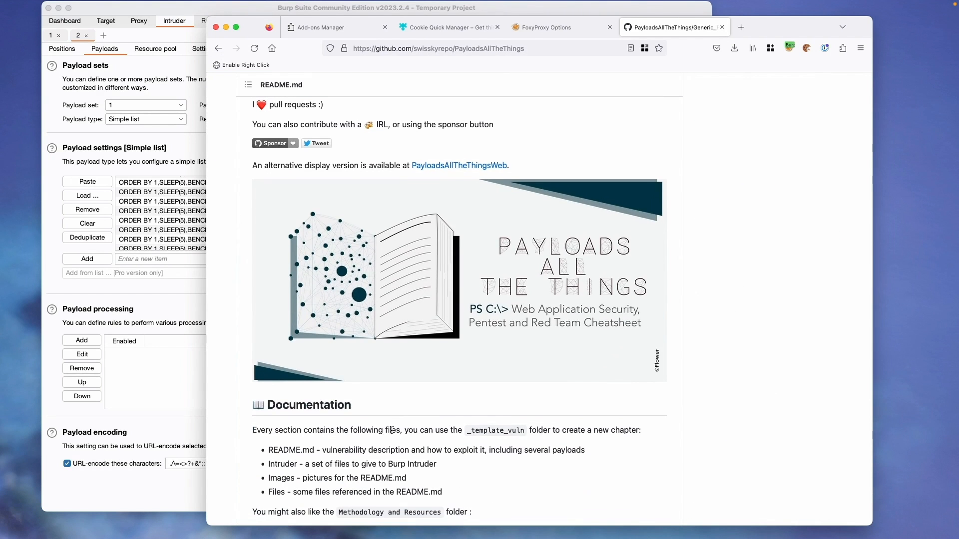
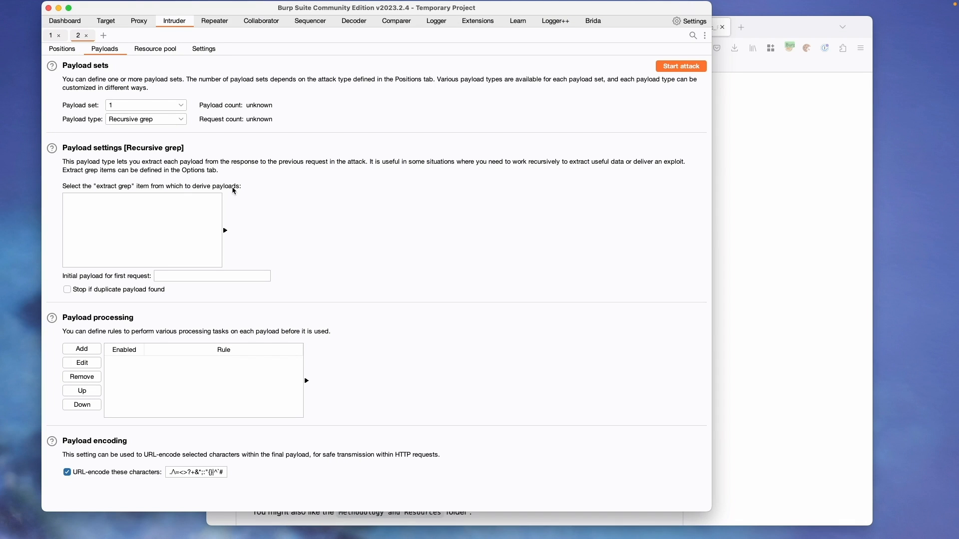
- Open Burp's Proxy settings and review the listeners, the interception rules, and the match and replace rules
click(677, 20)
click(67, 128)
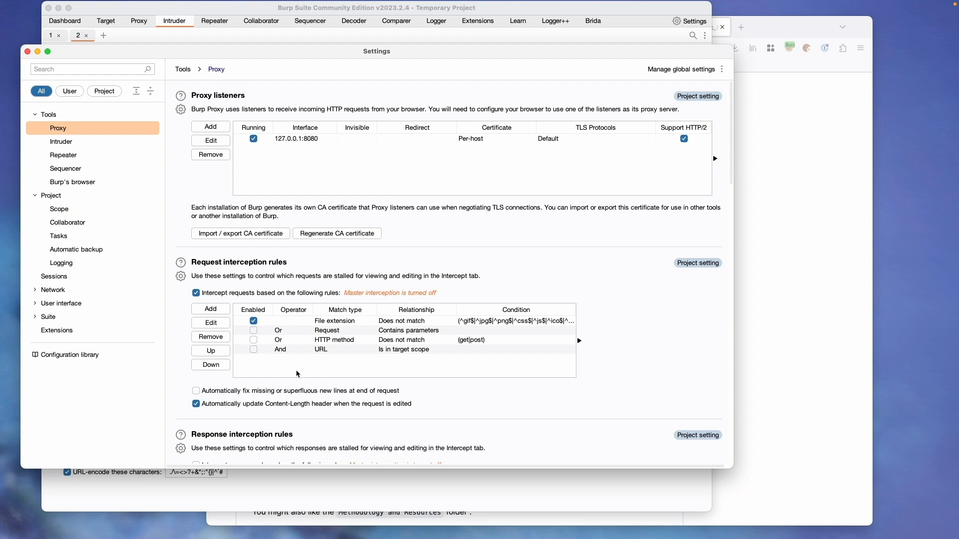
scroll(314, 232, down, 5)
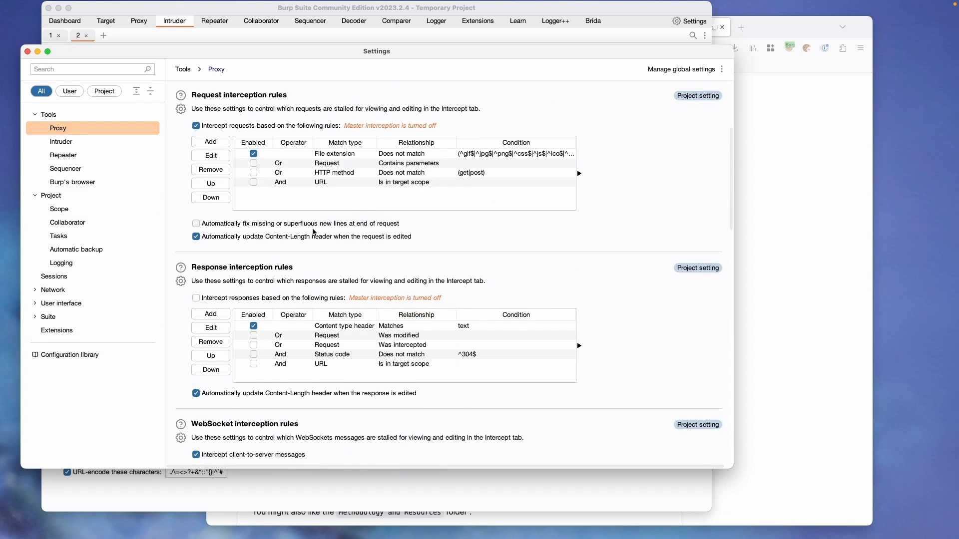
scroll(314, 232, down, 15)
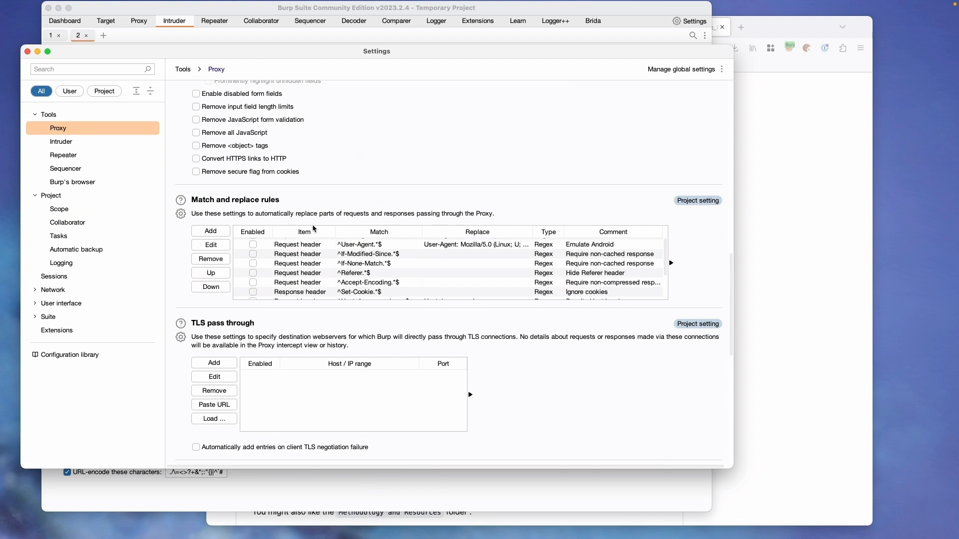
scroll(313, 223, down, 3)
scroll(322, 291, up, 5)
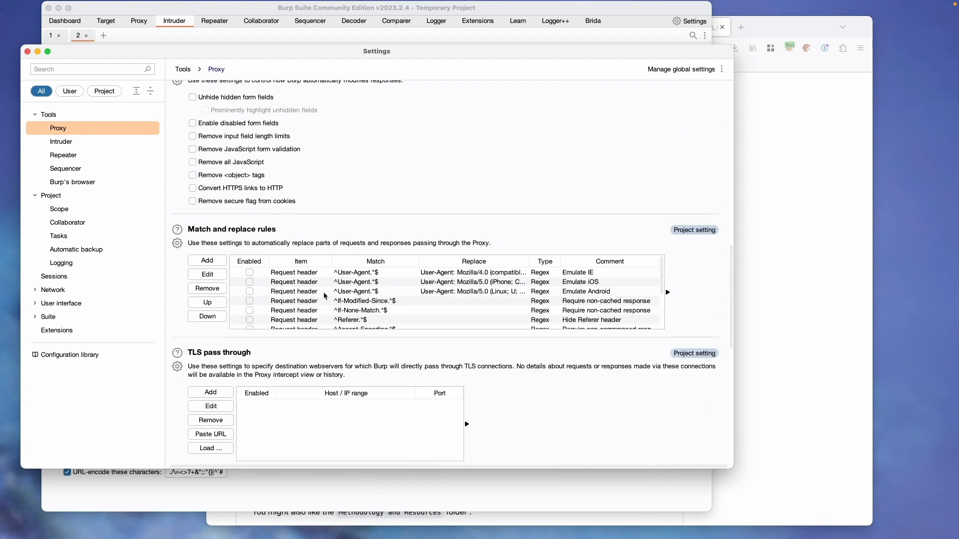
scroll(323, 291, up, 1)
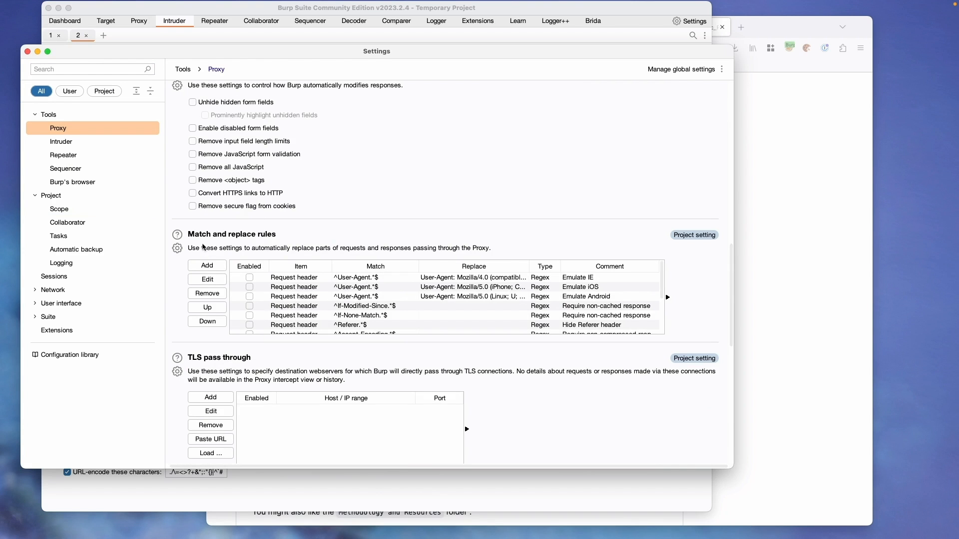
- Review the project's target scope and the font sizes offered in the display settings, and close the settings
click(61, 209)
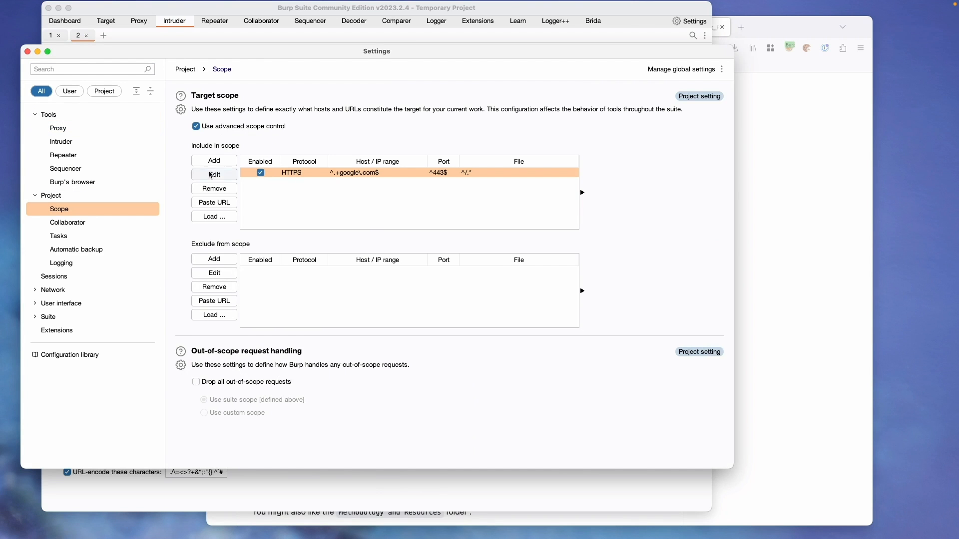
click(36, 304)
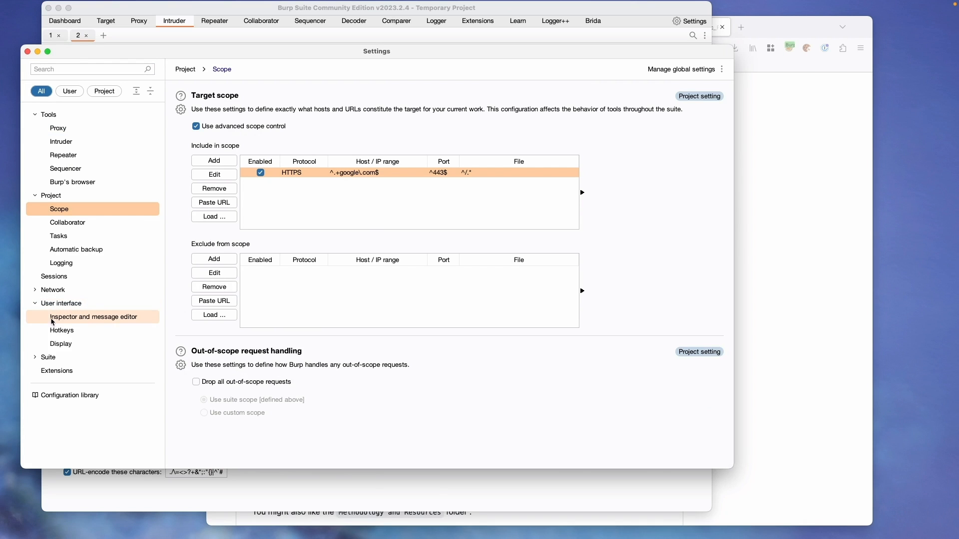
click(61, 344)
click(249, 128)
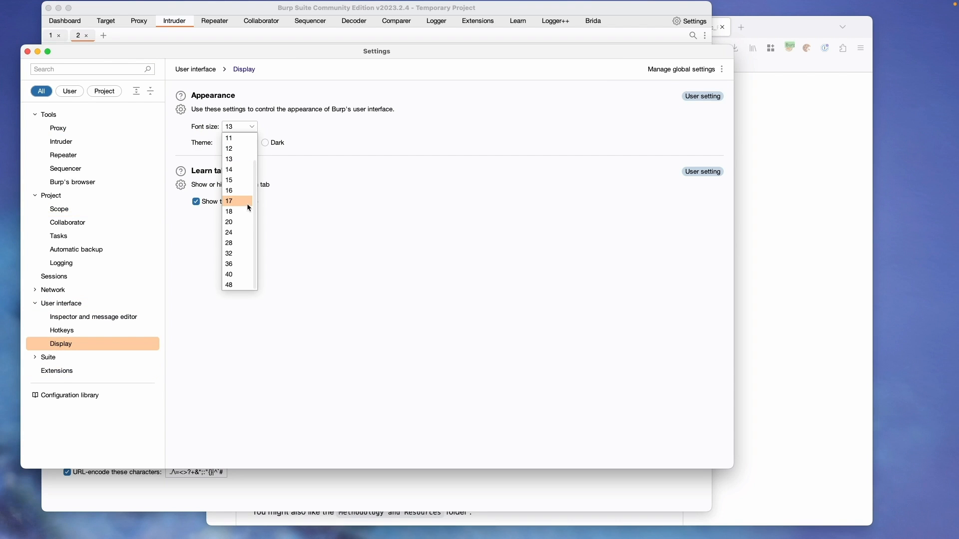
click(428, 311)
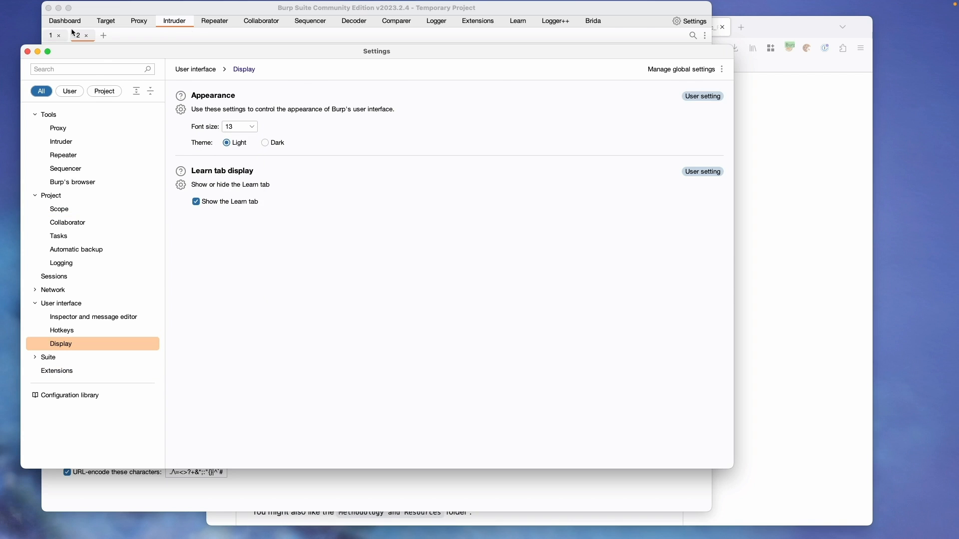
click(27, 52)
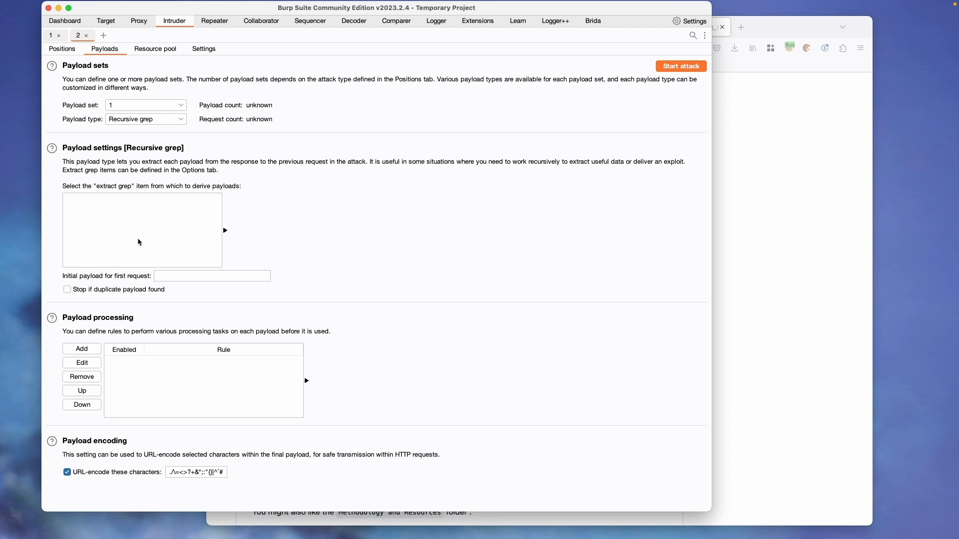